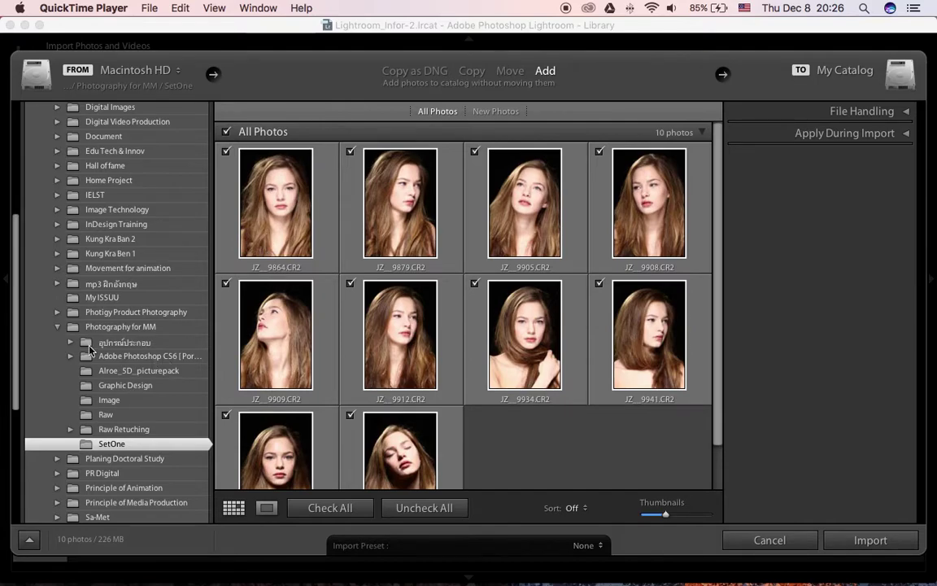
Step: Import only JZ__9864.CR2 from the SetOne folder and open it in the Develop module
left_click(88, 444)
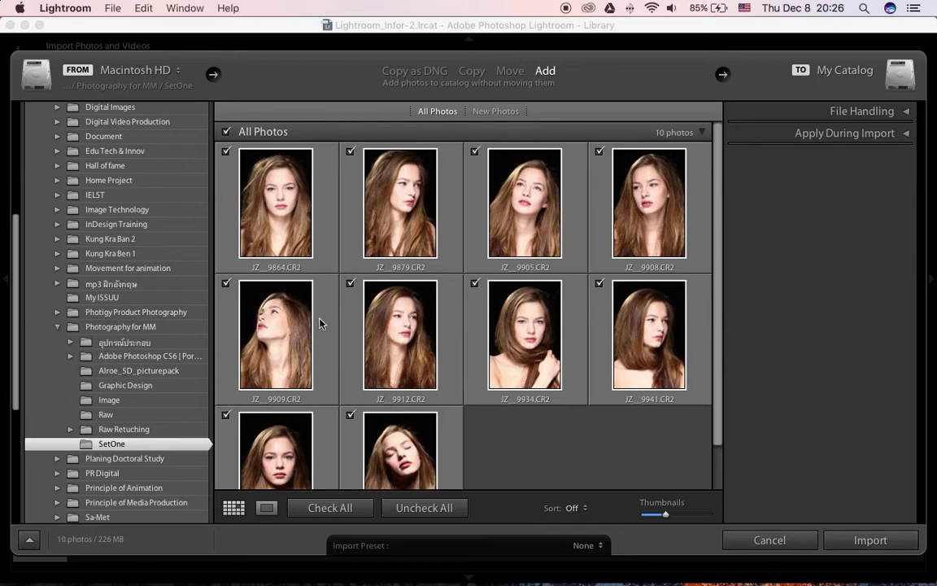
left_click(418, 509)
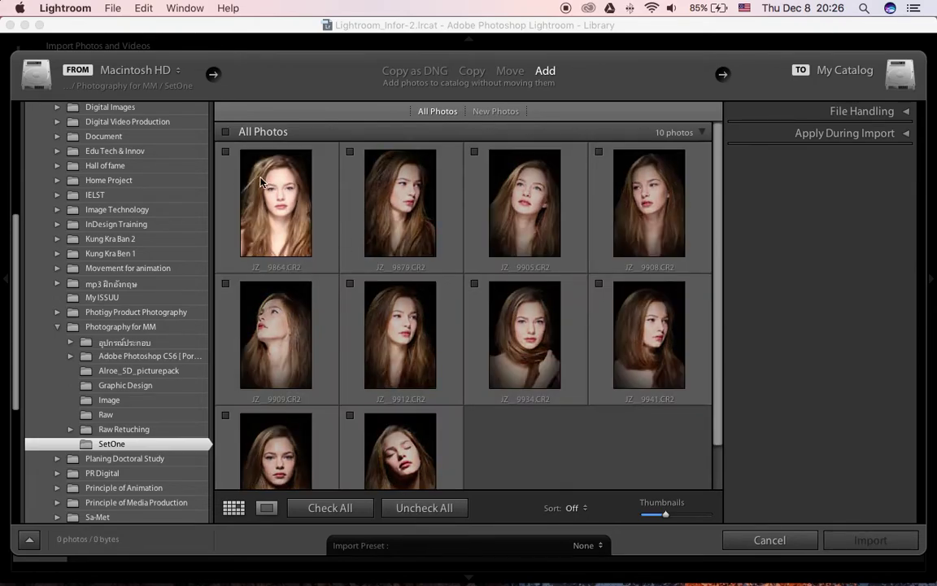
left_click(226, 152)
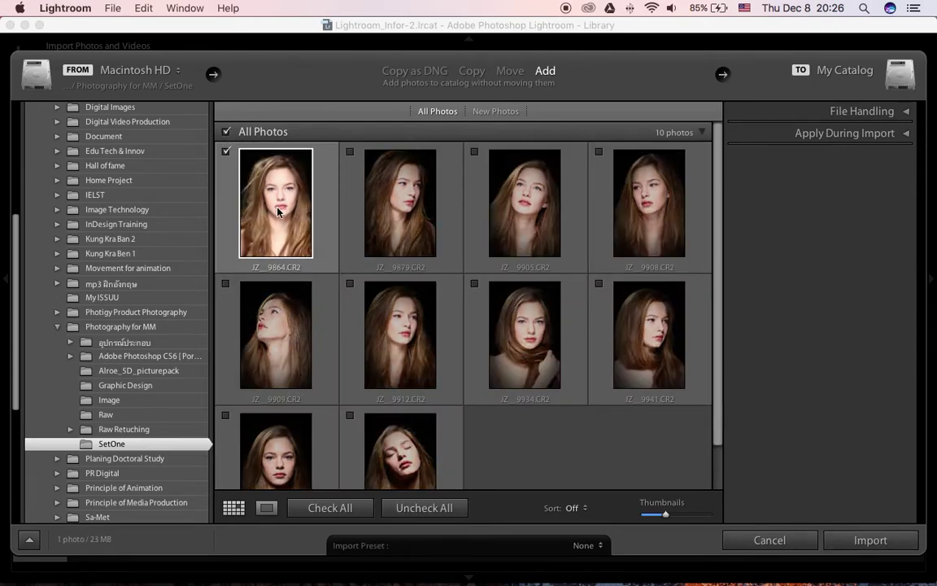
left_click(870, 541)
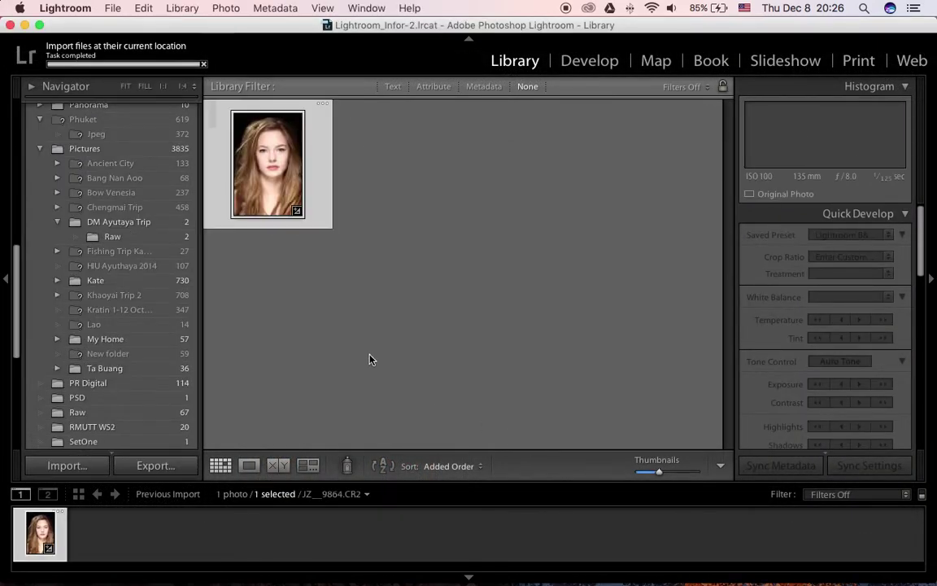
left_click(586, 64)
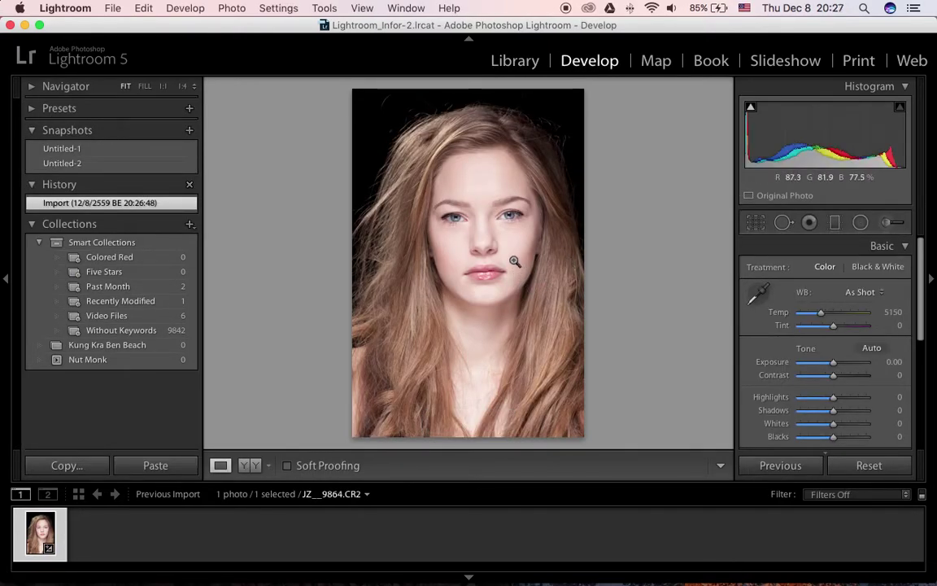
Step: Set the close-up zoom ratio of the portrait to 1:4
left_click(514, 260)
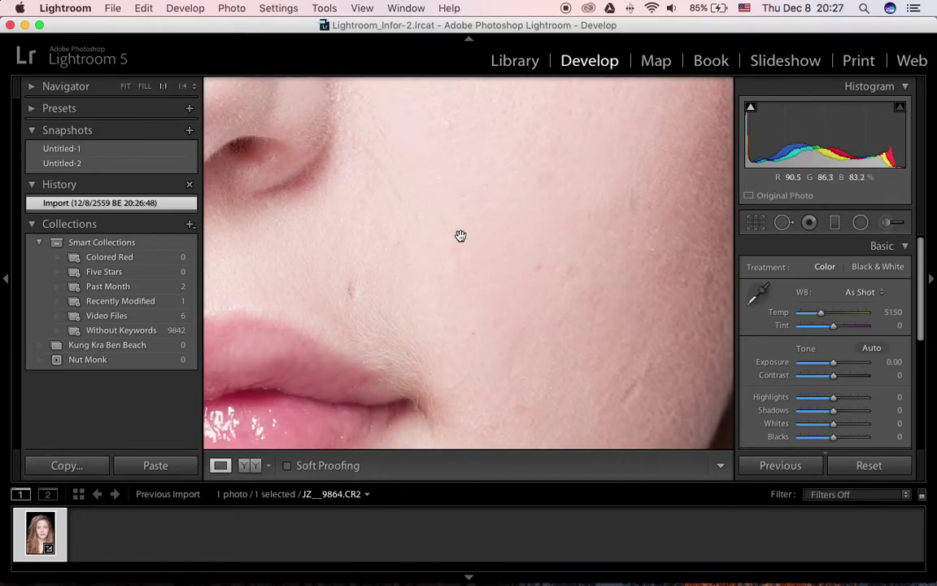
left_click(461, 236)
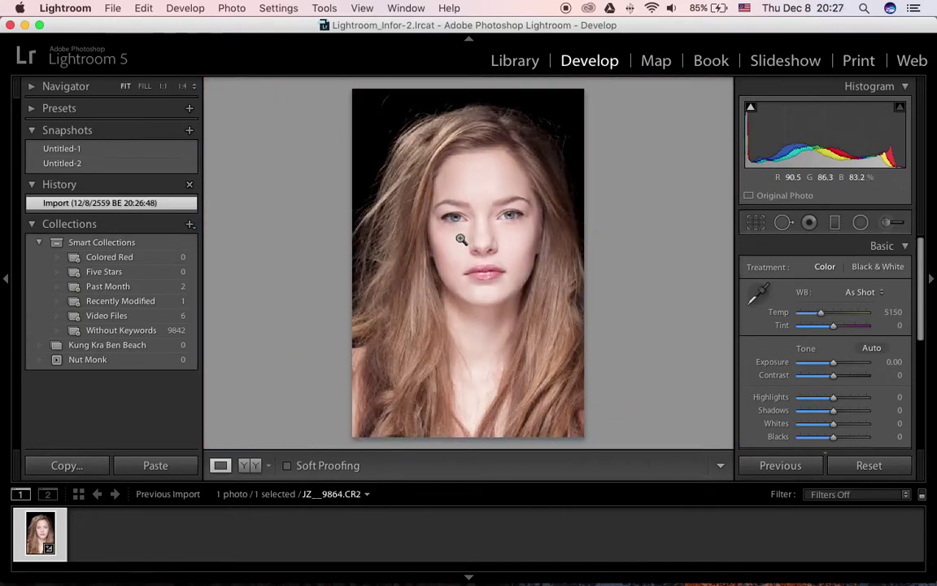
left_click(186, 86)
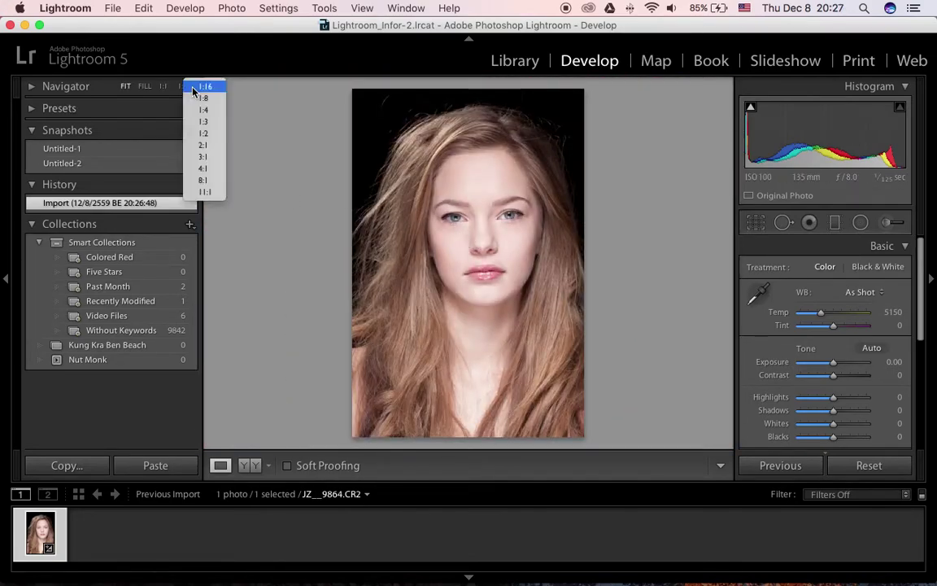
left_click(203, 134)
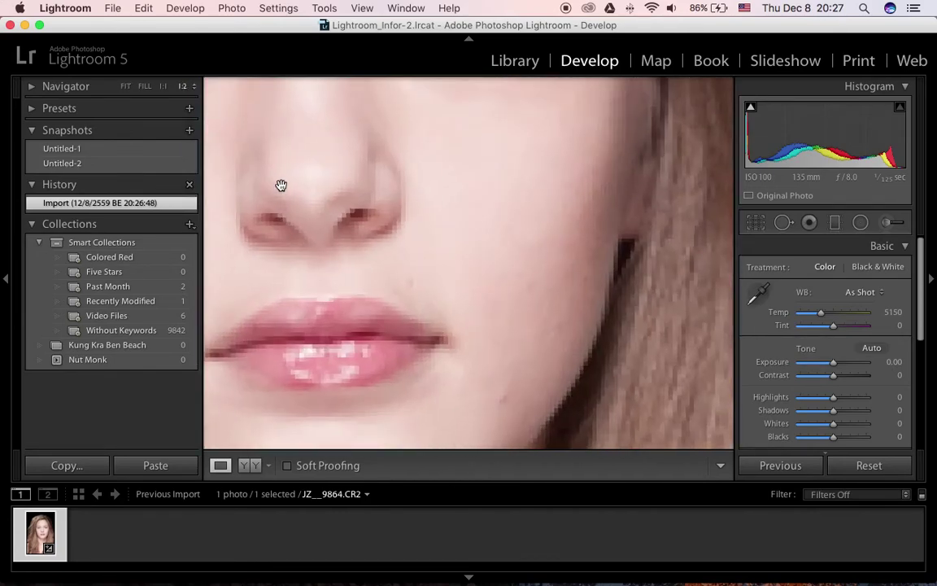
left_click(187, 87)
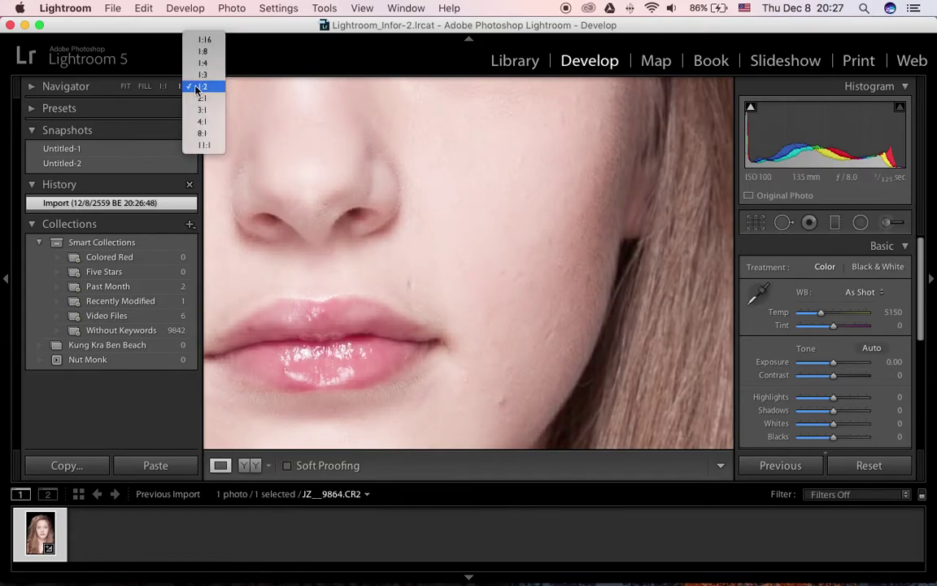
left_click(203, 63)
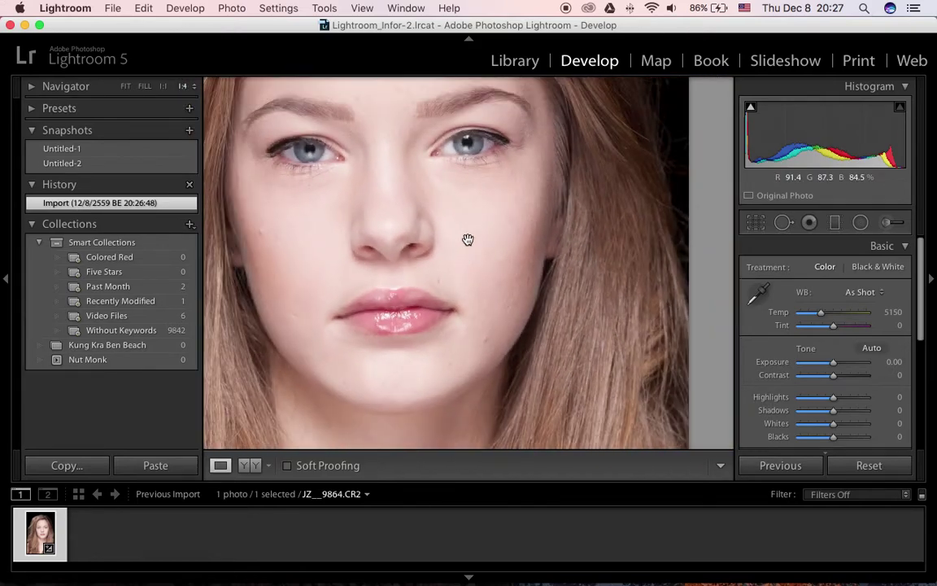
Step: Fit the whole portrait in view and hide the presets, history and collections area to free workspace
left_click(5, 280)
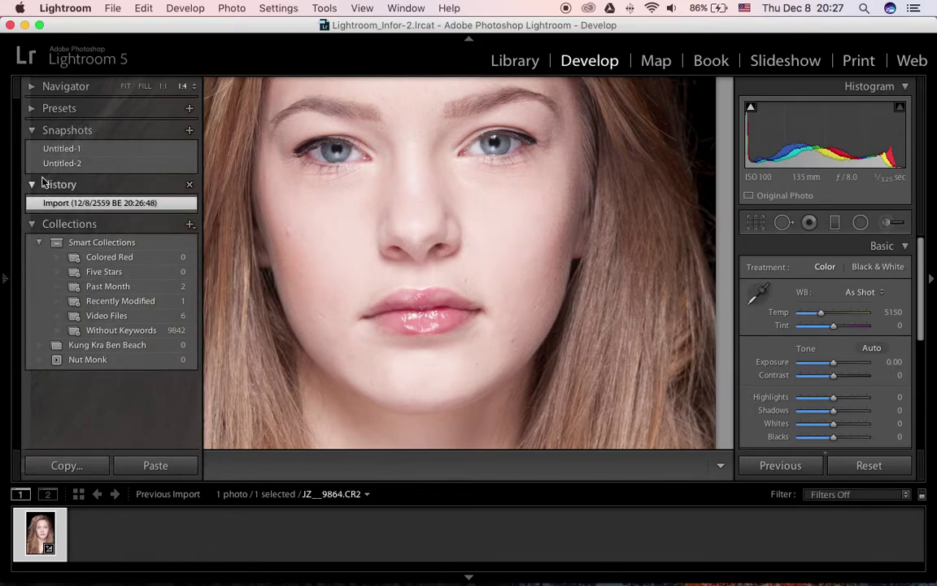
left_click(7, 282)
left_click(292, 218)
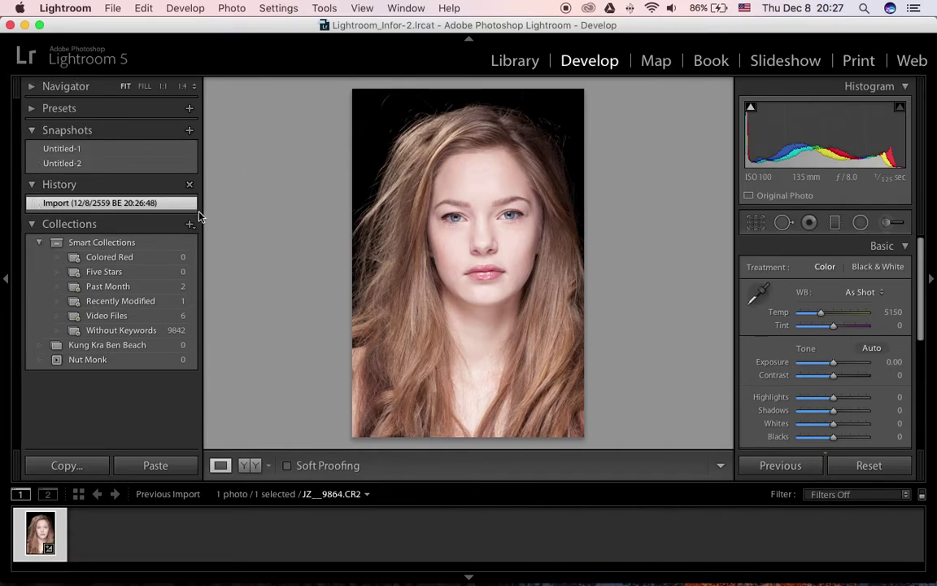
left_click(8, 281)
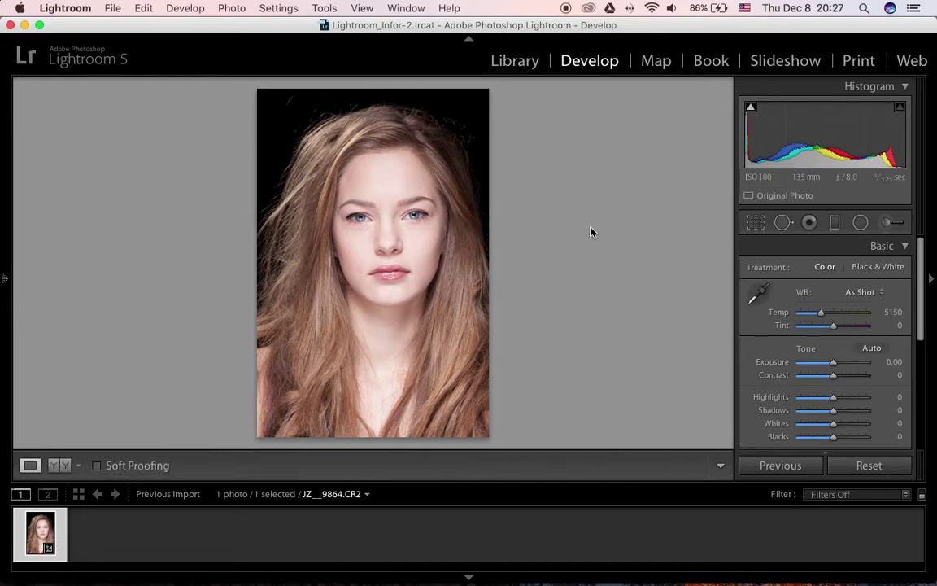
Step: Examine the skin of the face up close at 1:4, from the forehead down to the chin
left_click(462, 226)
left_click(480, 268)
left_click(475, 259)
left_click(466, 244)
left_click(424, 293)
left_click_drag(428, 136, 423, 351)
left_click_drag(438, 192, 428, 216)
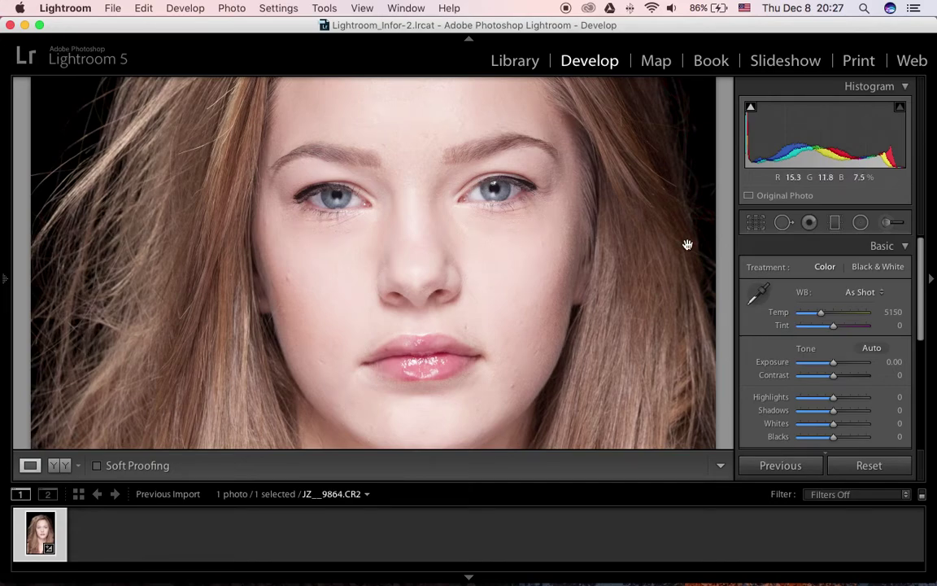
Step: Collapse the Basic adjustments and open the Camera Calibration settings with the whole portrait in view
scroll(863, 313, "down", 1)
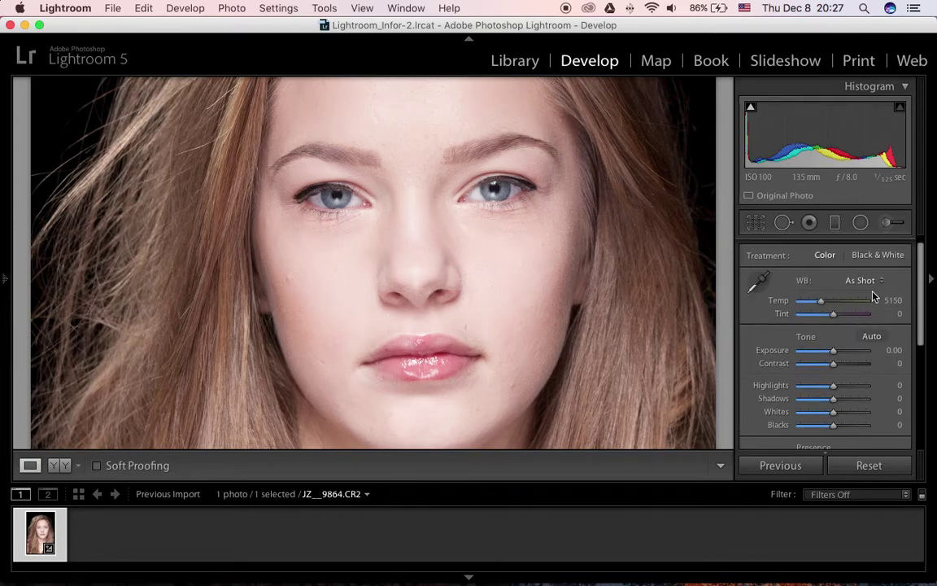
scroll(873, 277, "up", 1)
scroll(904, 258, "down", 1)
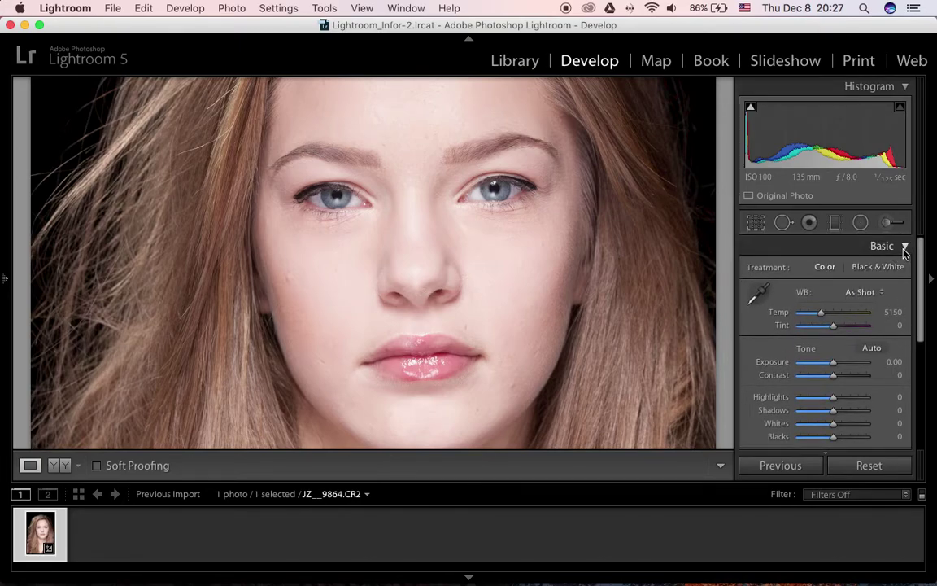
left_click(905, 251)
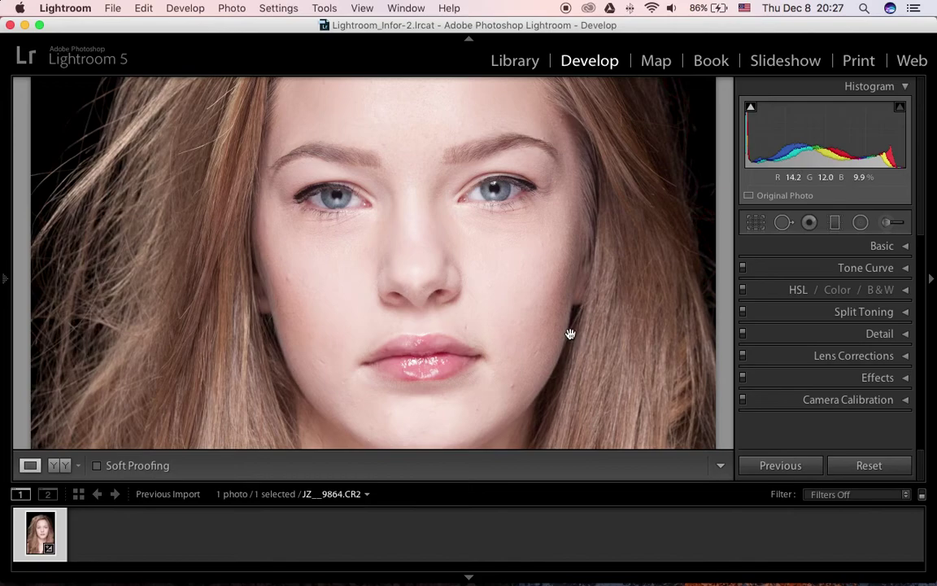
left_click(457, 266)
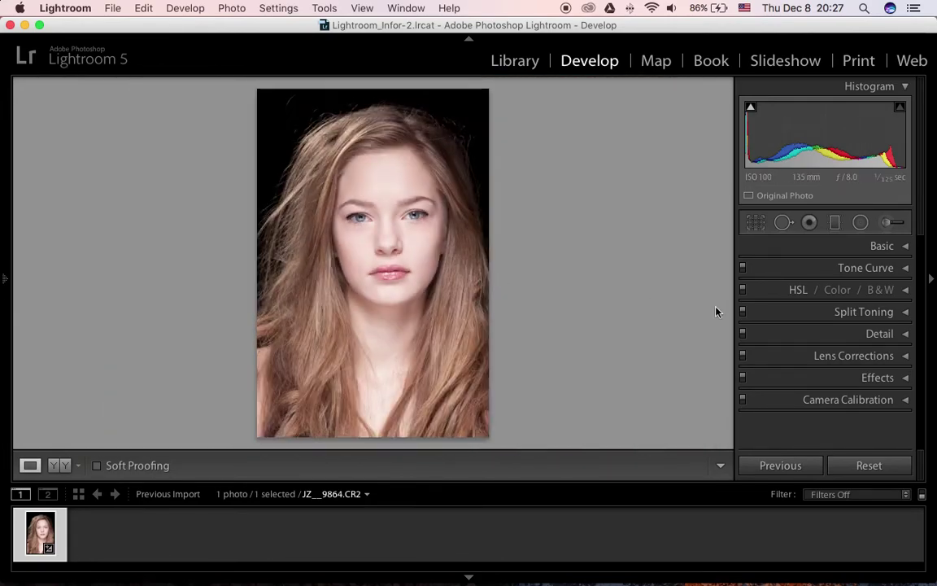
left_click(902, 401)
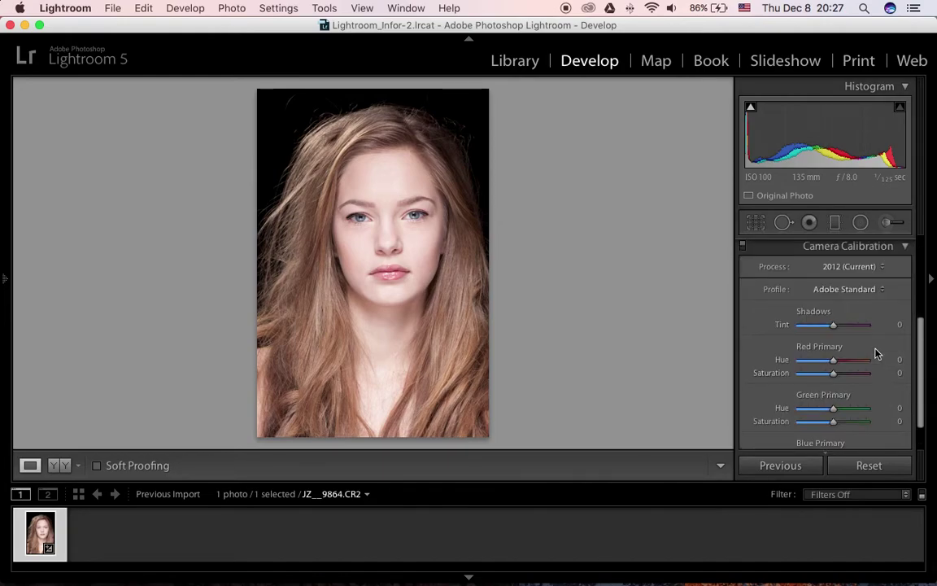
Step: Try the Camera Faithful, Camera Neutral and Camera Portrait profiles on the portrait
left_click(883, 294)
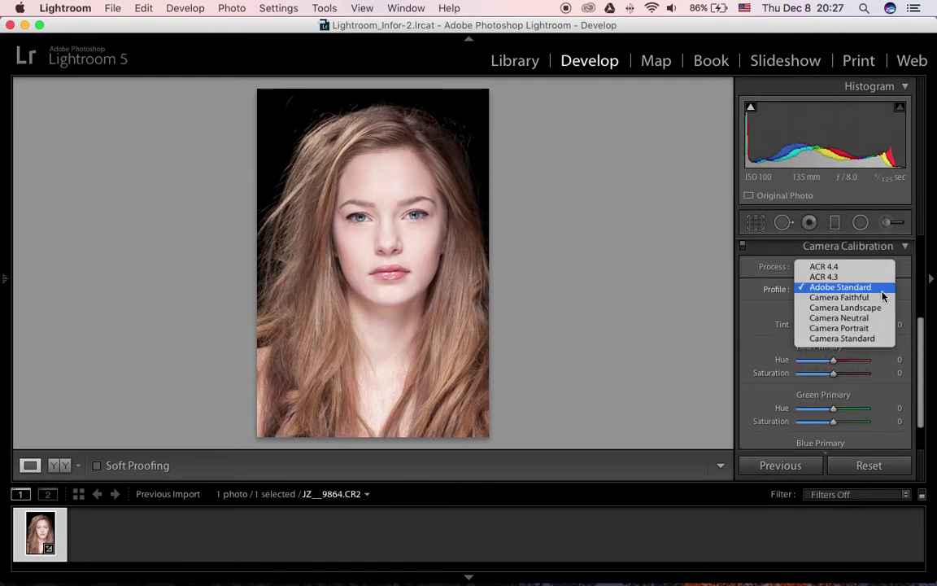
left_click(878, 297)
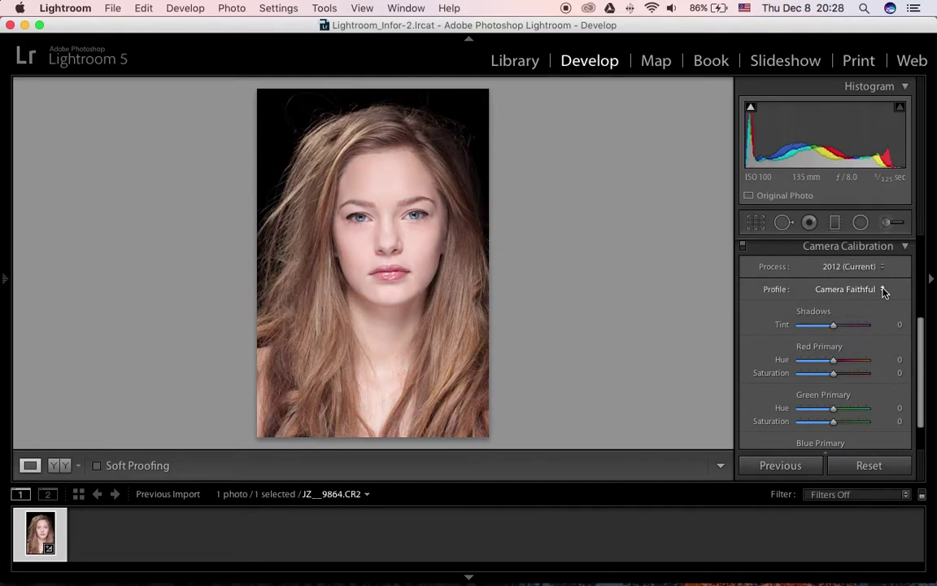
left_click(882, 291)
left_click(876, 308)
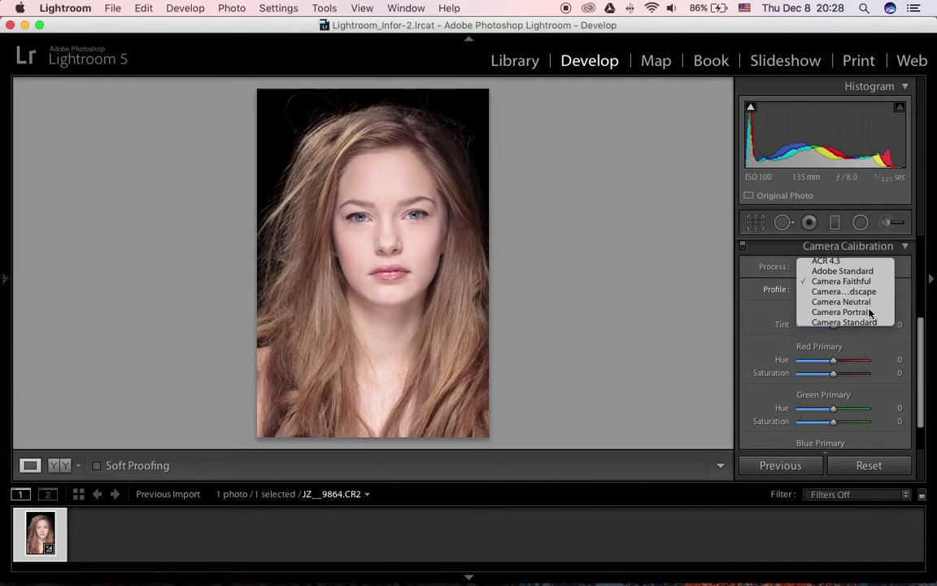
left_click(882, 289)
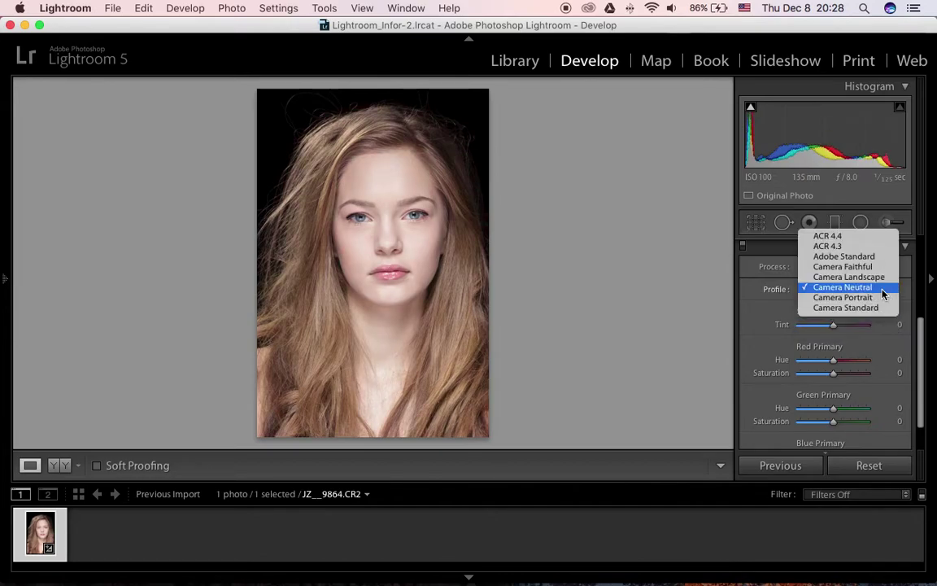
left_click(877, 298)
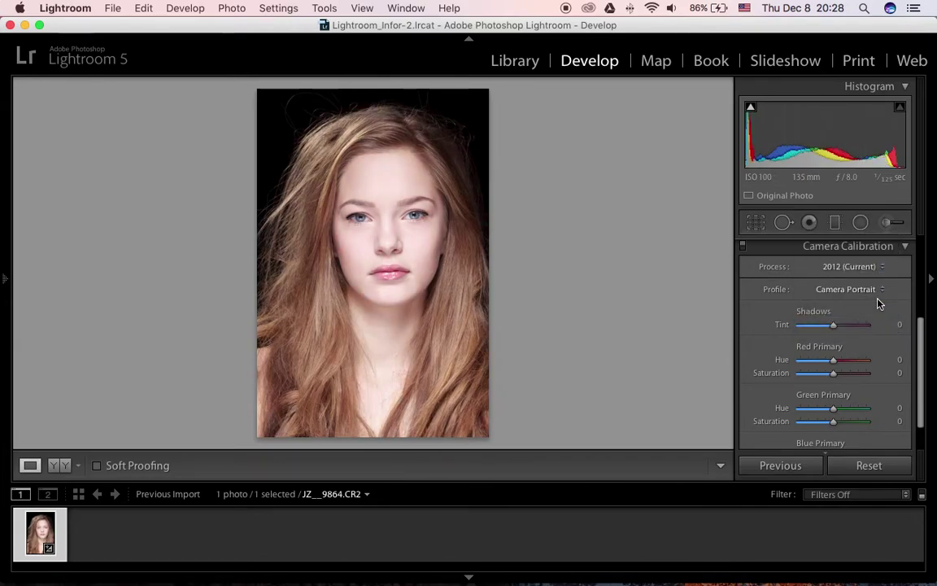
Step: Compare the Camera Standard and Camera Portrait profiles, apply Camera Standard, and return to the Basic adjustments
left_click(880, 295)
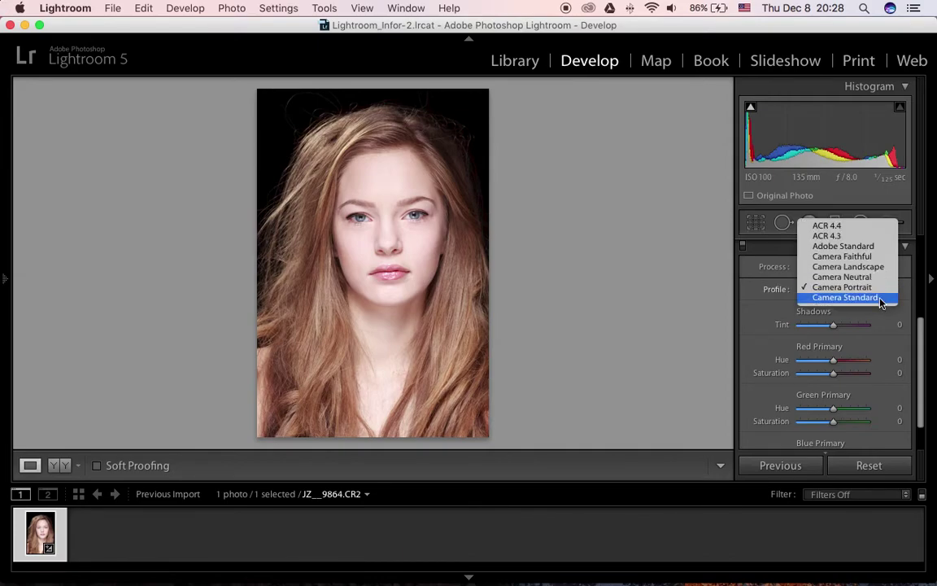
left_click(880, 299)
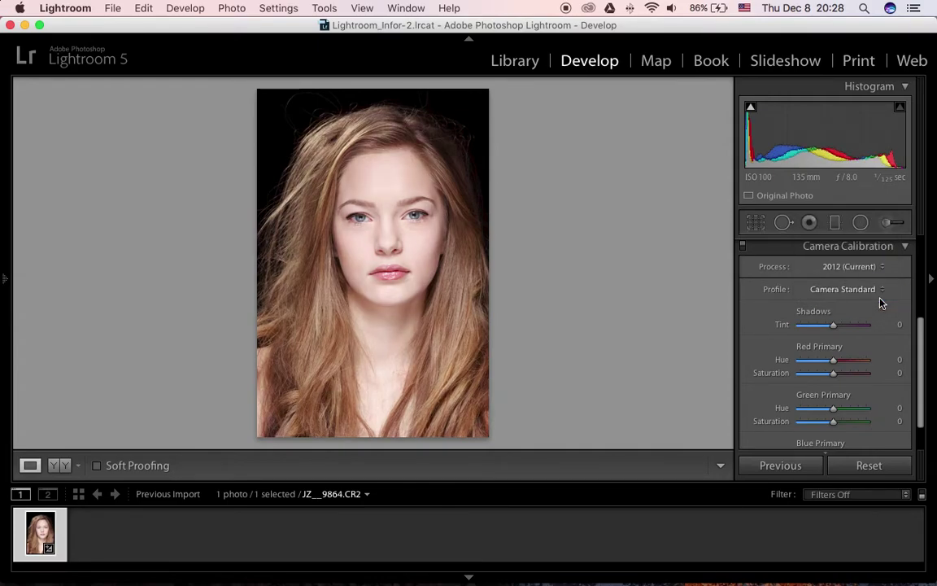
left_click(882, 291)
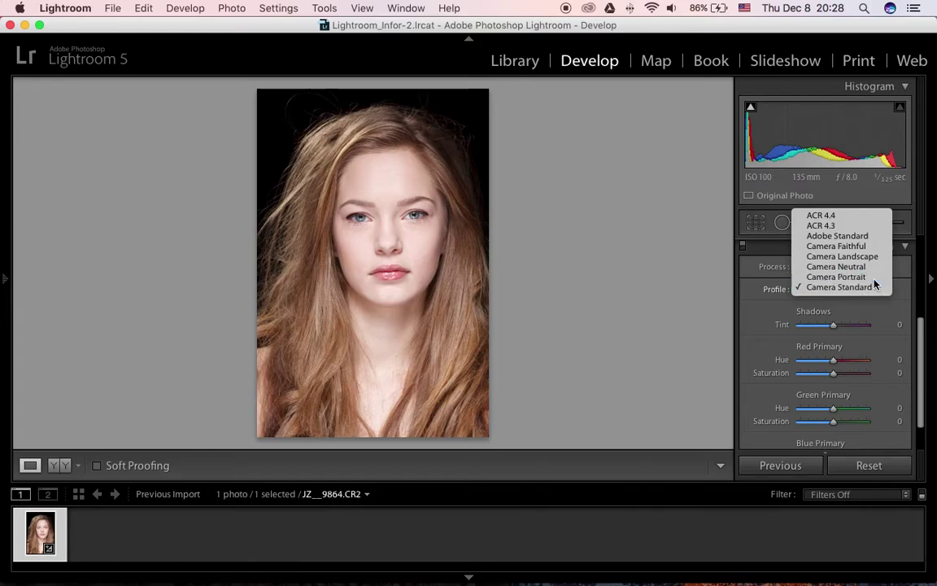
left_click(838, 277)
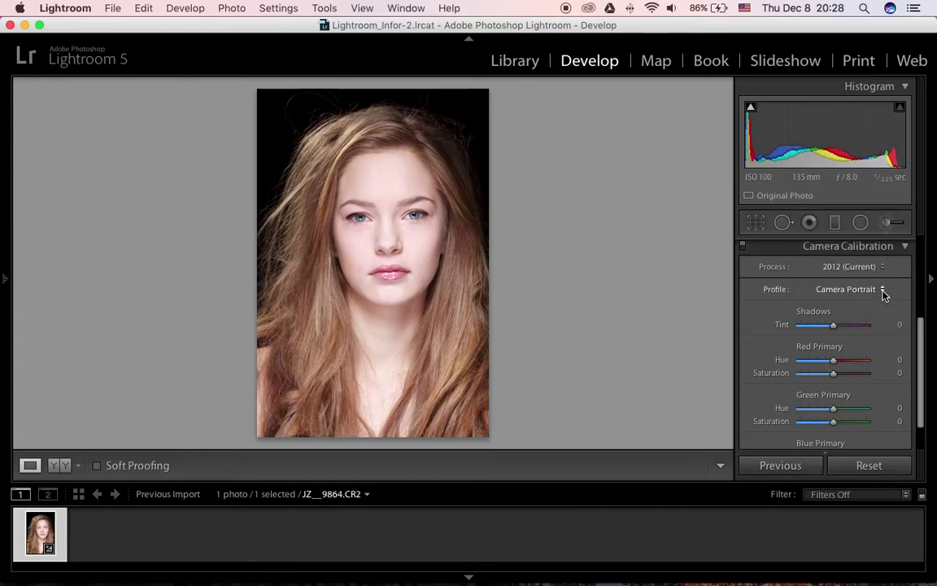
left_click(884, 293)
left_click(869, 302)
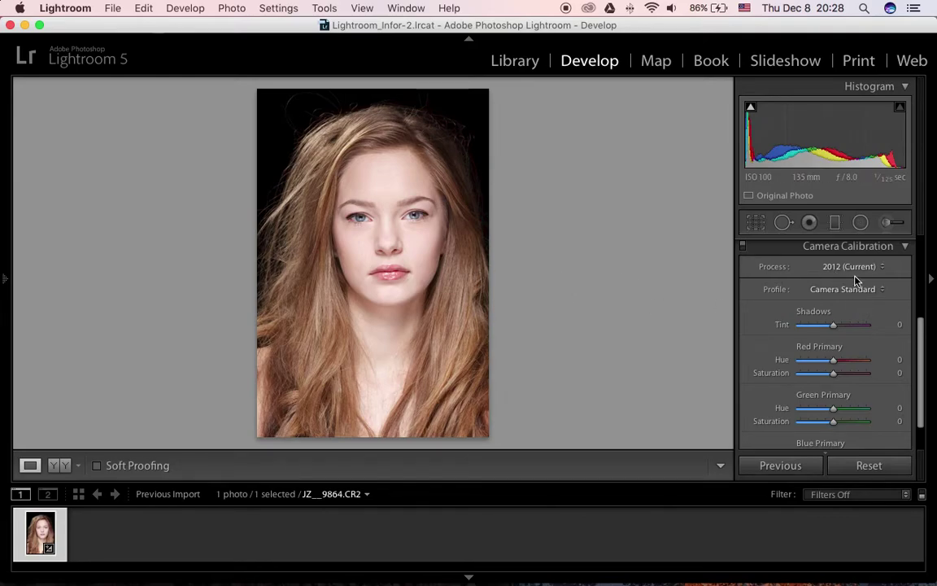
left_click(905, 247)
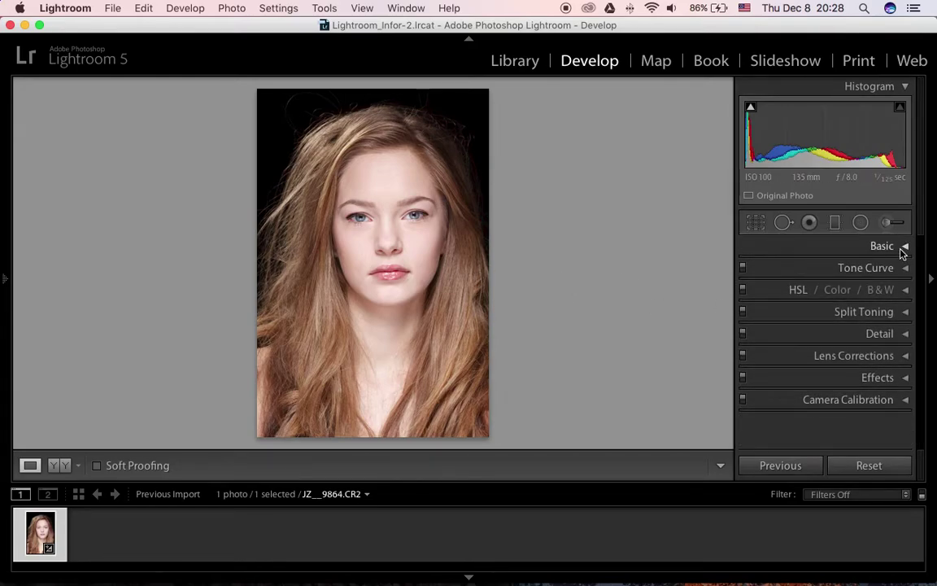
left_click(904, 247)
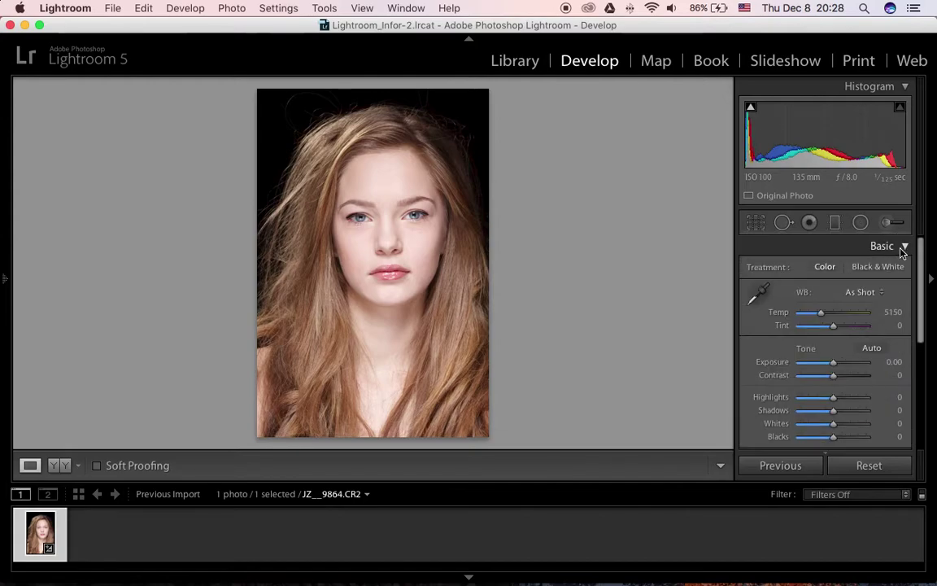
Step: Heal the blemish on the model's left lower cheek, diagonally below the mouth corner, with the Spot Removal tool in Heal mode
left_click(400, 241)
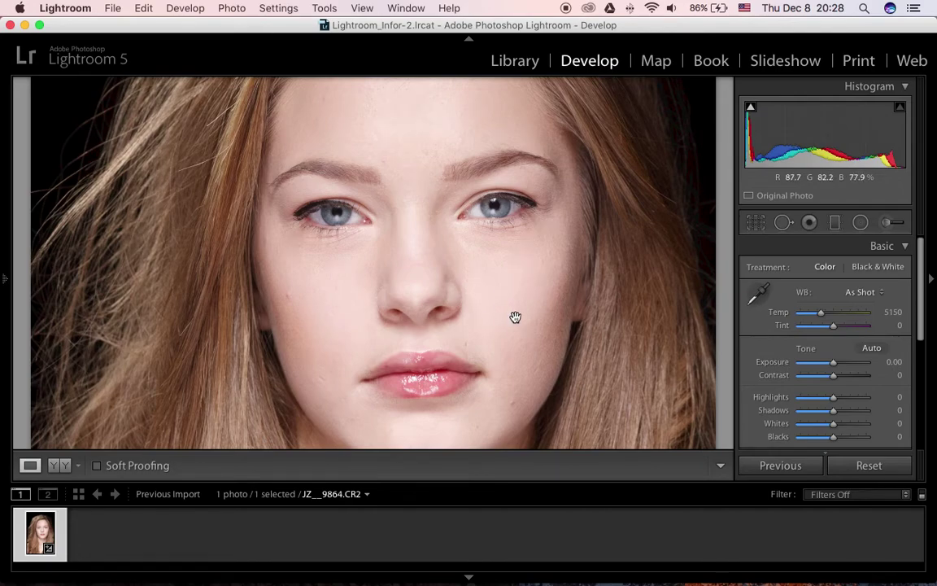
left_click(474, 316)
left_click(443, 266)
left_click_drag(508, 303, 495, 251)
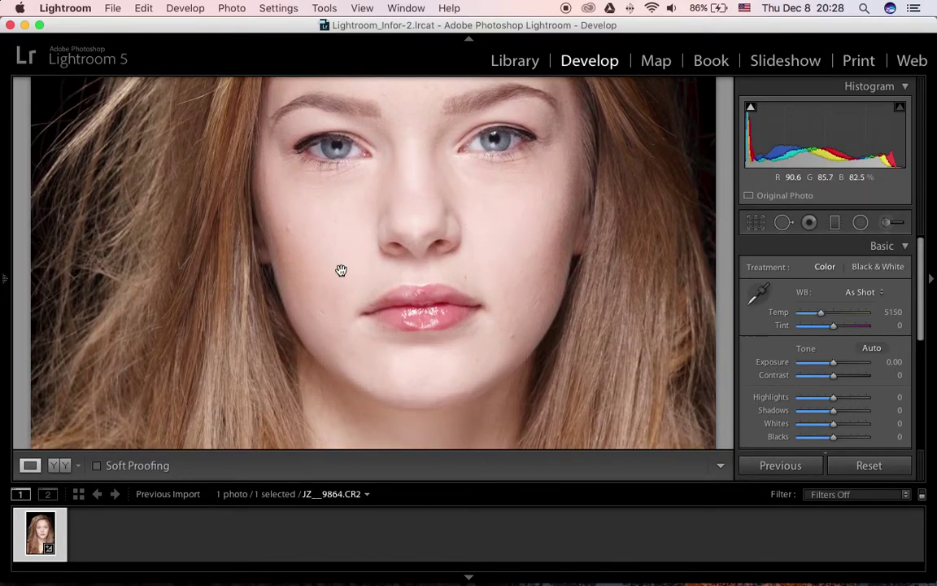
left_click(783, 225)
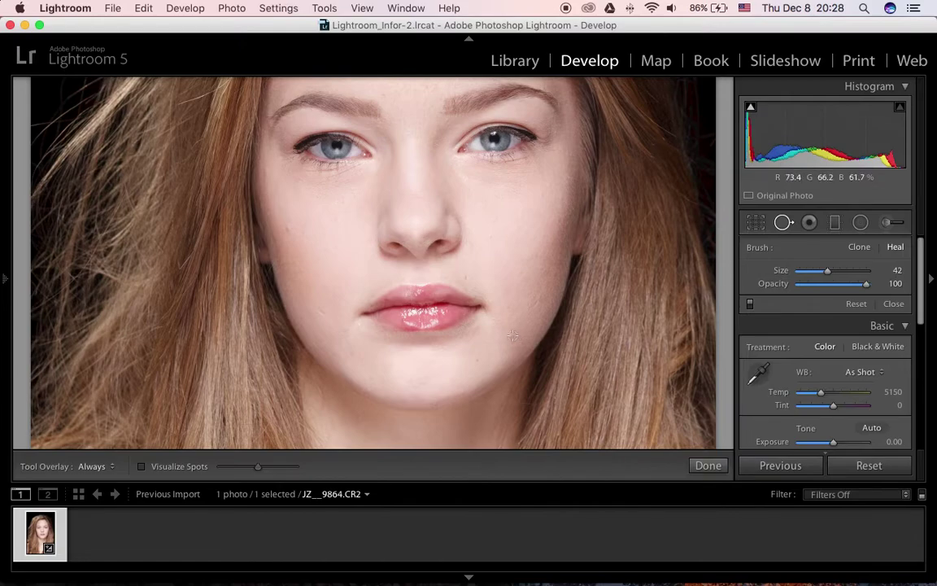
key("z")
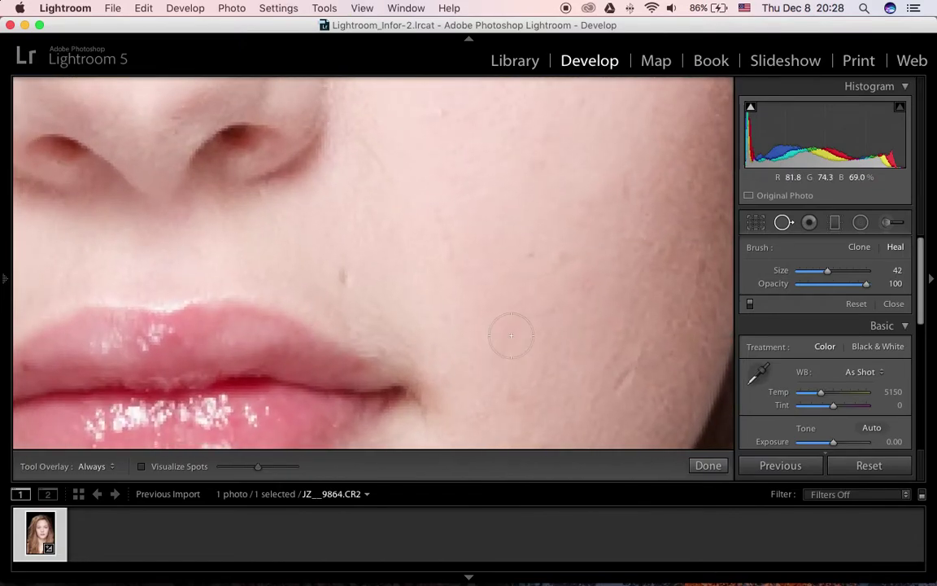
left_click_drag(498, 362, 514, 205)
left_click_drag(562, 329, 549, 270)
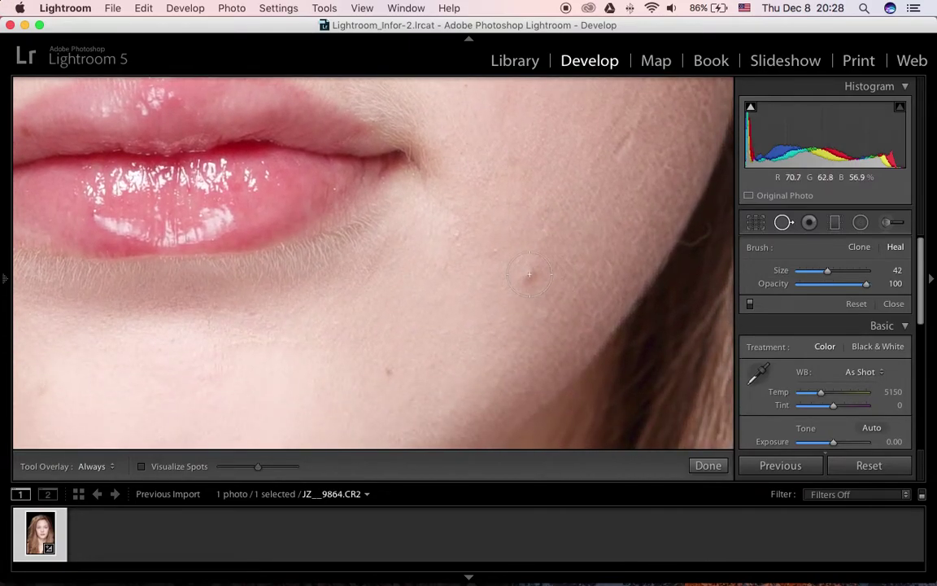
left_click(530, 274)
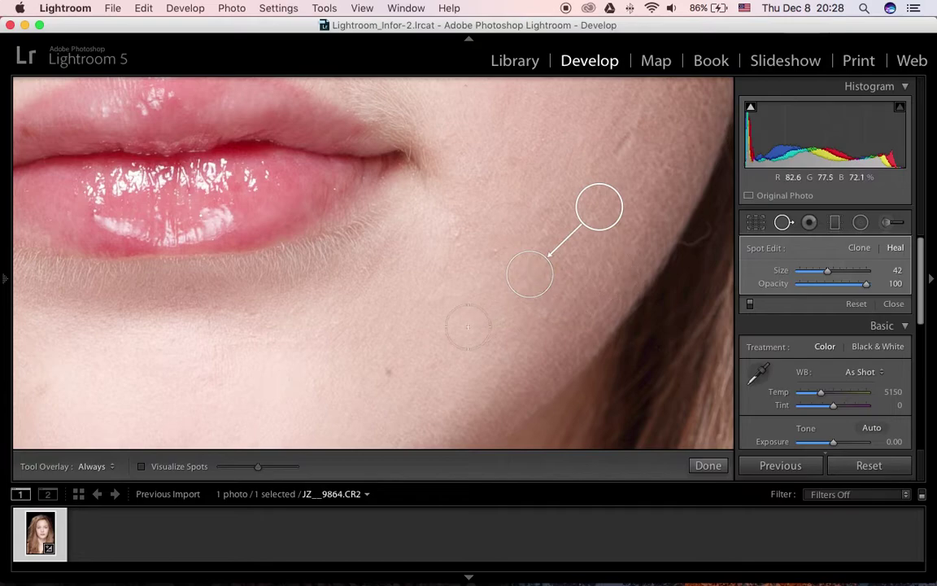
Step: Heal the small spot on the left side of the model's chin and the blemish on the chin's lower edge
left_click_drag(429, 356, 527, 247)
left_click(488, 264)
left_click_drag(425, 281, 527, 226)
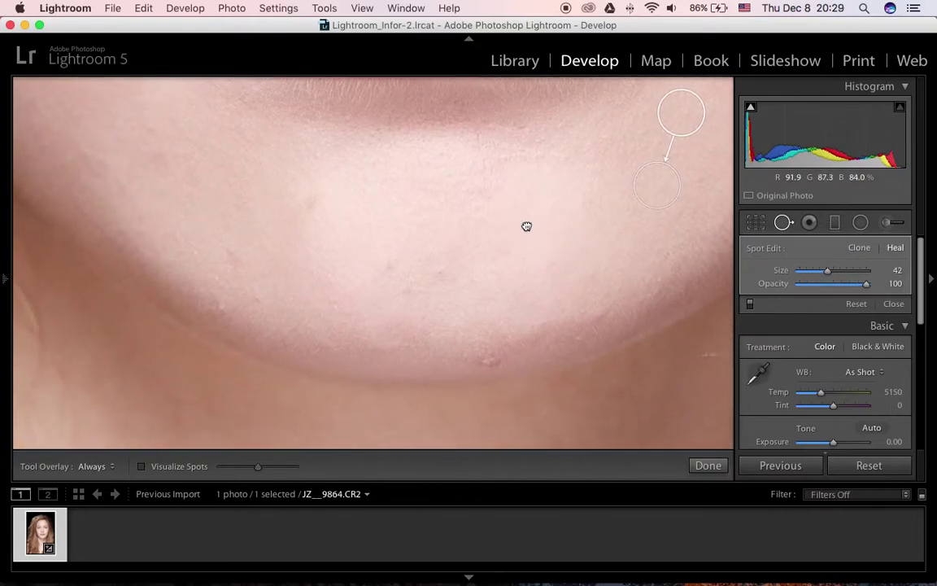
left_click(487, 360)
Step: Heal the blemishes on the model's right cheek, one beside the mouth corner and one higher up near the ear
left_click_drag(403, 267, 489, 340)
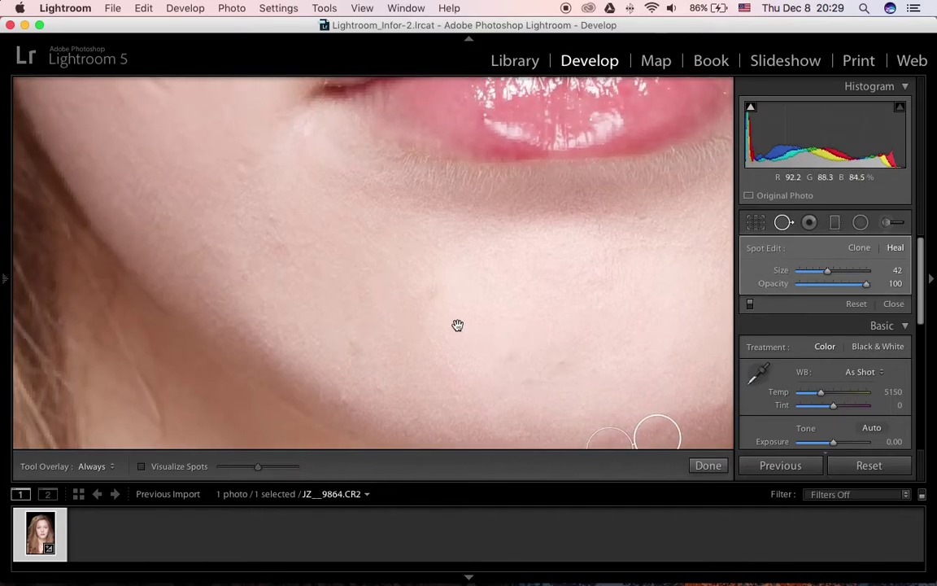
scroll(402, 311, "up", 6)
scroll(402, 312, "left", 3)
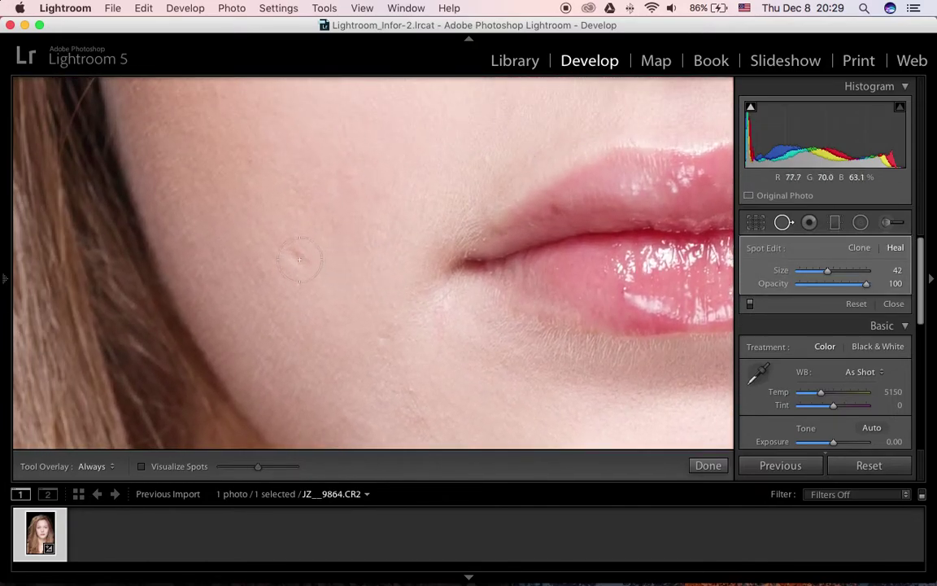
left_click(299, 259)
left_click_drag(299, 257, 404, 217)
scroll(404, 217, "up", 5)
left_click_drag(402, 387, 345, 286)
scroll(301, 261, "up", 5)
scroll(301, 260, "left", 3)
left_click(224, 224)
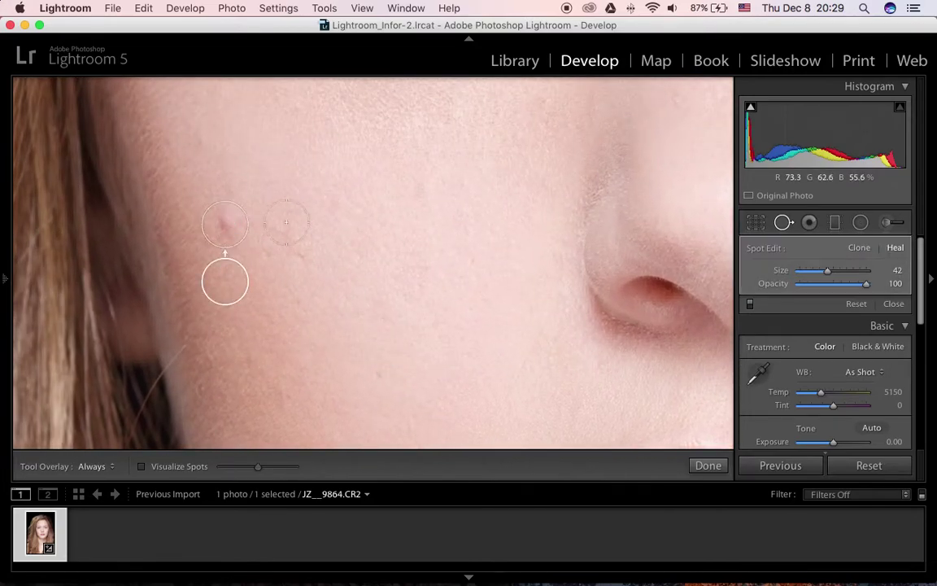
Step: Heal the mark above the upper lip near the model's left mouth corner
left_click_drag(499, 226, 310, 379)
scroll(528, 239, "right", 5)
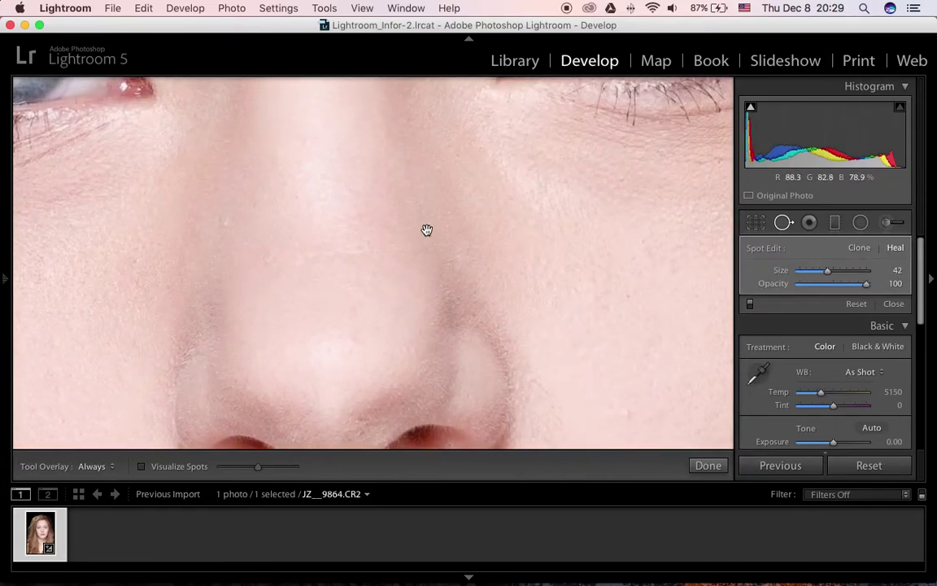
scroll(542, 329, "down", 5)
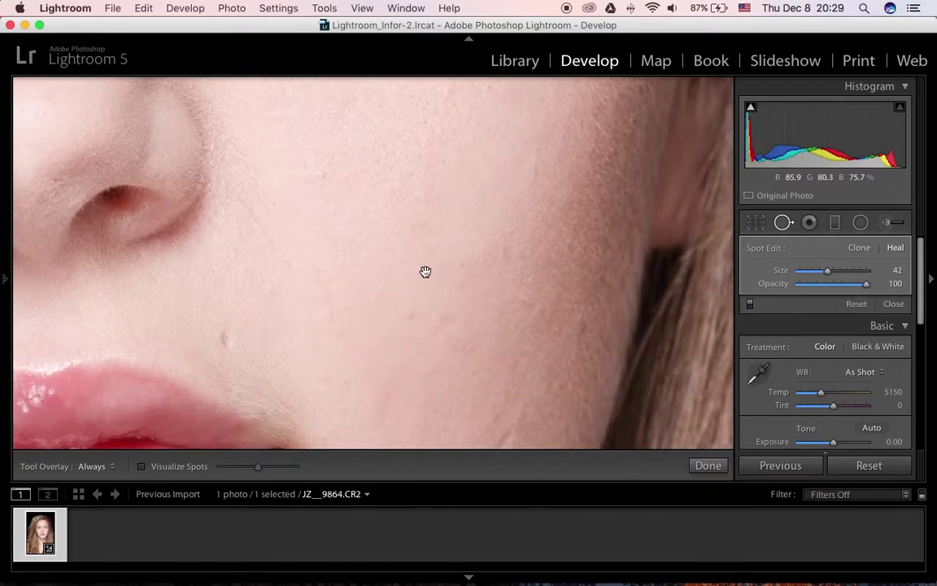
left_click_drag(424, 272, 538, 192)
left_click(337, 257)
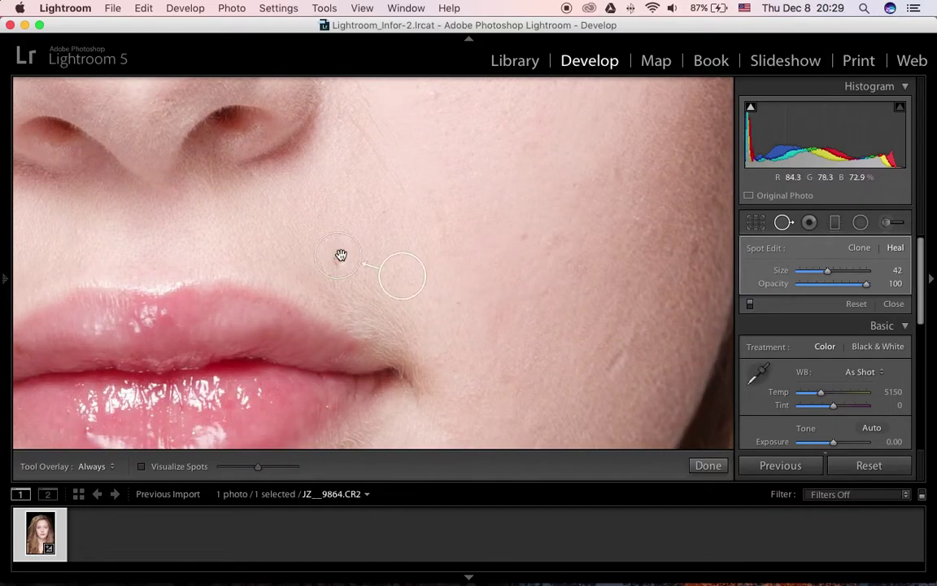
Step: Heal the spot in the middle of the model's left cheek and the short line on the outer cheek below it
scroll(579, 246, "right", 3)
scroll(579, 247, "up", 1)
left_click(478, 251)
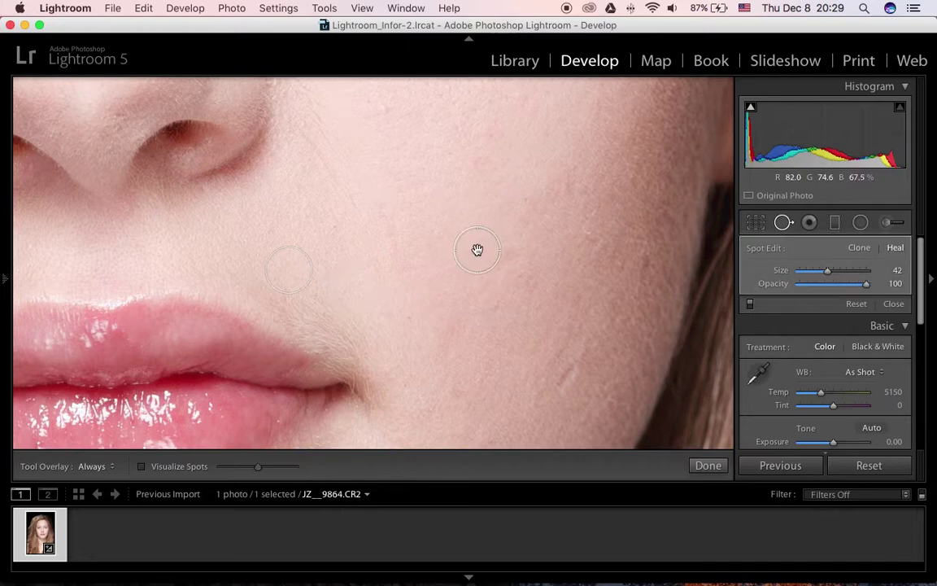
left_click_drag(586, 297, 535, 160)
left_click(520, 263)
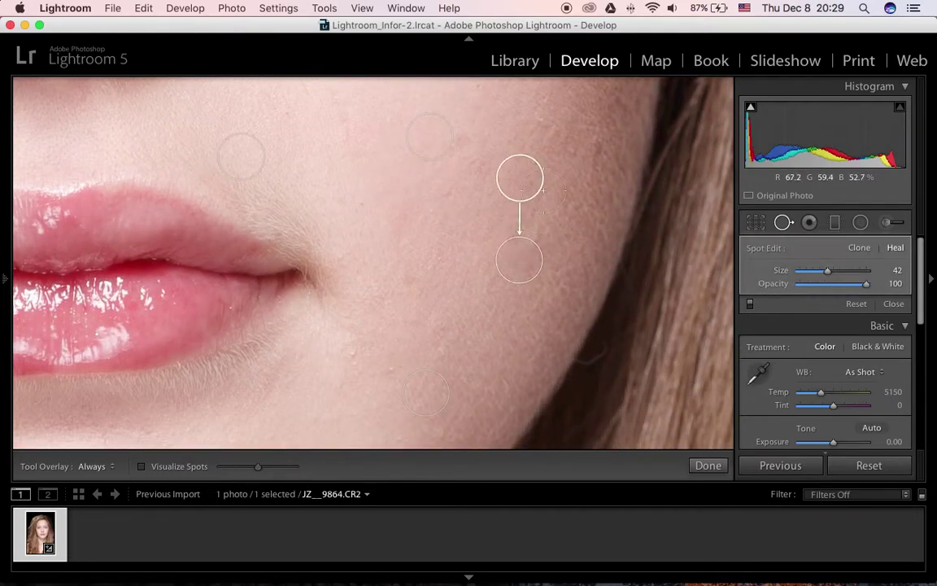
Step: Heal the reddish spot on the forehead above the inner end of the model's right eyebrow
scroll(559, 274, "up", 15)
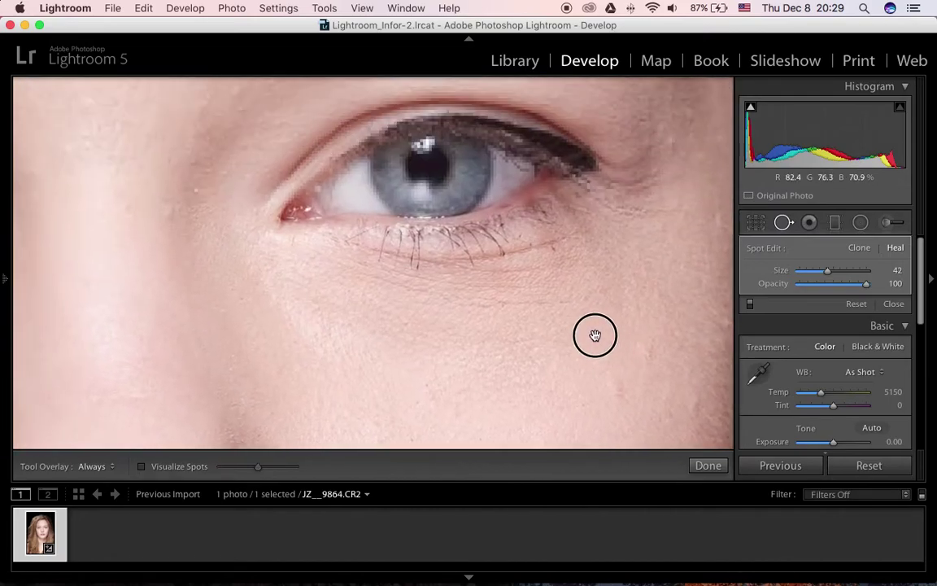
scroll(486, 174, "up", 10)
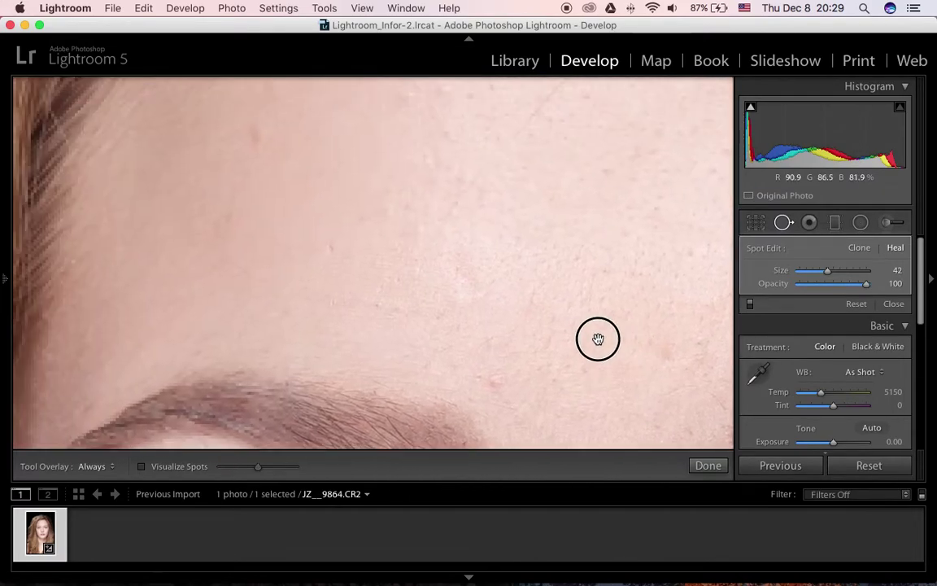
scroll(626, 293, "down", 5)
left_click(523, 284)
Step: Heal three spots on the right side of the model's forehead, from the temple up toward the hairline
scroll(454, 243, "up", 10)
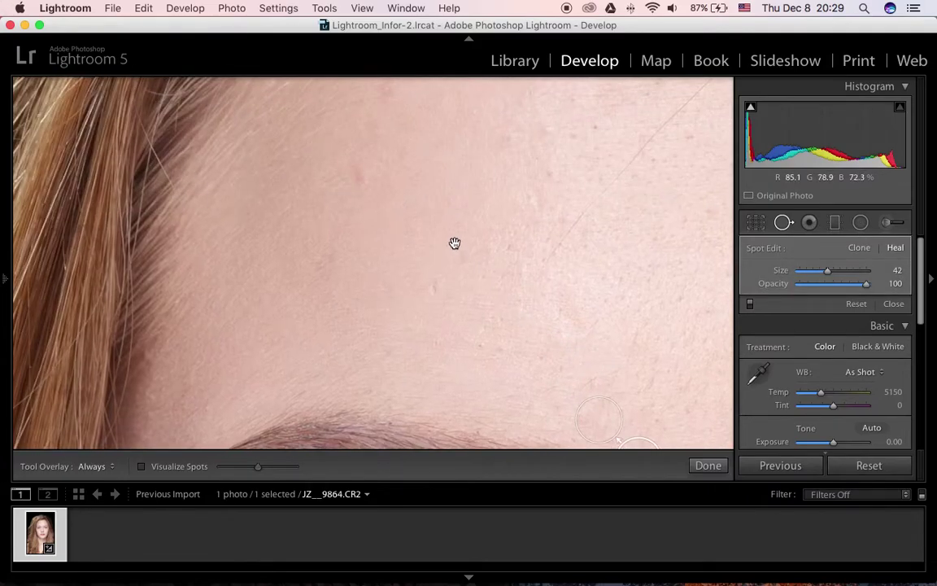
left_click(356, 276)
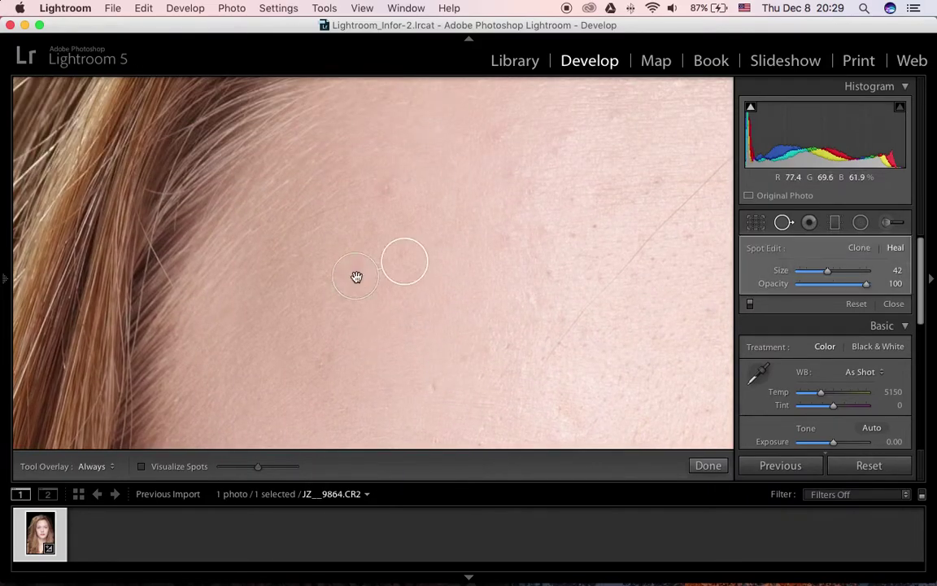
left_click(388, 192)
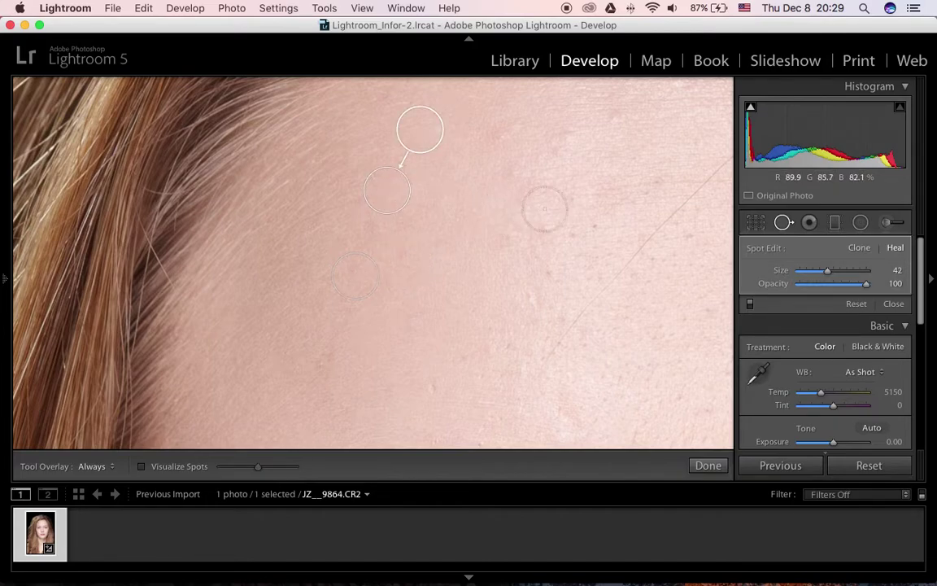
scroll(422, 309, "right", 6)
left_click(291, 176)
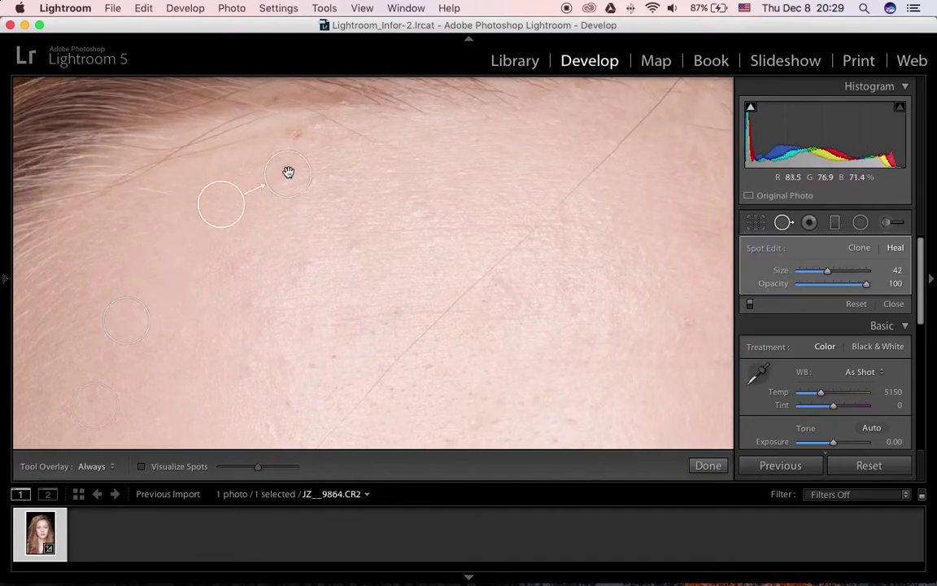
Step: Heal the spot on the left side of the model's forehead, toward the hairline
left_click_drag(579, 246, 281, 155)
left_click_drag(423, 245, 421, 232)
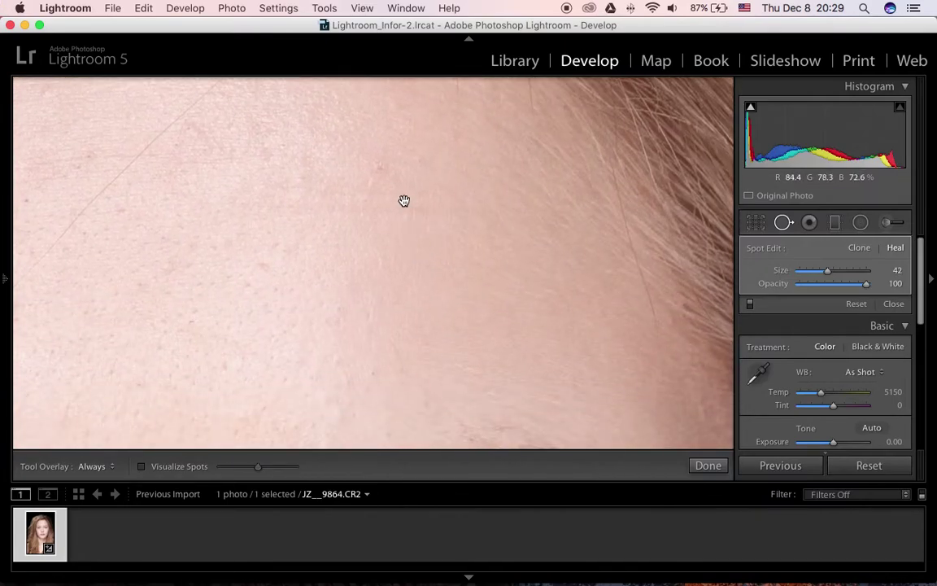
left_click(380, 167)
Step: Check the healed left cheek, return to the whole portrait, and finish the Spot Removal edits
left_click_drag(535, 316, 471, 134)
left_click_drag(502, 270, 477, 220)
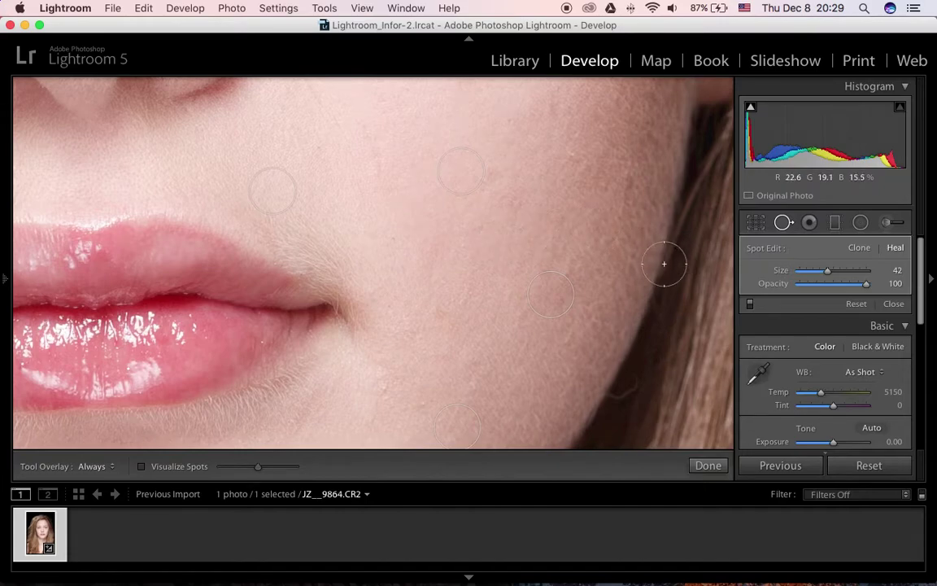
key("z")
key("super+minus")
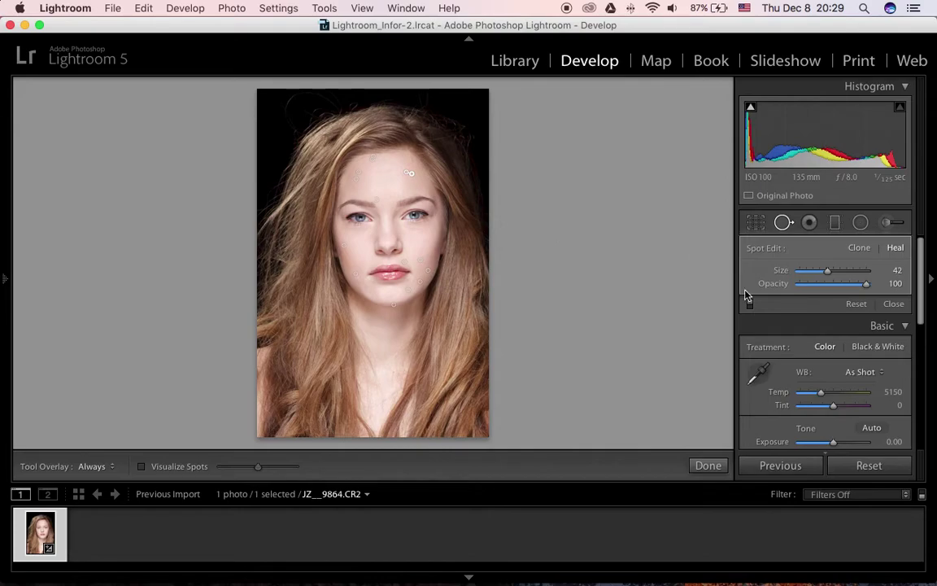
left_click(707, 465)
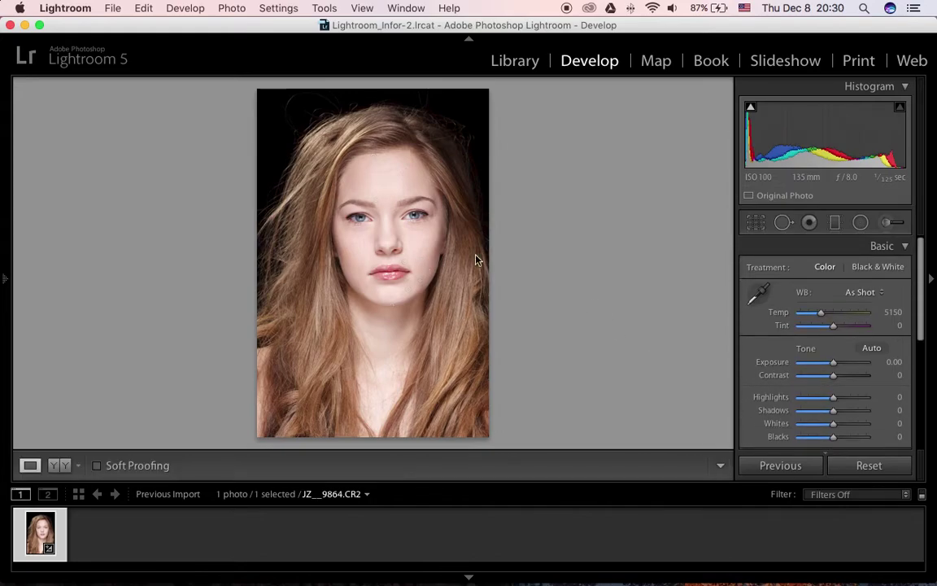
Step: Check the retouched face up close and activate the Adjustment Brush with a new mask, bringing its effect settings into view
left_click(420, 250)
left_click_drag(542, 351, 501, 303)
left_click_drag(488, 153, 468, 209)
left_click_drag(475, 303, 520, 274)
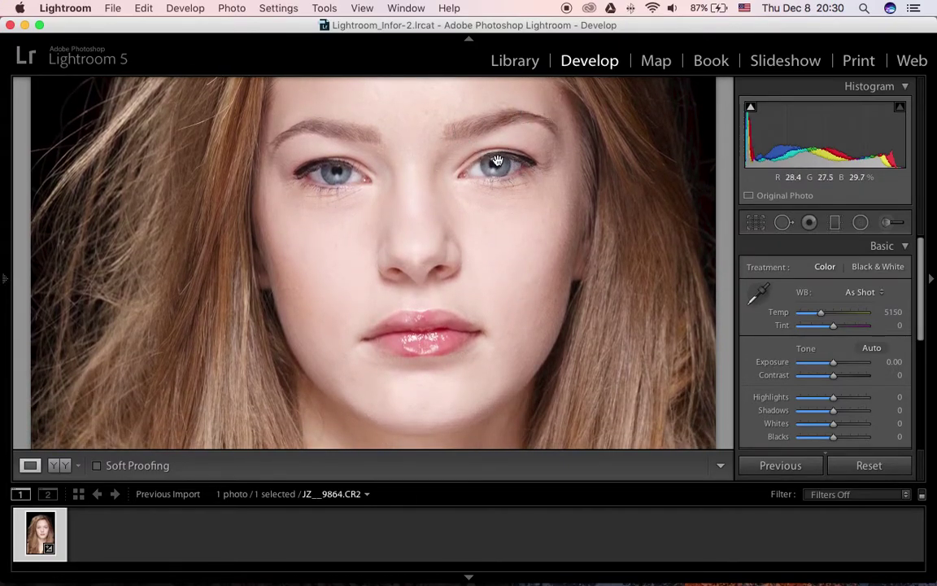
left_click_drag(423, 178, 475, 210)
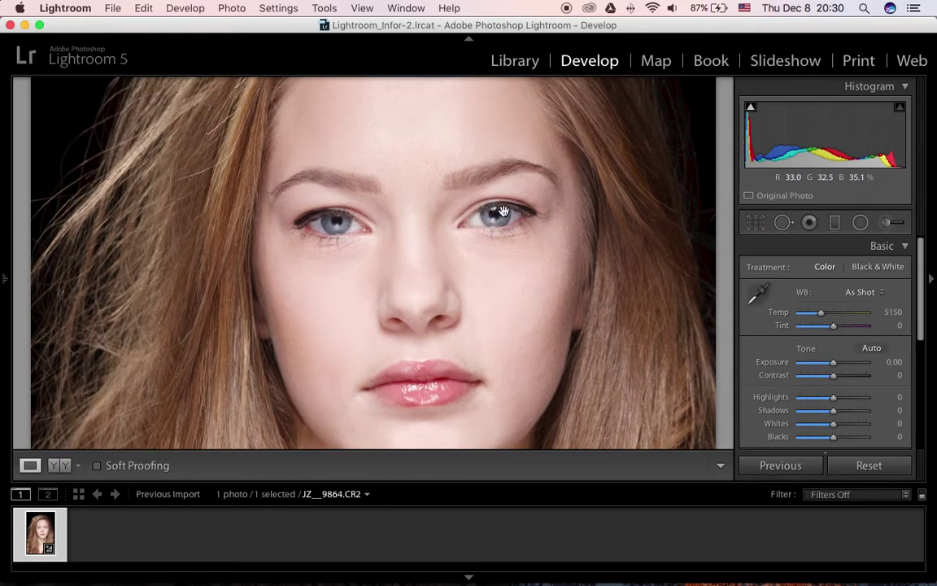
left_click(891, 224)
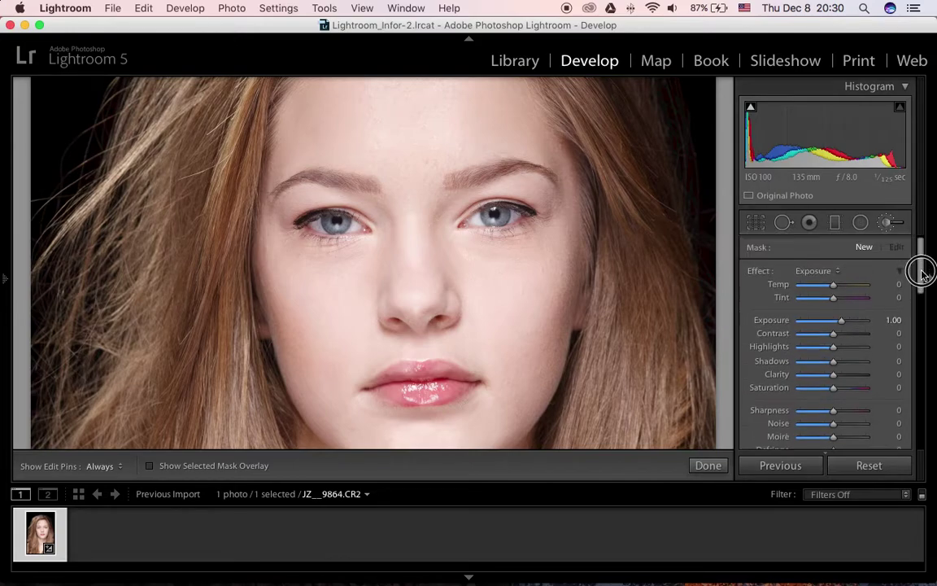
left_click(865, 248)
mouse_move(921, 260)
left_mouse_down()
mouse_move(920, 313)
mouse_move(918, 261)
left_mouse_up()
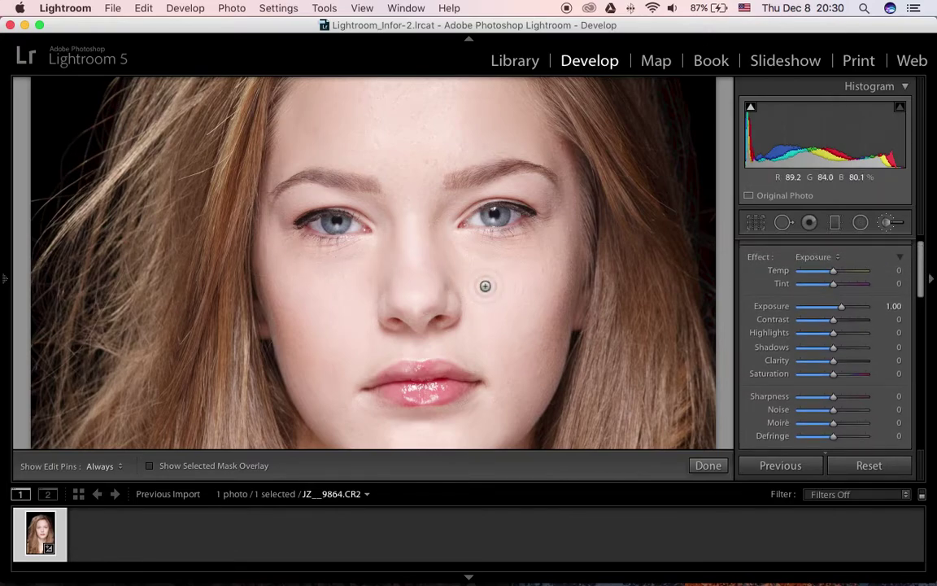
Step: Prepare to brush the model's left eyebrow area by collapsing the Basic adjustments and enabling the selected mask overlay
key("z")
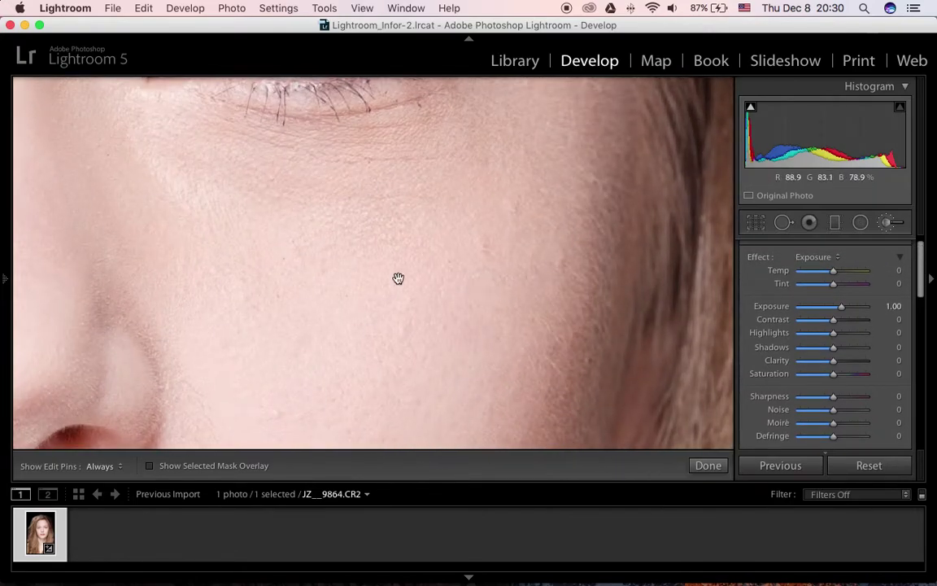
left_click_drag(328, 202, 447, 360)
left_click_drag(400, 227, 362, 389)
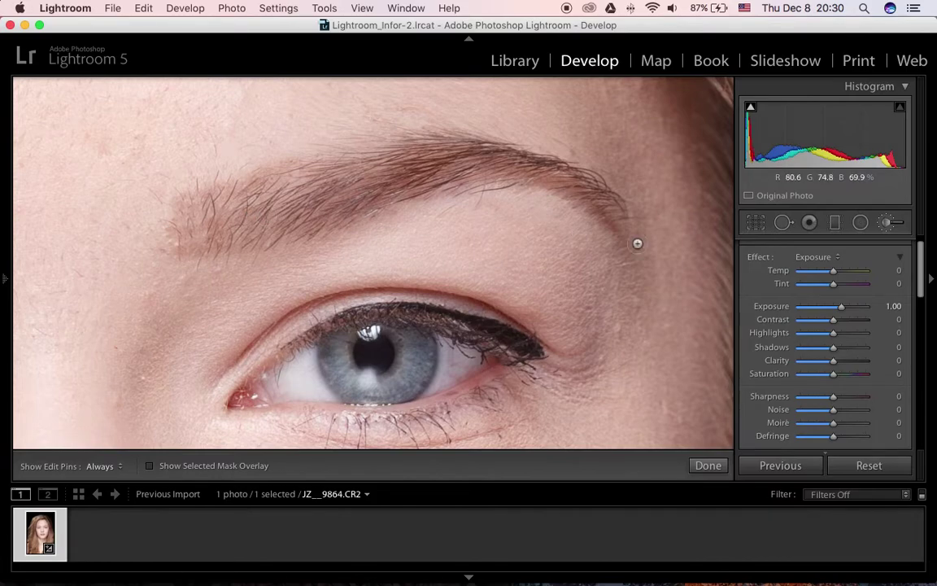
mouse_move(919, 271)
left_mouse_down()
mouse_move(915, 392)
mouse_move(923, 256)
mouse_move(919, 323)
left_mouse_up()
scroll(918, 322, "down", 5)
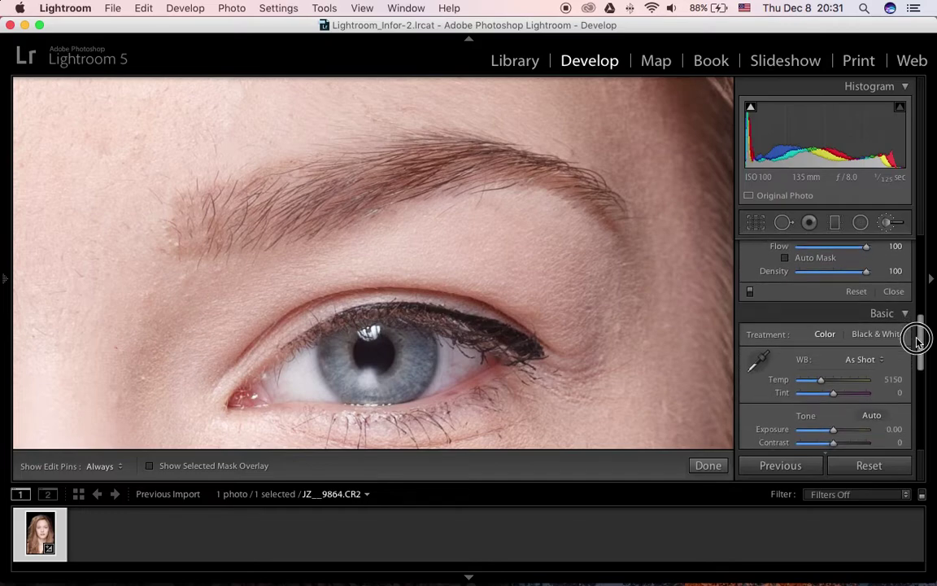
left_click(904, 306)
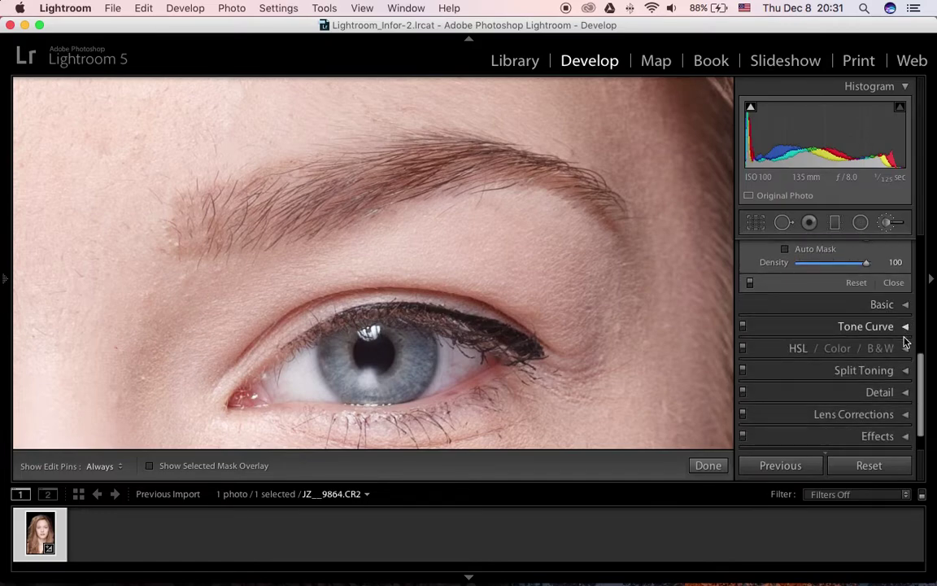
mouse_move(922, 383)
left_mouse_down()
mouse_move(915, 389)
mouse_move(915, 325)
left_mouse_up()
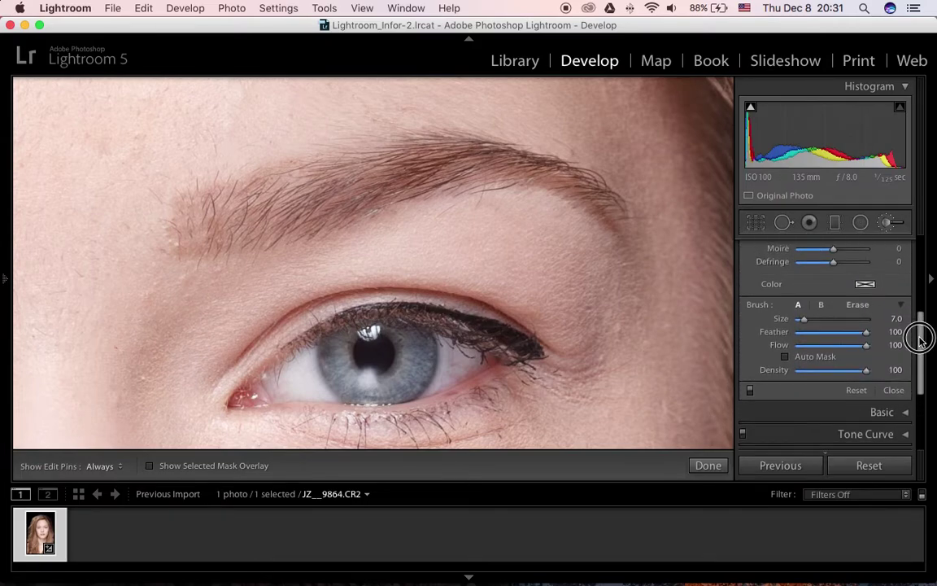
left_click(150, 466)
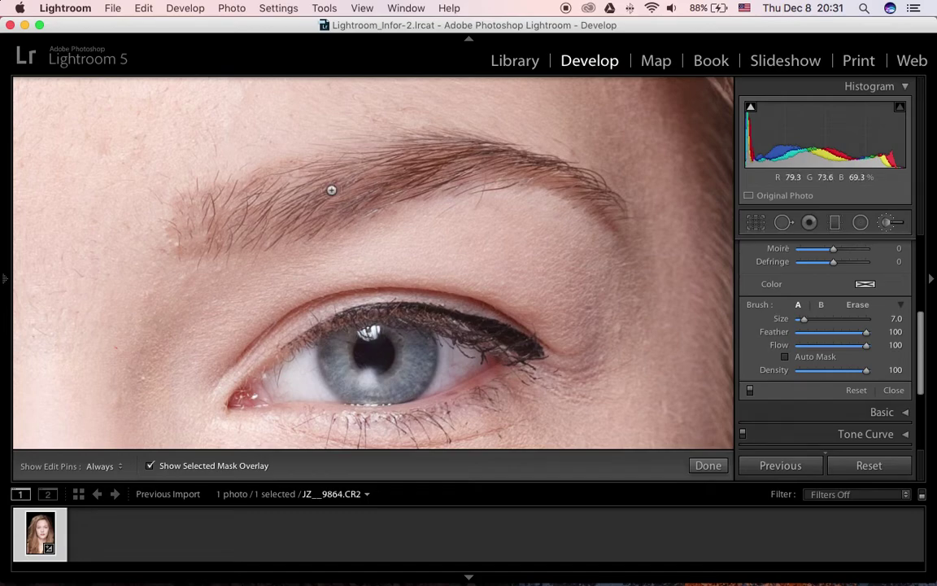
Step: Paint the brush mask over the model's left eyebrow along its whole length
key("h")
mouse_move(220, 202)
left_mouse_down()
mouse_move(291, 199)
mouse_move(219, 199)
mouse_move(199, 208)
mouse_move(191, 233)
mouse_move(248, 231)
mouse_move(221, 230)
mouse_move(273, 218)
mouse_move(202, 230)
mouse_move(208, 240)
mouse_move(290, 235)
mouse_move(377, 198)
mouse_move(291, 209)
mouse_move(355, 181)
mouse_move(250, 190)
mouse_move(432, 158)
mouse_move(351, 161)
mouse_move(445, 160)
mouse_move(378, 188)
mouse_move(395, 185)
mouse_move(422, 152)
mouse_move(475, 146)
mouse_move(556, 166)
mouse_move(623, 209)
mouse_move(515, 167)
mouse_move(385, 190)
mouse_move(500, 160)
mouse_move(600, 188)
left_mouse_up()
key("h")
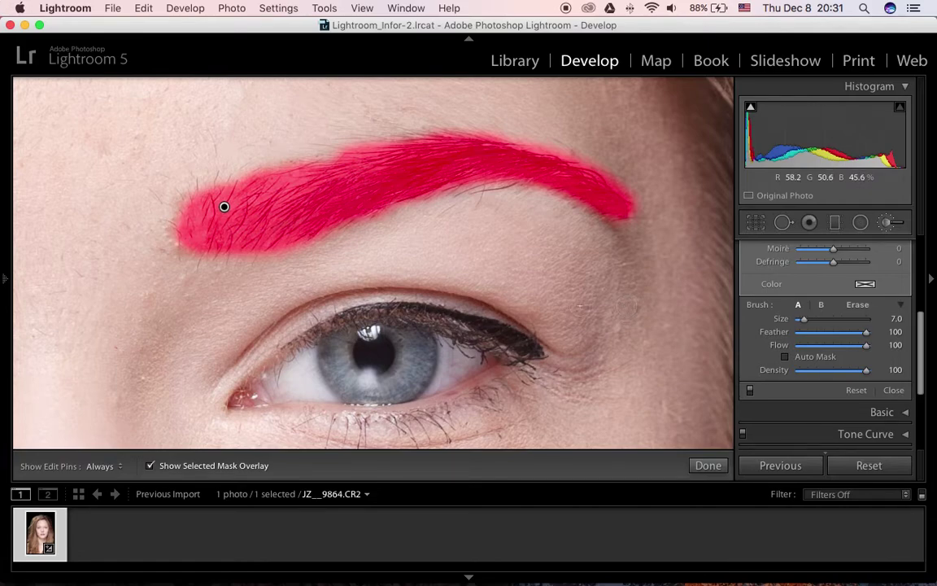
Step: Extend the brush mask over the upper and lower lashes of the model's left eye
left_click_drag(486, 313, 537, 252)
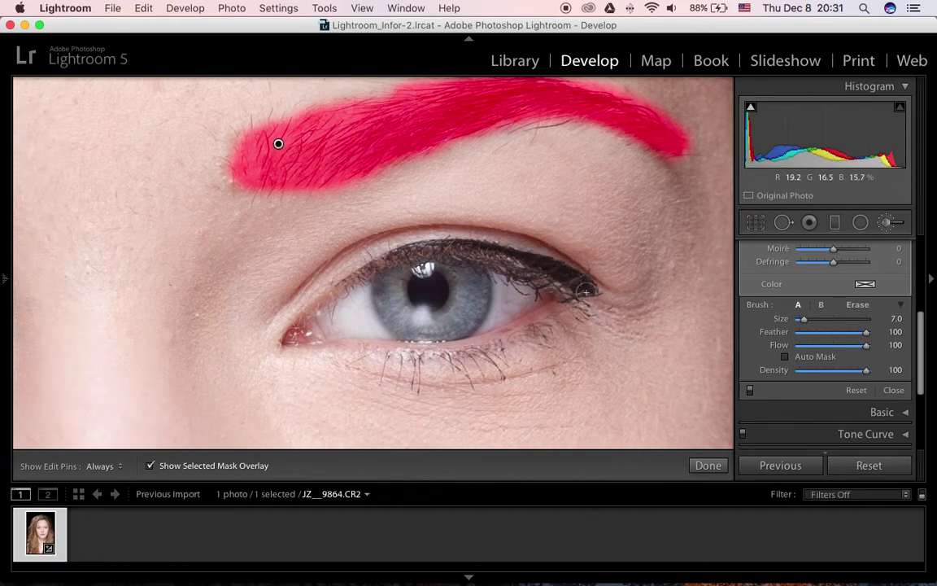
key("h")
mouse_move(585, 288)
left_mouse_down()
mouse_move(429, 251)
mouse_move(389, 253)
mouse_move(330, 280)
left_mouse_up()
key("h")
mouse_move(578, 329)
left_mouse_down()
mouse_move(571, 320)
mouse_move(495, 356)
mouse_move(413, 351)
mouse_move(395, 368)
mouse_move(445, 369)
mouse_move(564, 326)
left_mouse_up()
key("h")
Step: Paint the model's right eyebrow into the same brush mask, from its tail to its inner end
key("h")
left_click_drag(274, 279, 602, 272)
key("h")
mouse_move(630, 192)
left_mouse_down()
mouse_move(598, 157)
mouse_move(367, 134)
mouse_move(270, 171)
mouse_move(210, 209)
mouse_move(358, 138)
mouse_move(320, 141)
mouse_move(333, 132)
mouse_move(466, 126)
mouse_move(595, 152)
mouse_move(622, 190)
mouse_move(617, 159)
mouse_move(585, 158)
mouse_move(586, 179)
mouse_move(384, 150)
mouse_move(448, 176)
mouse_move(627, 197)
mouse_move(506, 185)
left_mouse_up()
key("h")
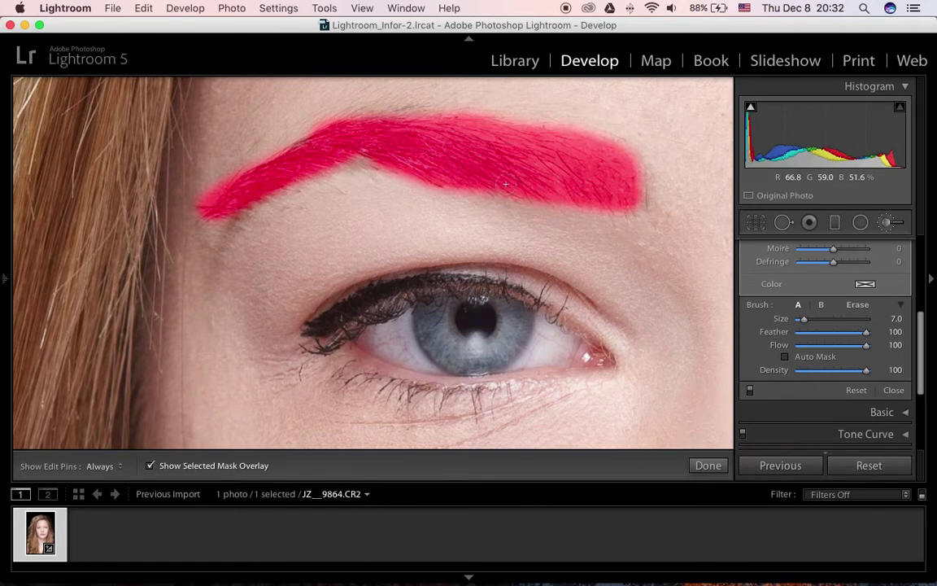
Step: Add the upper and lower lashes of the model's right eye to the mask and review the painted areas on the whole face
mouse_move(532, 261)
left_mouse_down()
mouse_move(501, 169)
mouse_move(500, 200)
mouse_move(409, 188)
mouse_move(351, 195)
mouse_move(280, 245)
mouse_move(403, 193)
left_mouse_up()
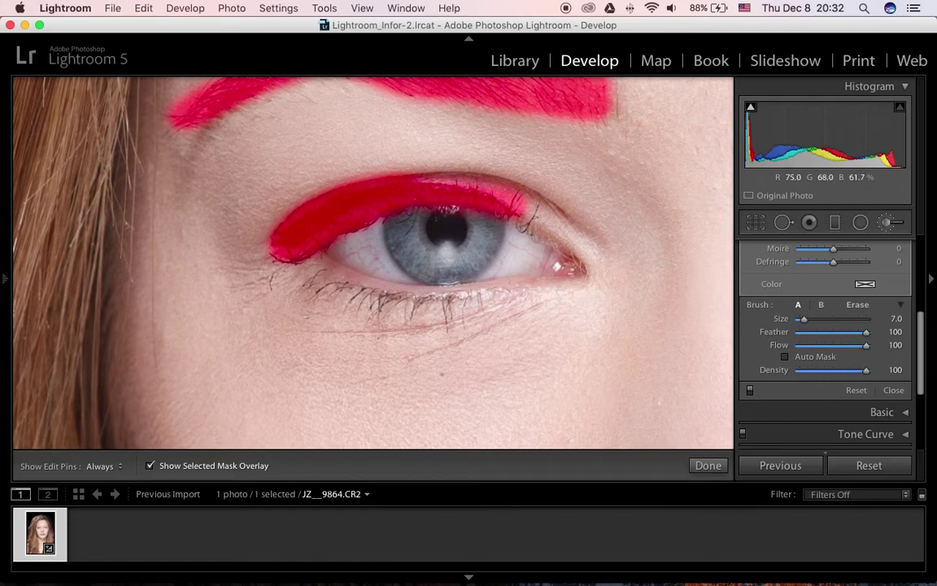
left_click_drag(308, 281, 476, 304)
left_click_drag(627, 245, 436, 241)
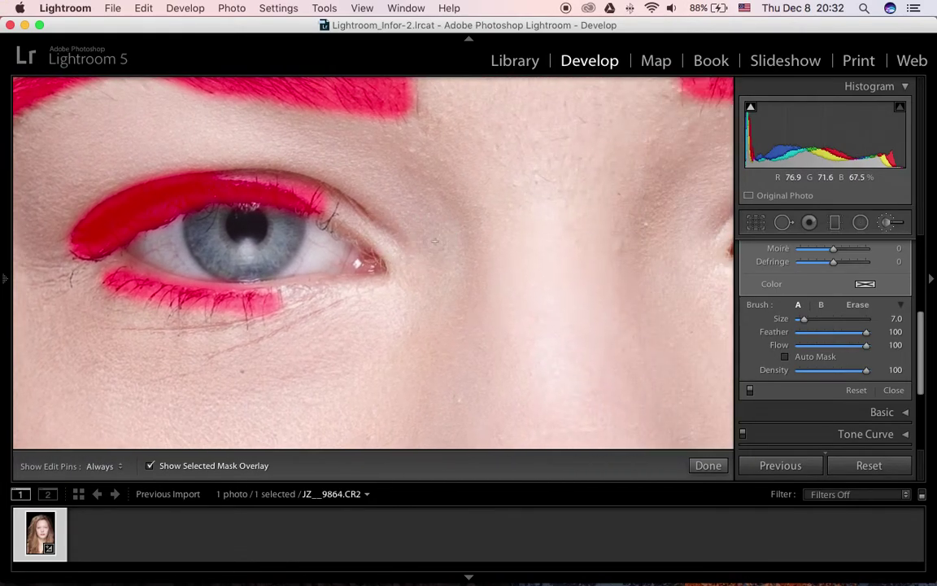
key("h")
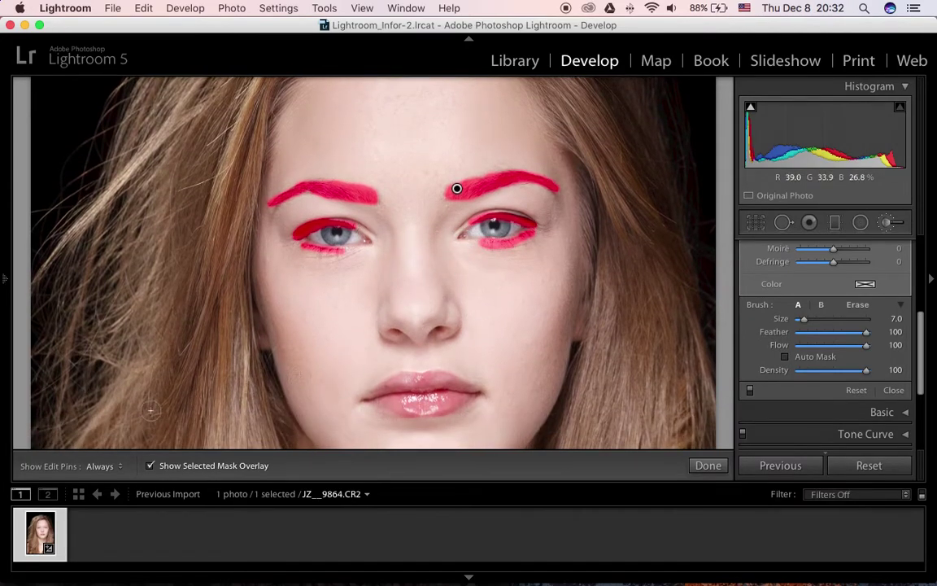
Step: Hide the mask overlay and set the Exposure of the eyebrow and lash mask to 0.00
left_click(150, 466)
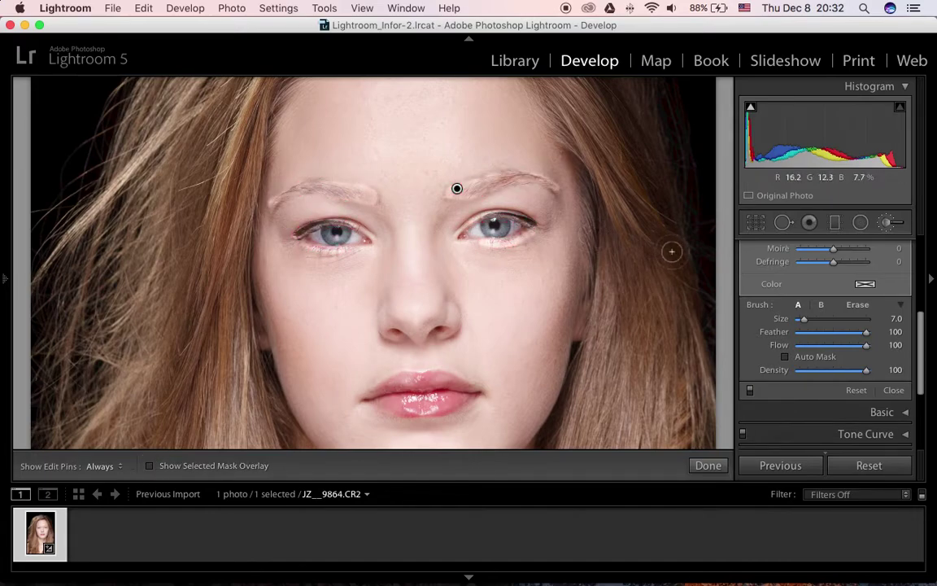
left_click_drag(921, 344, 916, 256)
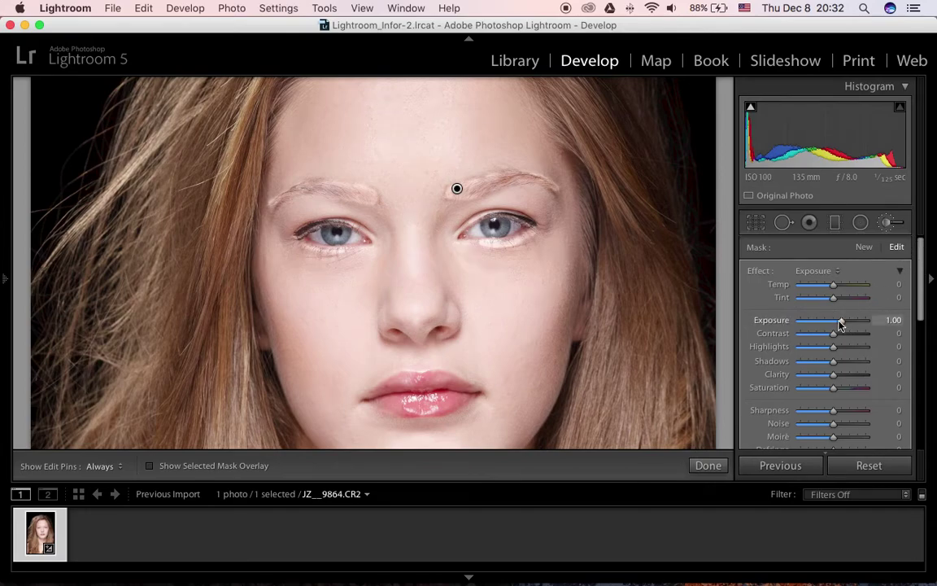
left_click_drag(842, 325, 833, 323)
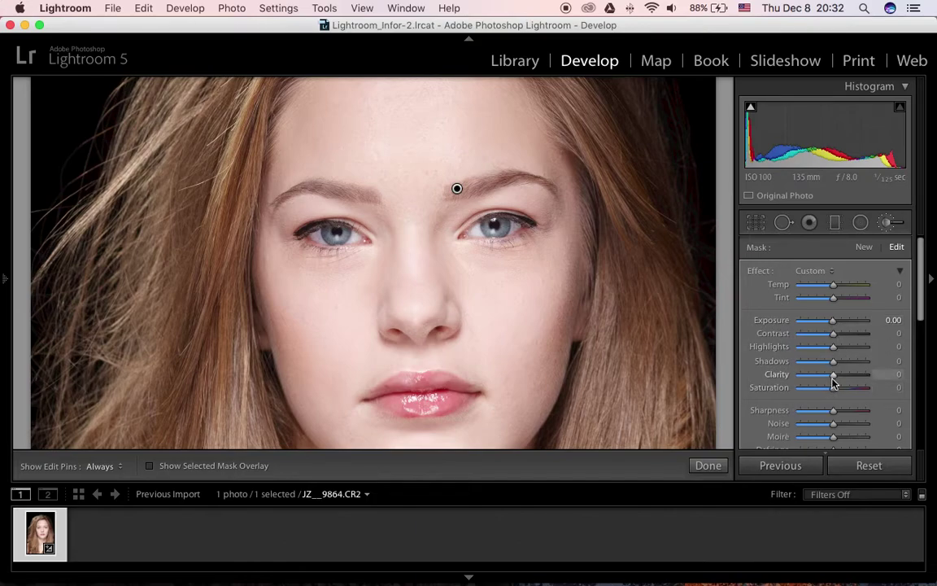
Step: Test extreme Clarity on the eyebrow and lash mask, and settle on a Clarity of 5
left_click_drag(833, 379, 869, 380)
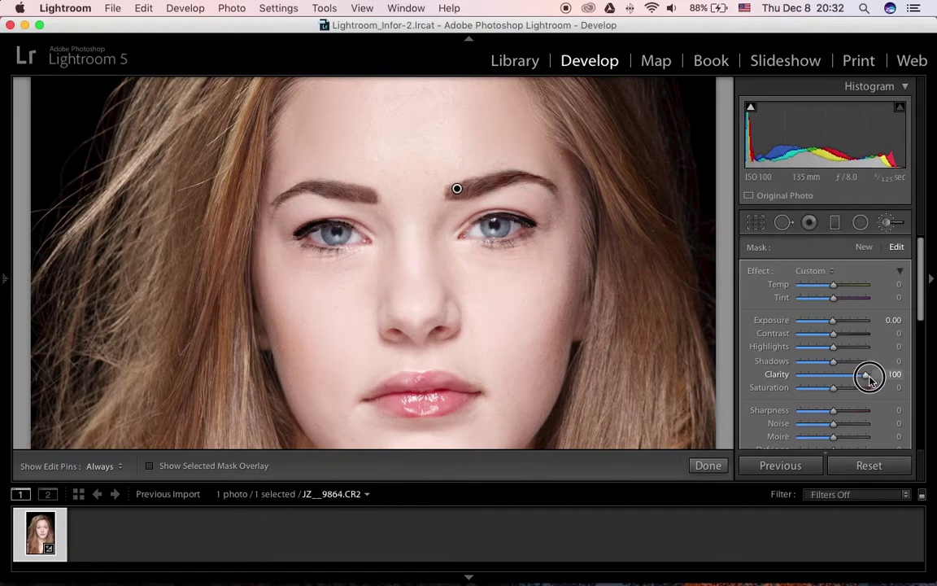
left_click_drag(871, 379, 837, 380)
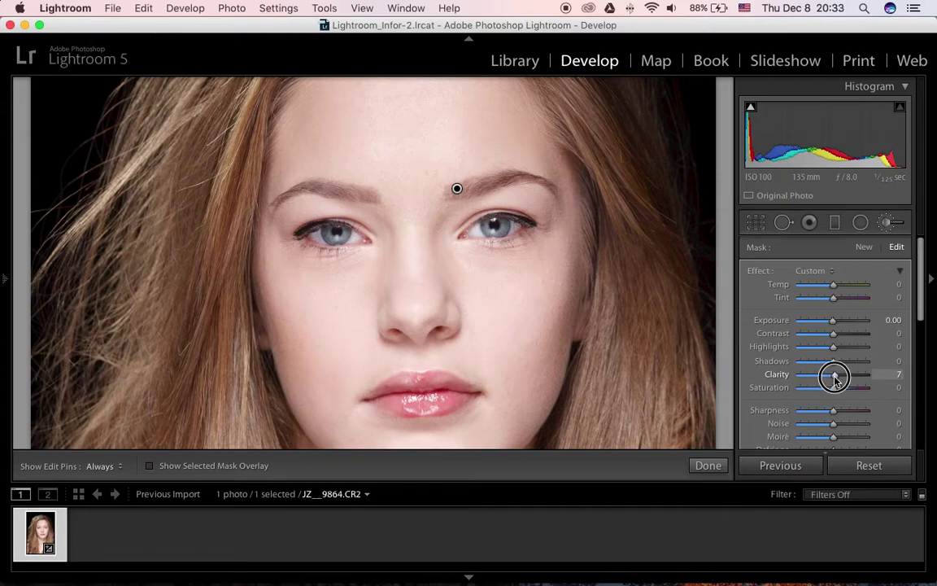
left_click_drag(835, 378, 837, 379)
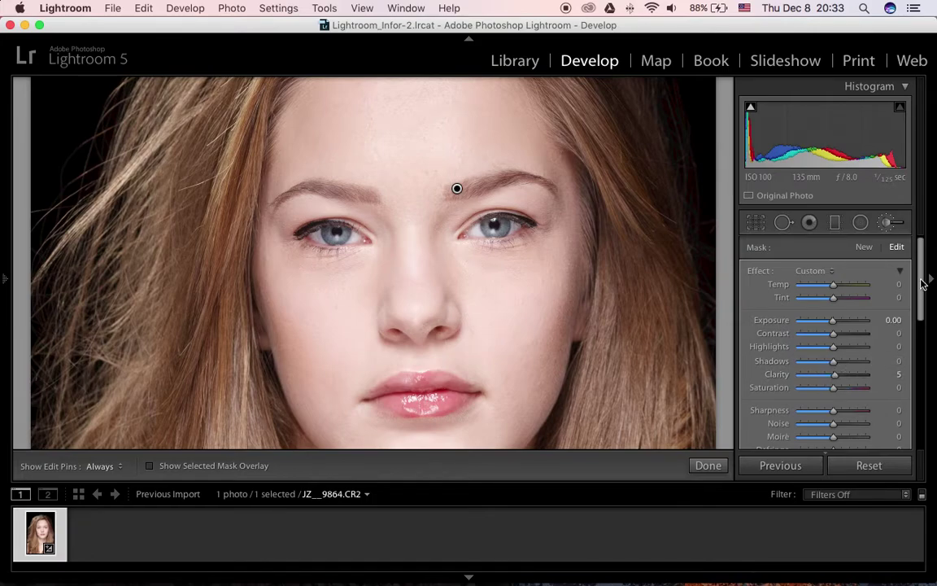
Step: Set the Sharpness of the eyebrow and lash mask to 49 and inspect the model's left eye up close
scroll(918, 293, "down", 5)
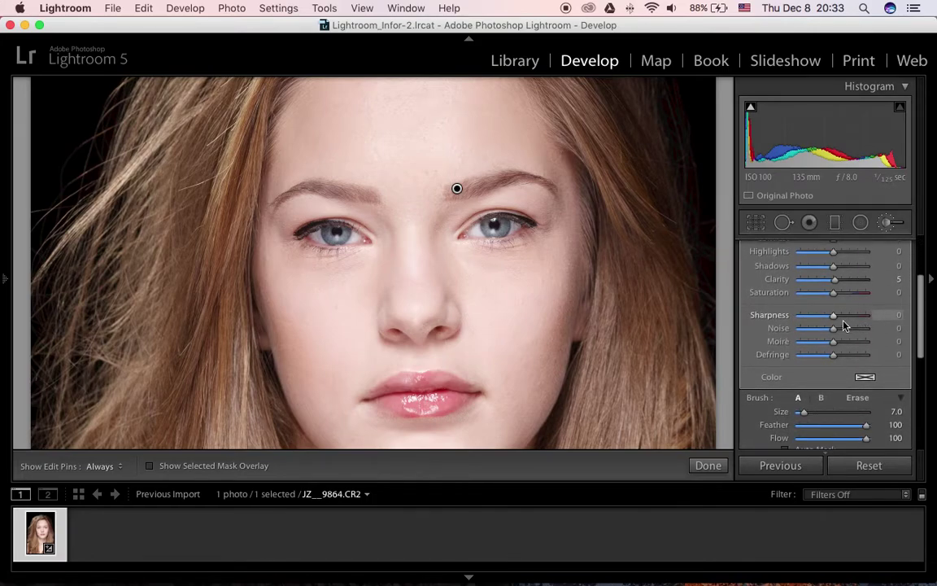
mouse_move(834, 315)
left_mouse_down()
mouse_move(888, 323)
mouse_move(851, 322)
left_mouse_up()
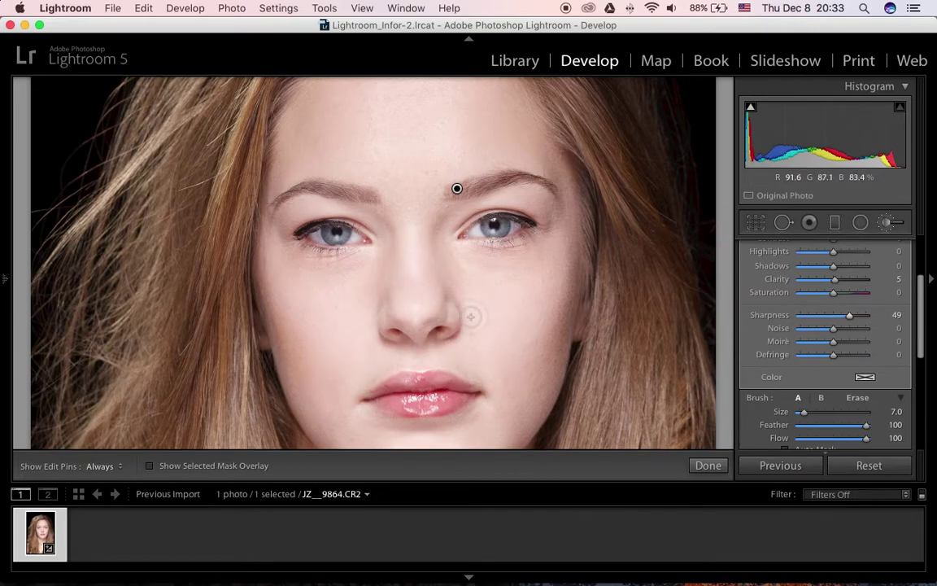
key("z")
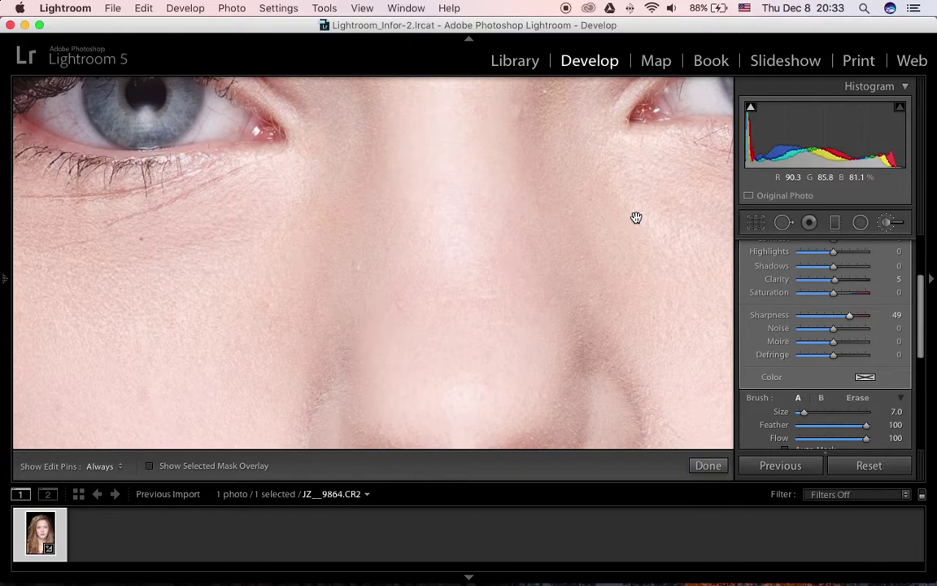
left_click_drag(636, 217, 422, 335)
left_click_drag(514, 247, 484, 277)
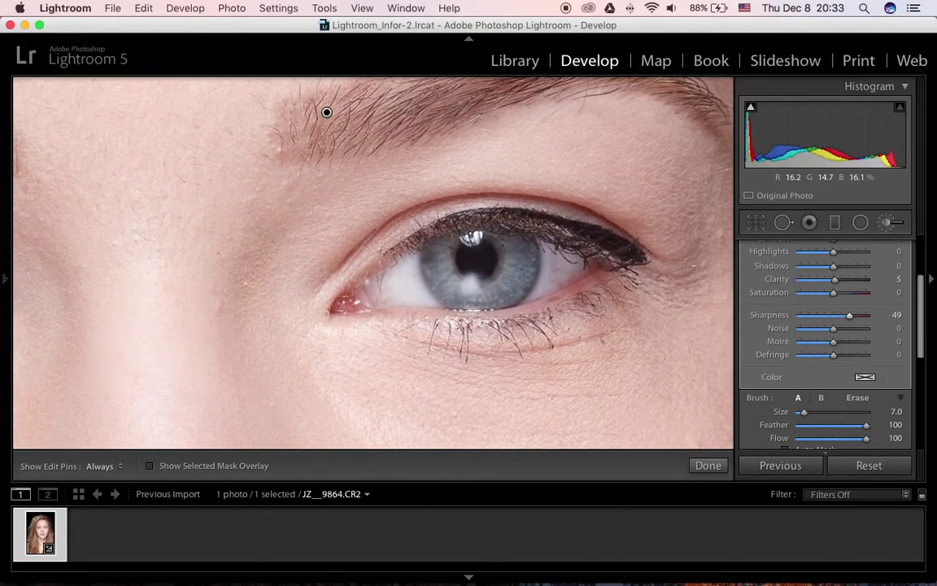
Step: Start a new Adjustment Brush mask for the irises with Exposure at 0.00 and turn on the selected mask overlay
left_click_drag(920, 296, 920, 246)
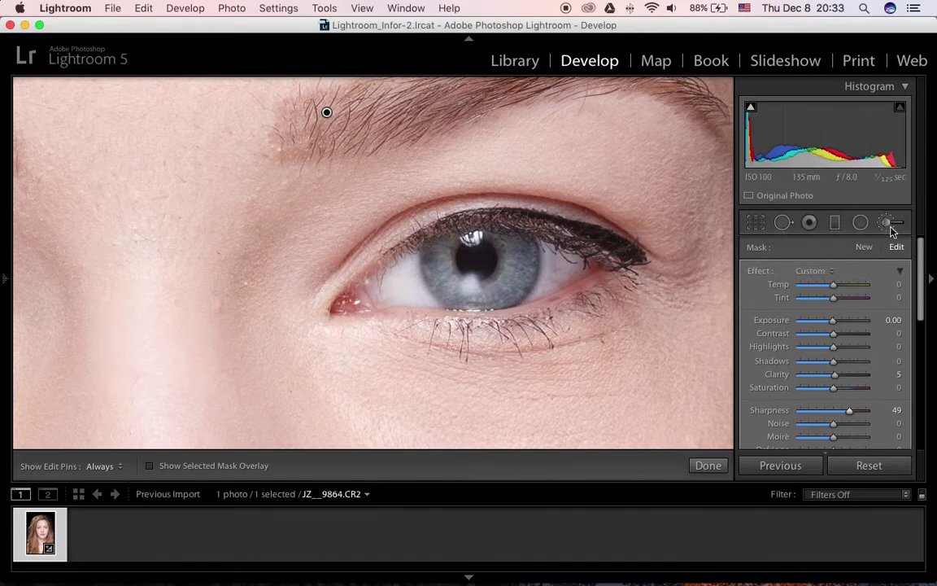
left_click(866, 249)
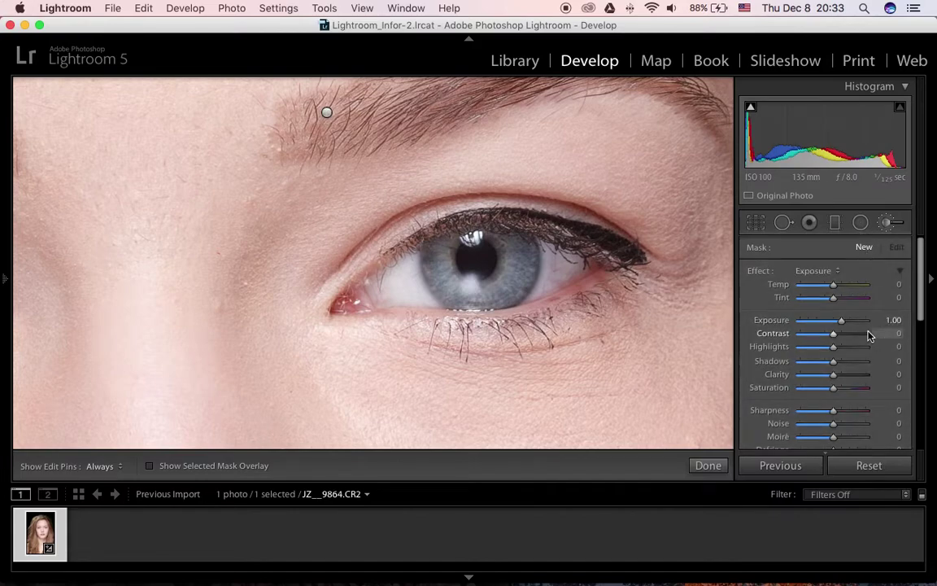
left_click_drag(842, 324, 833, 324)
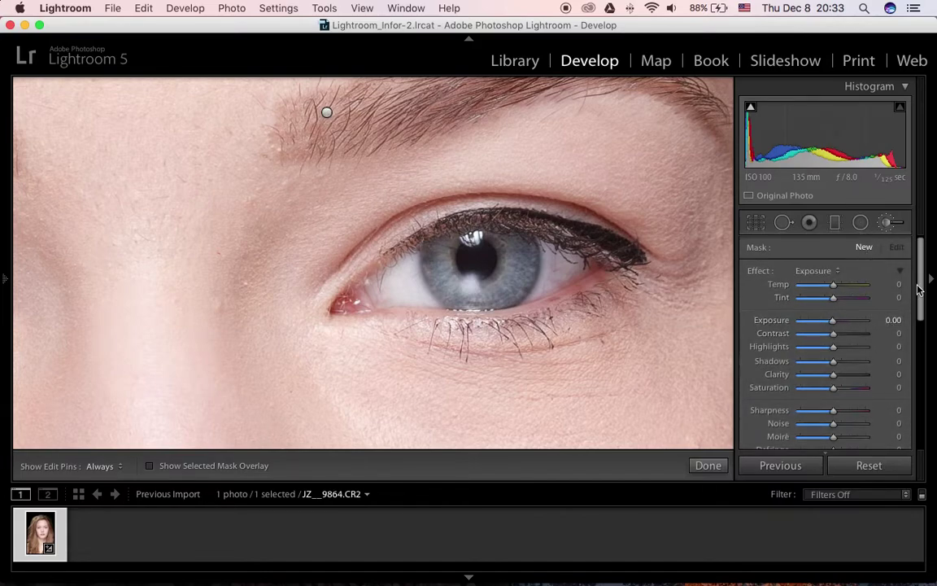
left_click_drag(919, 284, 920, 288)
left_click(150, 466)
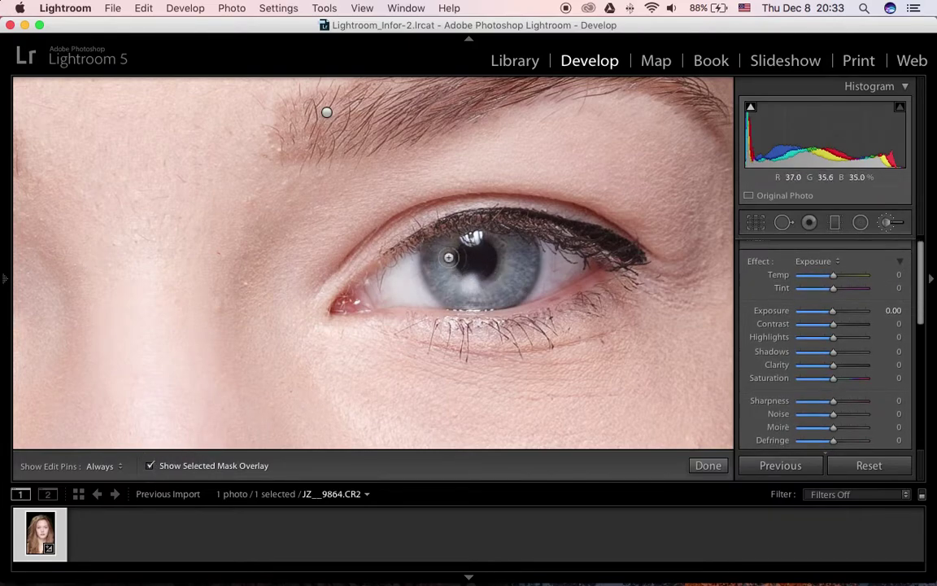
Step: Paint the new mask over the irises of both eyes
key("h")
mouse_move(446, 252)
left_mouse_down()
mouse_move(451, 277)
mouse_move(469, 283)
mouse_move(484, 274)
mouse_move(473, 252)
mouse_move(462, 260)
mouse_move(468, 278)
mouse_move(489, 283)
mouse_move(506, 272)
mouse_move(493, 243)
mouse_move(508, 243)
mouse_move(523, 256)
mouse_move(521, 274)
mouse_move(505, 297)
mouse_move(482, 299)
mouse_move(449, 290)
mouse_move(431, 253)
left_mouse_up()
key("h")
left_click_drag(303, 270, 527, 246)
key("h")
mouse_move(387, 261)
left_mouse_down()
mouse_move(342, 257)
mouse_move(350, 276)
mouse_move(390, 288)
mouse_move(406, 279)
mouse_move(389, 257)
mouse_move(355, 257)
mouse_move(346, 267)
mouse_move(351, 280)
mouse_move(377, 301)
mouse_move(414, 294)
mouse_move(430, 256)
mouse_move(346, 250)
mouse_move(348, 280)
mouse_move(362, 291)
mouse_move(398, 300)
mouse_move(425, 259)
left_mouse_up()
key("h")
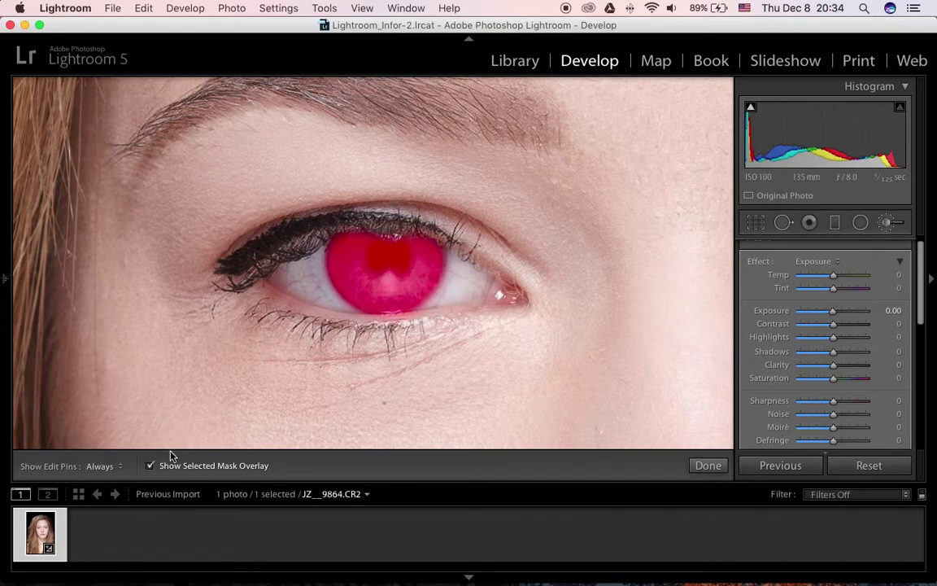
Step: Hide the mask overlay and cool the irises by setting the mask's Temp to -36
left_click(150, 466)
mouse_move(660, 290)
left_mouse_down()
mouse_move(519, 293)
mouse_move(527, 272)
mouse_move(462, 272)
mouse_move(560, 279)
mouse_move(577, 271)
mouse_move(323, 271)
left_mouse_up()
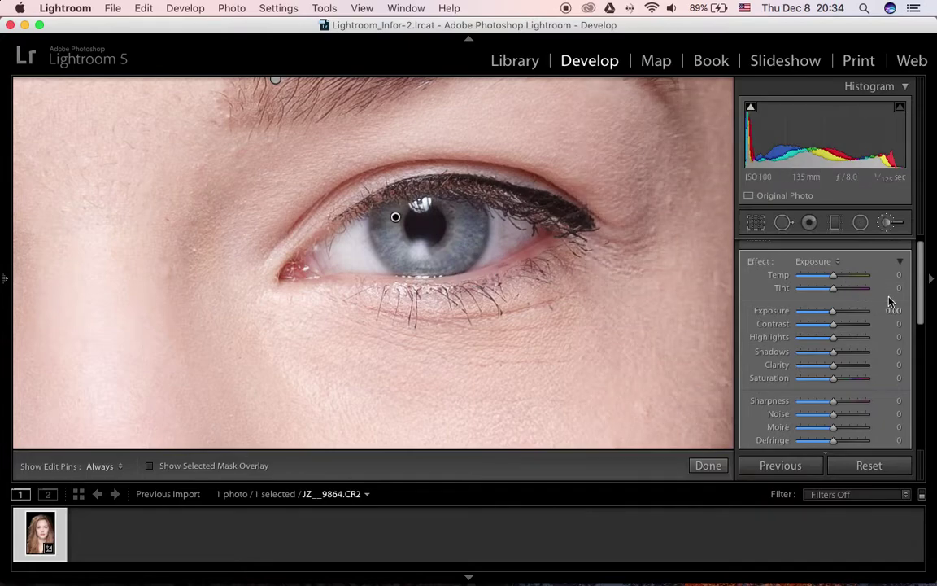
scroll(863, 279, "up", 1)
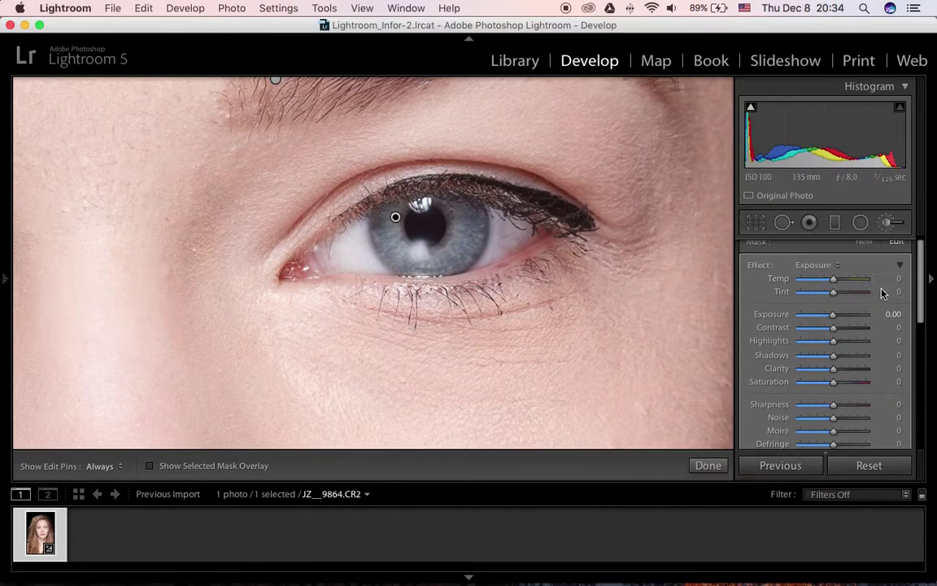
left_click_drag(921, 281, 920, 266)
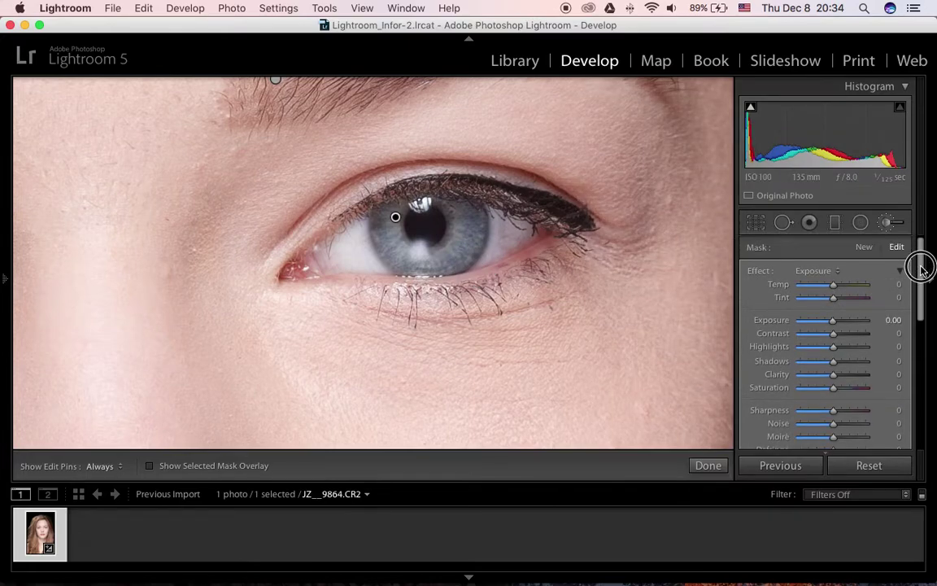
left_click(834, 289)
mouse_move(834, 288)
left_mouse_down()
mouse_move(772, 281)
mouse_move(846, 285)
mouse_move(820, 285)
left_mouse_up()
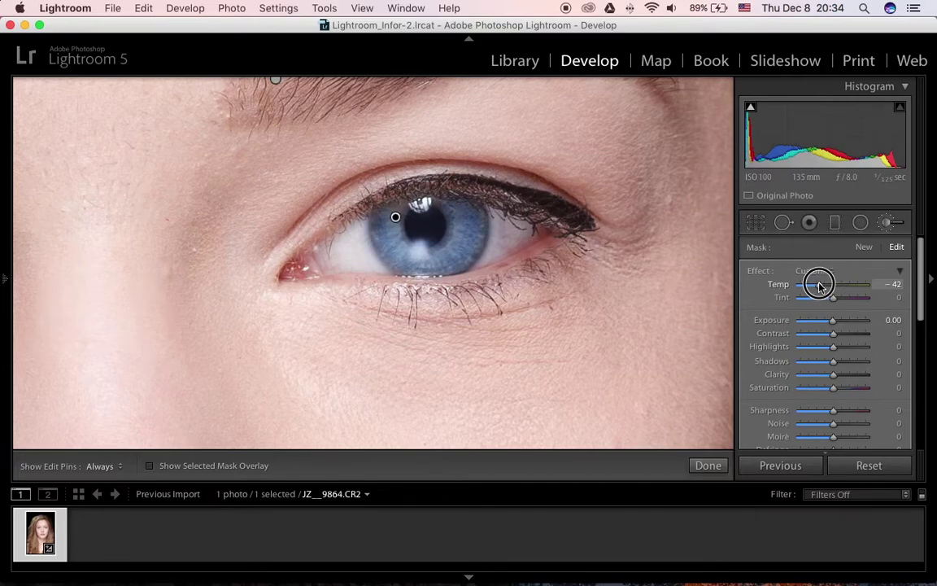
left_click_drag(819, 285, 822, 285)
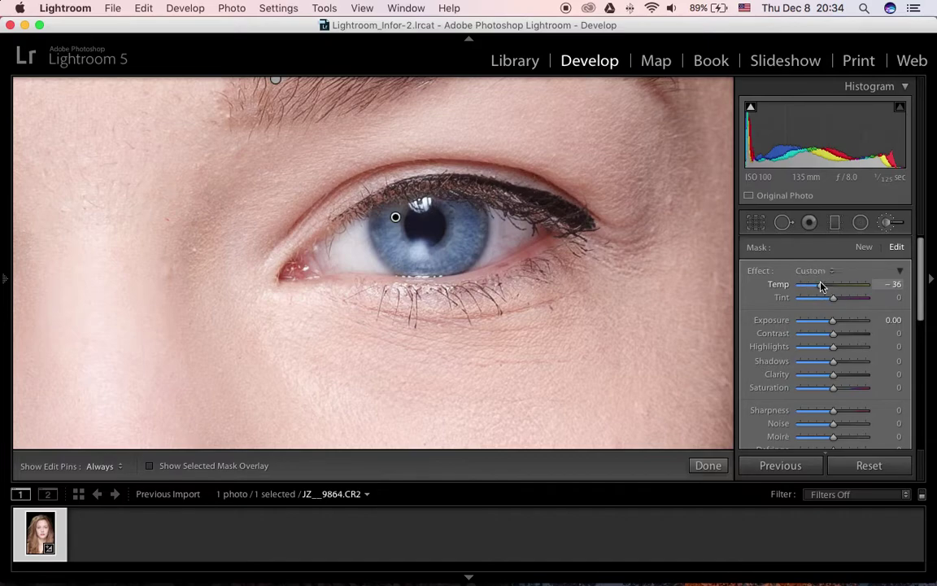
Step: Compare both eyes up close and on the whole face, and refine the iris mask's Temp to -31
left_click_drag(394, 217, 450, 310)
left_click_drag(66, 307, 348, 293)
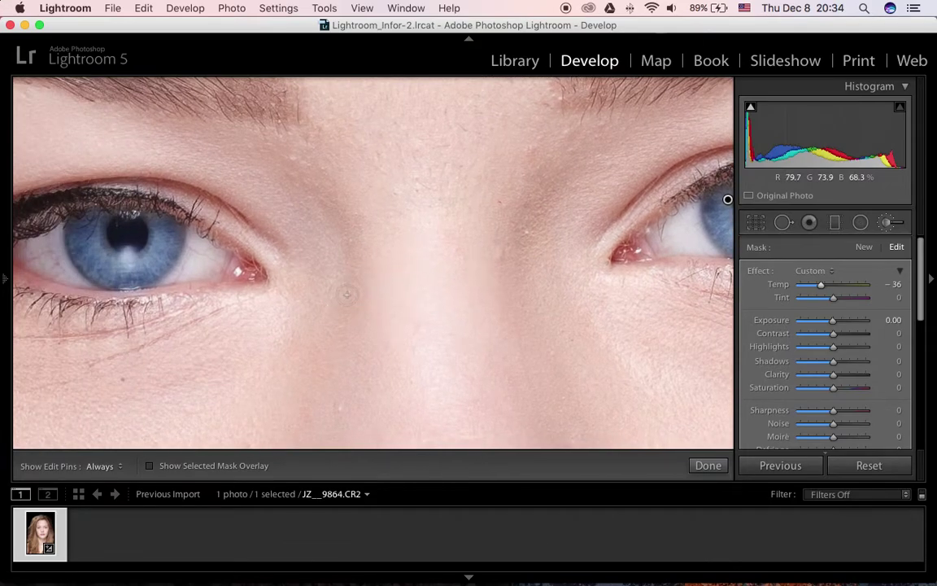
key("z")
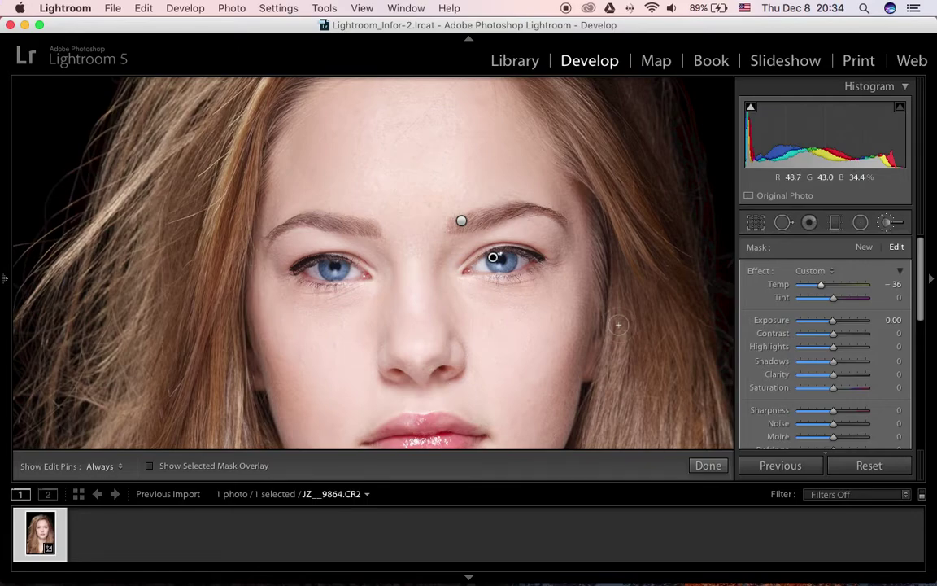
left_click(821, 288)
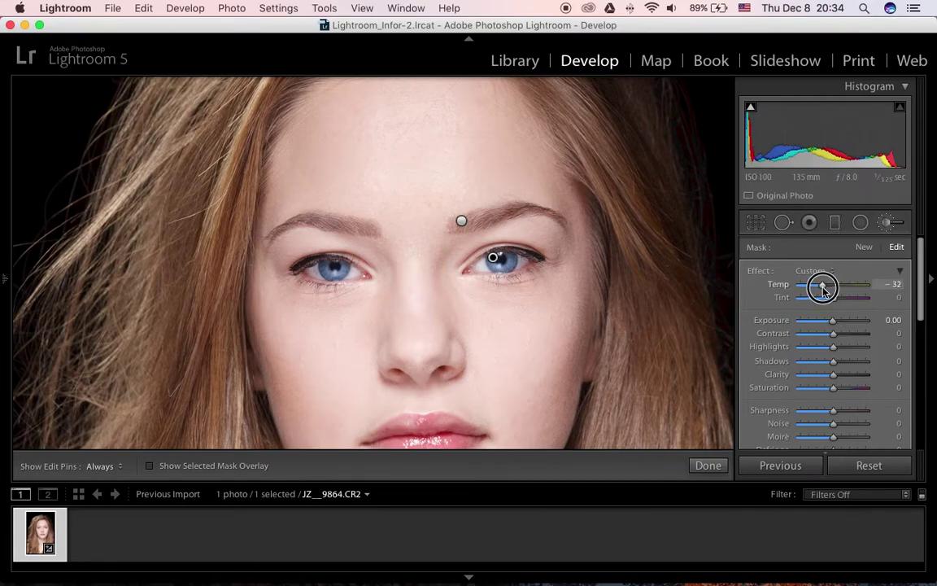
left_click_drag(823, 291, 822, 290)
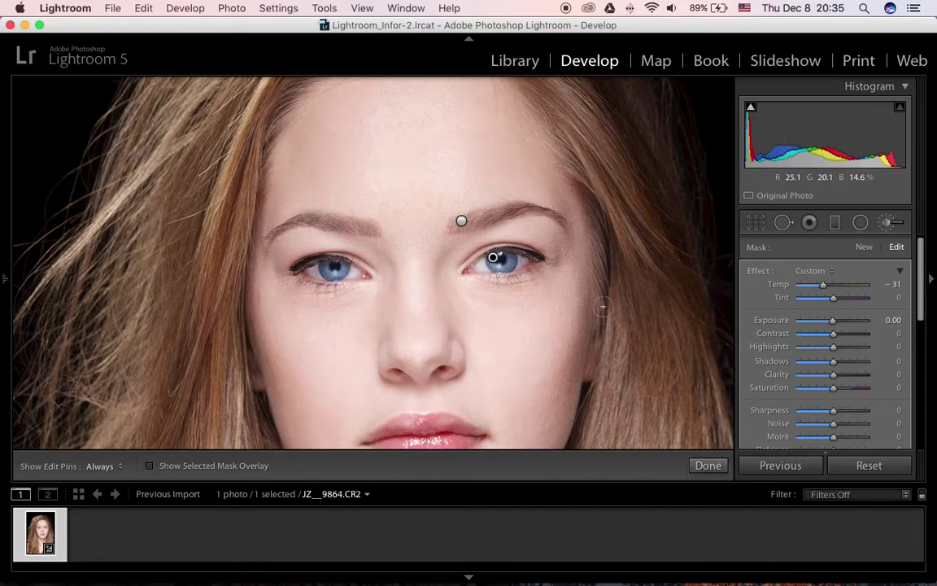
Step: Bring the model's lips into close view and start a new Adjustment Brush mask for them
left_click_drag(584, 344, 581, 246)
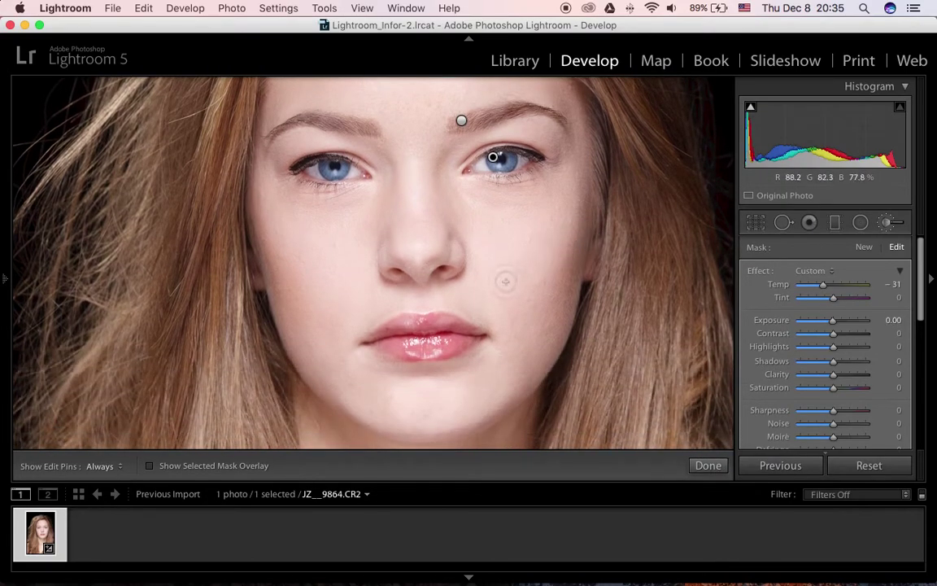
left_click_drag(521, 328, 521, 275)
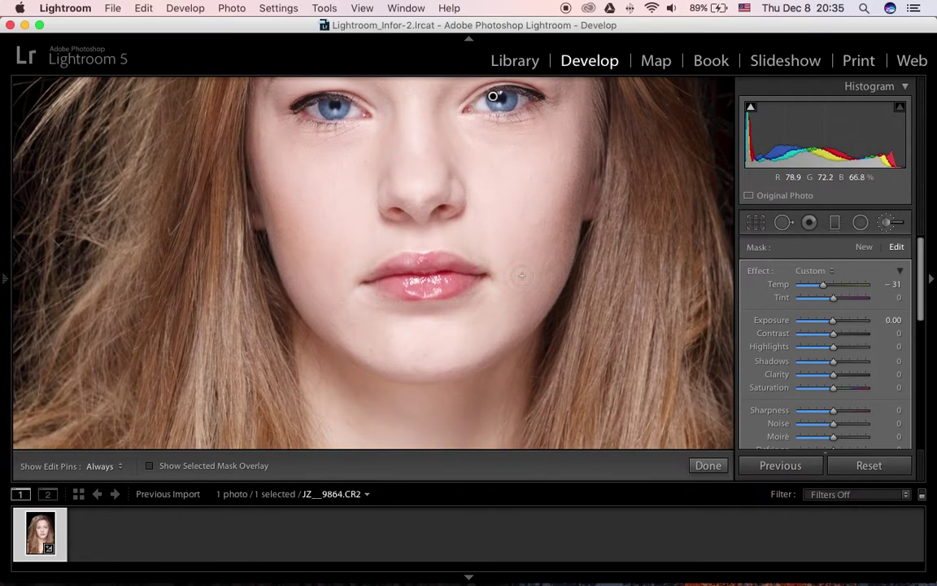
key("super+minus")
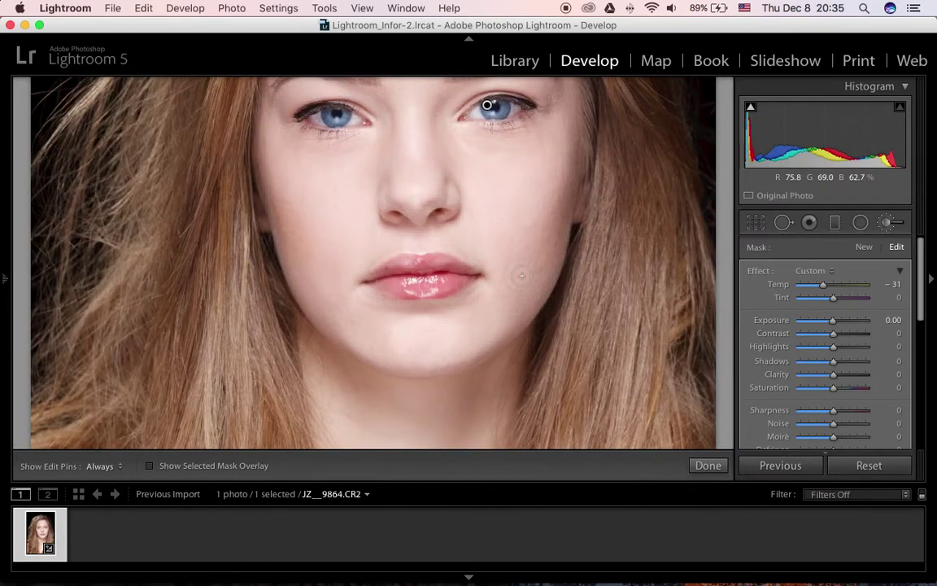
left_click(427, 276)
left_click_drag(362, 270, 469, 234)
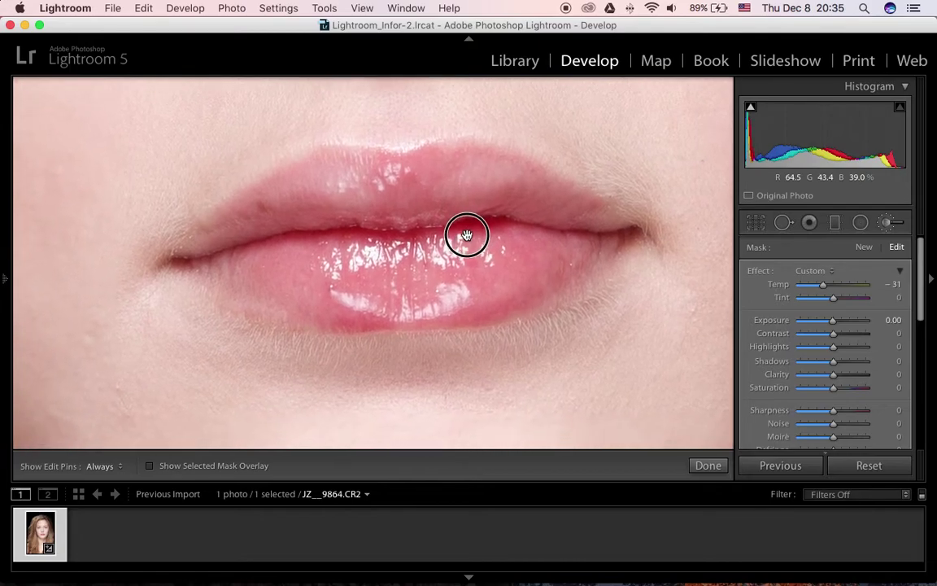
left_click(863, 248)
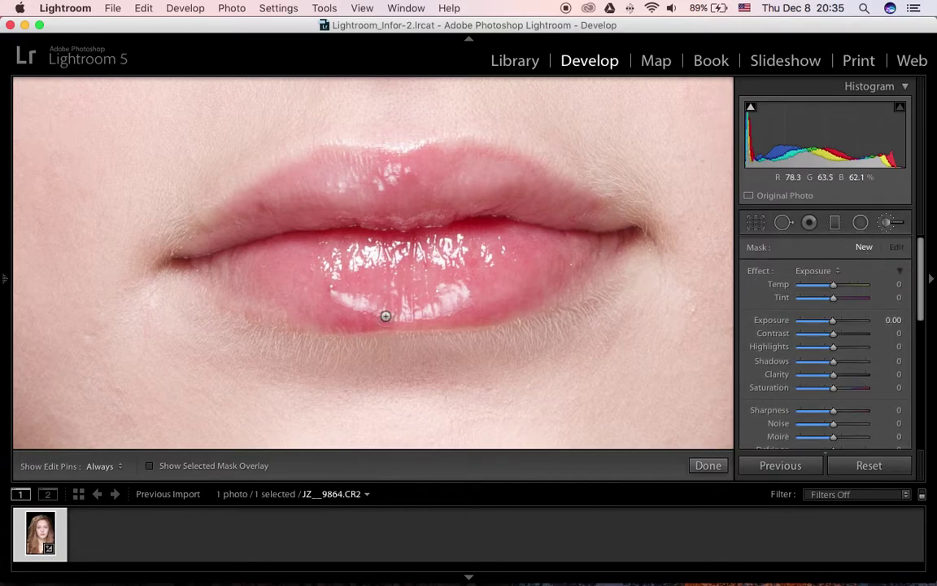
Step: Show the mask overlay and paint the new mask over the upper and lower lips
left_click(149, 466)
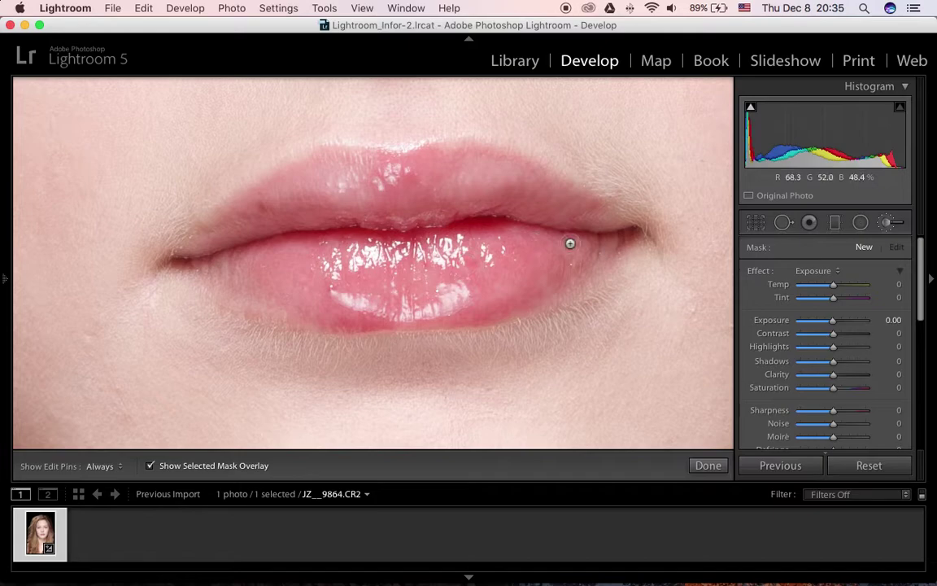
key("h")
mouse_move(602, 226)
left_mouse_down()
mouse_move(530, 190)
mouse_move(592, 216)
mouse_move(580, 205)
mouse_move(468, 164)
mouse_move(337, 171)
left_mouse_up()
key("h")
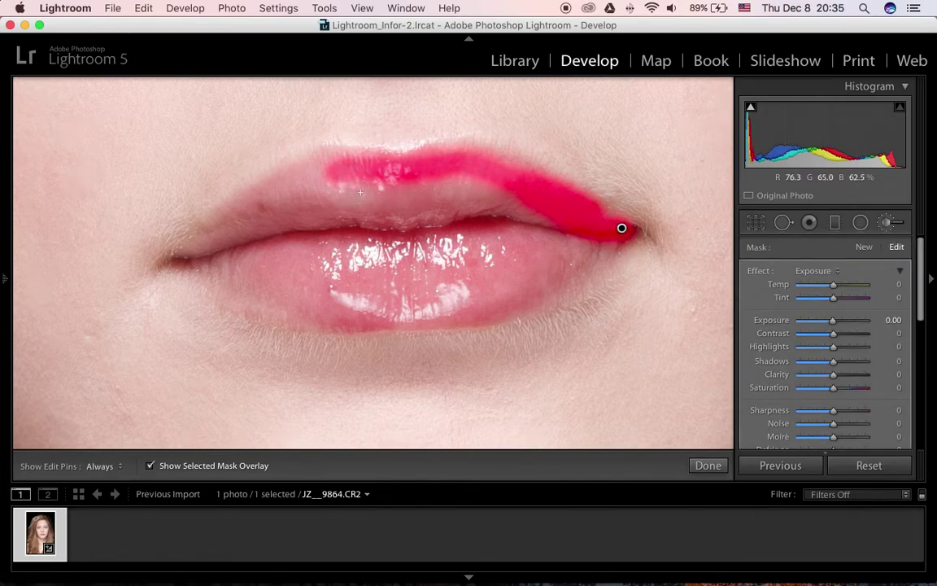
key("h")
scroll(375, 196, "up", 5)
mouse_move(260, 183)
left_mouse_down()
mouse_move(335, 179)
mouse_move(183, 256)
mouse_move(251, 221)
mouse_move(260, 206)
mouse_move(225, 226)
mouse_move(380, 229)
mouse_move(420, 216)
mouse_move(389, 217)
mouse_move(406, 201)
mouse_move(494, 207)
mouse_move(435, 187)
mouse_move(477, 186)
mouse_move(539, 209)
mouse_move(508, 209)
mouse_move(573, 227)
mouse_move(453, 166)
mouse_move(412, 230)
mouse_move(342, 242)
mouse_move(464, 255)
mouse_move(521, 249)
mouse_move(448, 267)
mouse_move(463, 244)
mouse_move(507, 233)
mouse_move(569, 239)
mouse_move(501, 264)
mouse_move(558, 260)
mouse_move(599, 242)
mouse_move(500, 296)
mouse_move(455, 306)
mouse_move(492, 304)
mouse_move(577, 262)
mouse_move(392, 310)
mouse_move(267, 298)
mouse_move(201, 261)
mouse_move(346, 282)
mouse_move(261, 255)
mouse_move(405, 267)
mouse_move(341, 271)
mouse_move(436, 287)
mouse_move(339, 286)
mouse_move(407, 300)
mouse_move(484, 293)
mouse_move(560, 234)
left_mouse_up()
key("h")
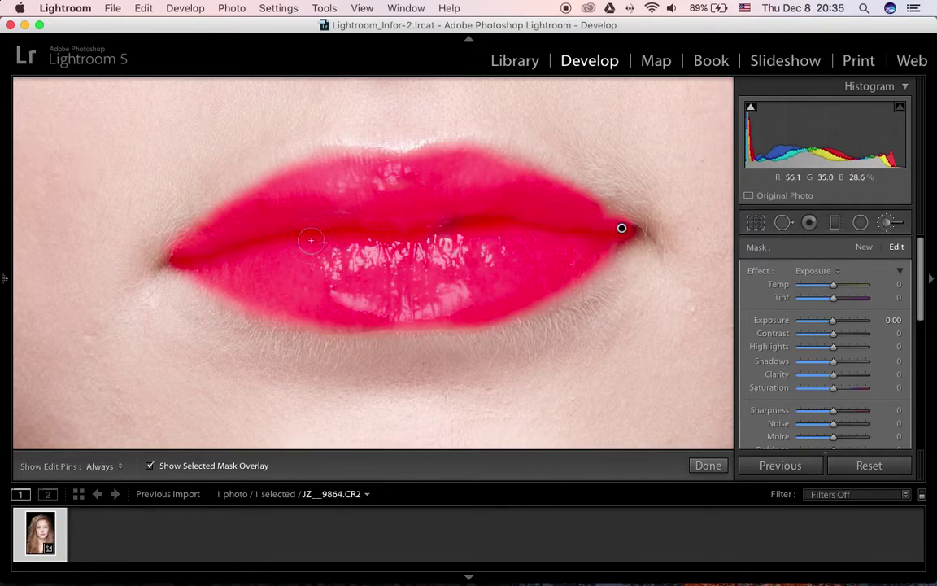
Step: Hide the mask overlay and intensify the lip colour with Tint 63 and Saturation 47
left_click(151, 467)
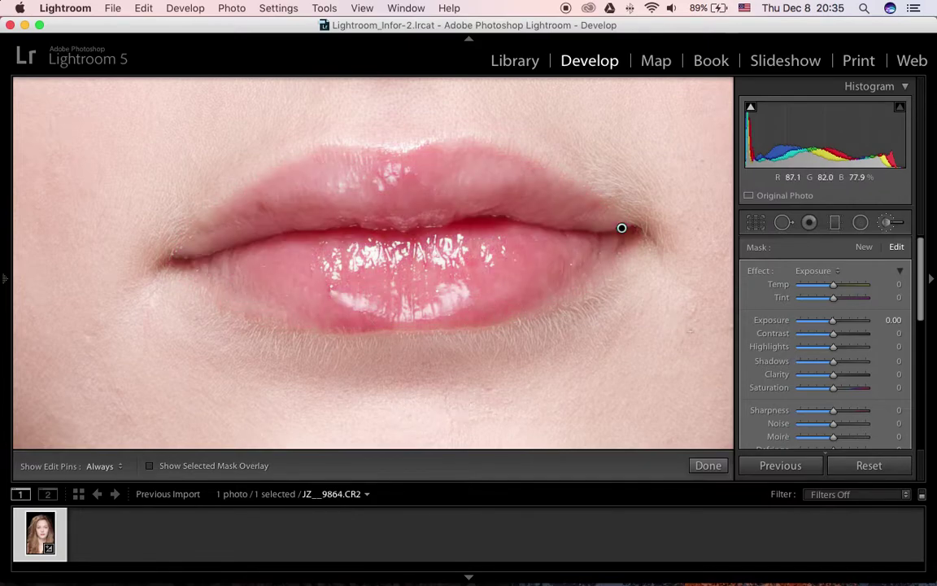
scroll(923, 297, "down", 1)
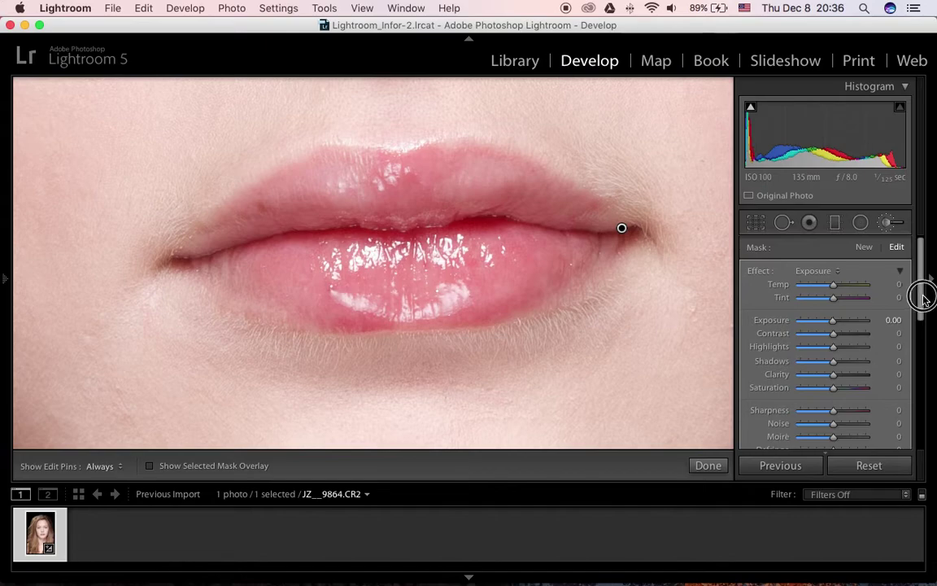
mouse_move(834, 298)
left_mouse_down()
mouse_move(871, 299)
mouse_move(847, 297)
left_mouse_up()
left_click_drag(920, 291, 921, 305)
left_click_drag(834, 345, 856, 344)
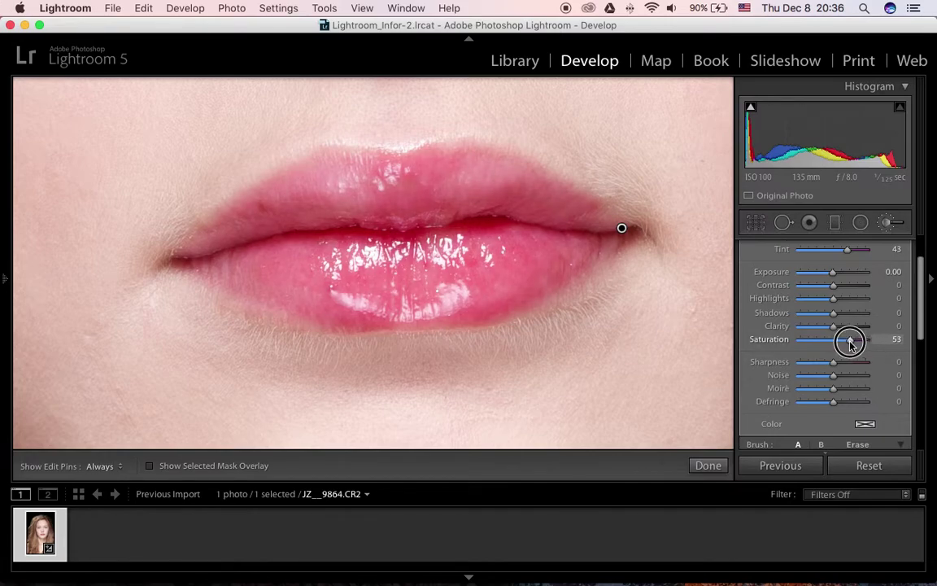
mouse_move(920, 306)
left_mouse_down()
mouse_move(920, 320)
mouse_move(921, 286)
left_mouse_up()
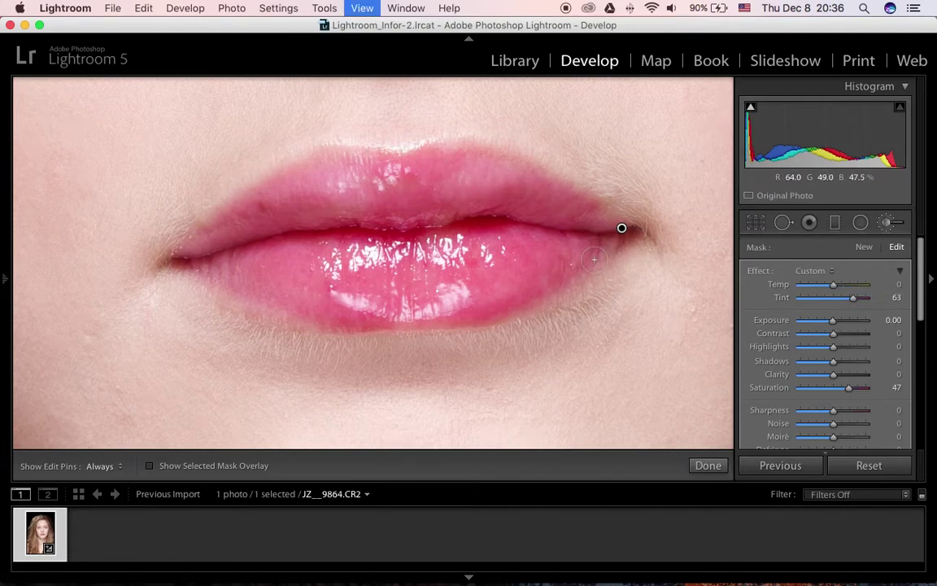
Step: Finish the lip brushing and compare the whole face side by side before and after the retouching
key("z")
left_click_drag(581, 200, 539, 293)
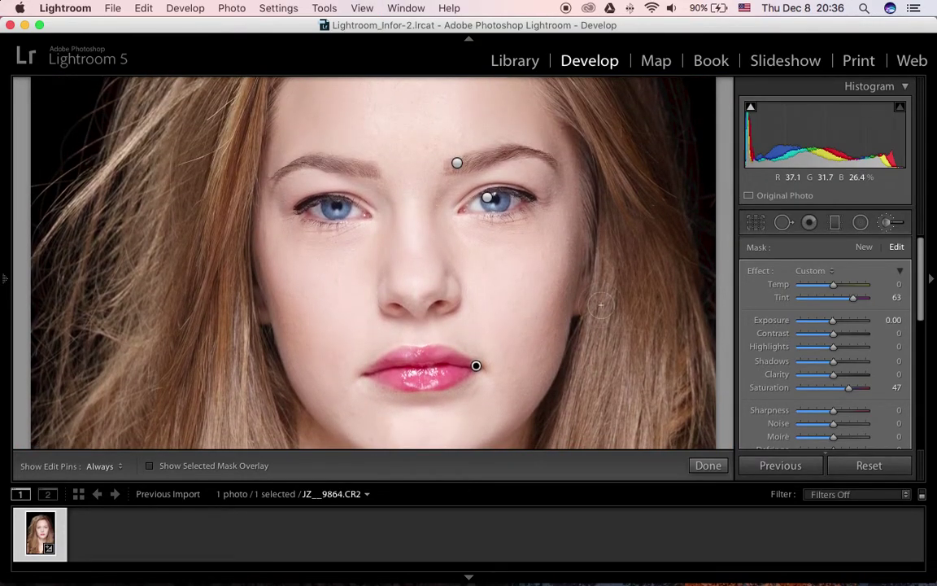
left_click(708, 467)
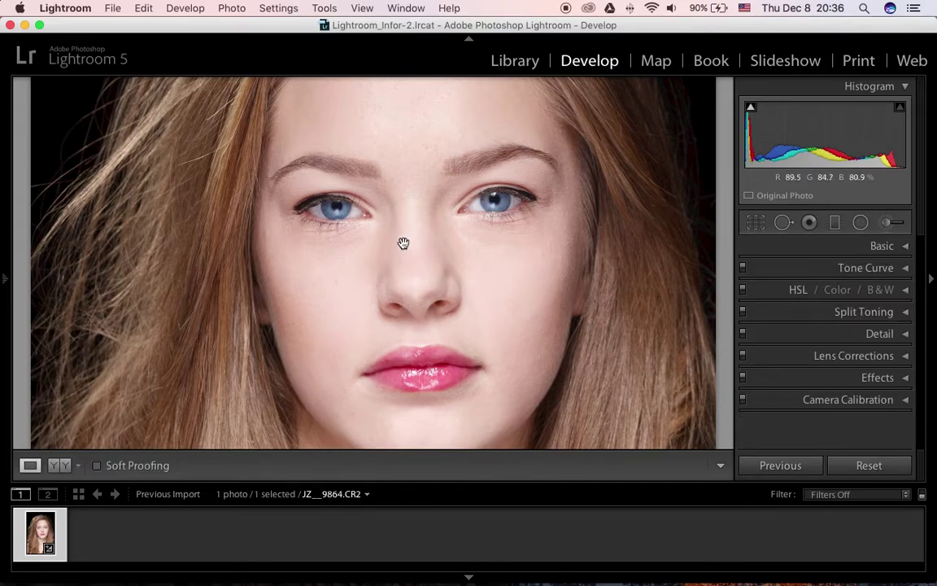
left_click_drag(406, 217, 415, 259)
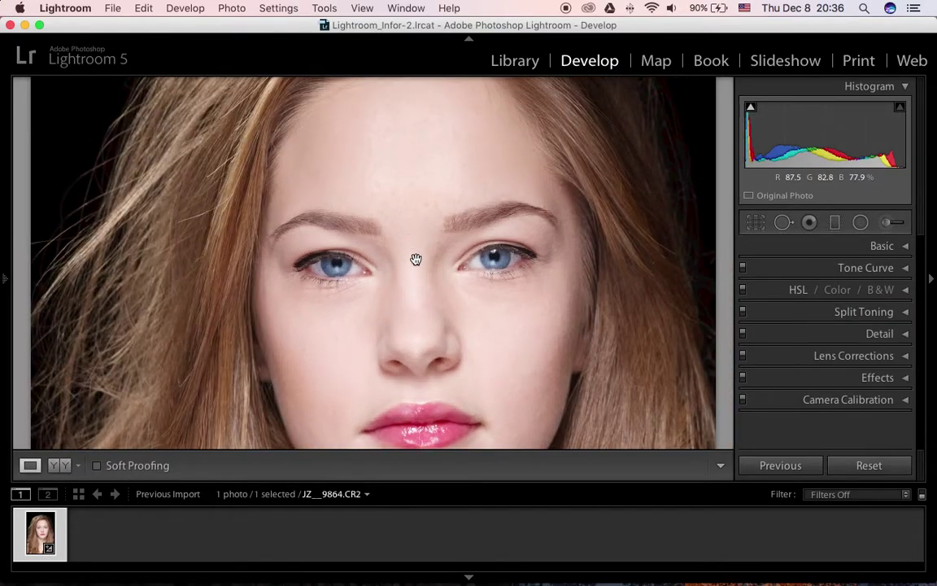
left_click_drag(438, 292, 435, 226)
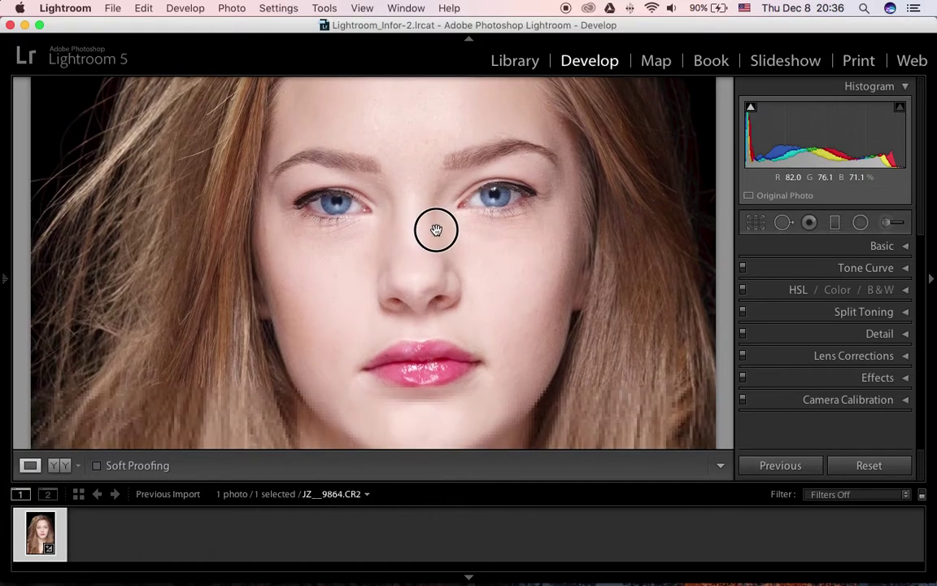
left_click(59, 465)
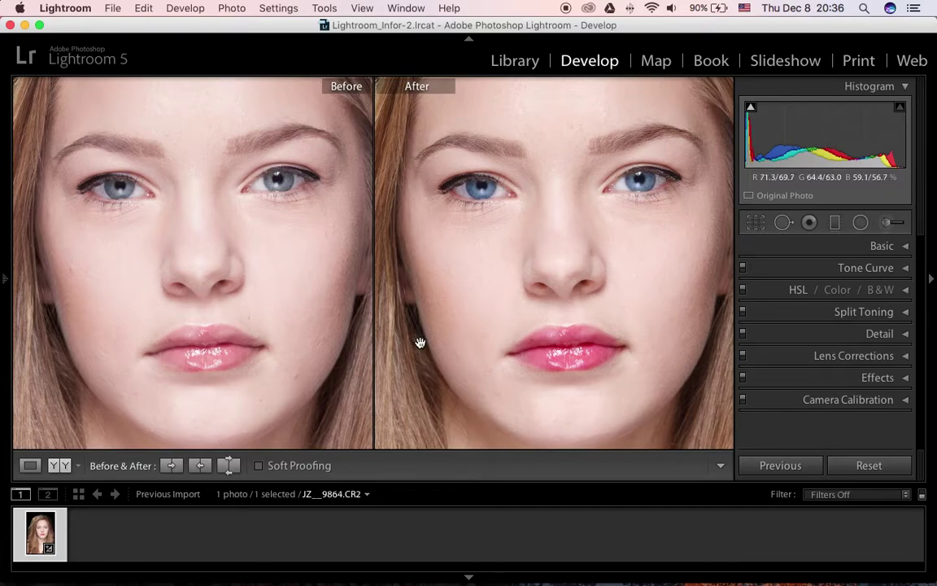
left_click(29, 467)
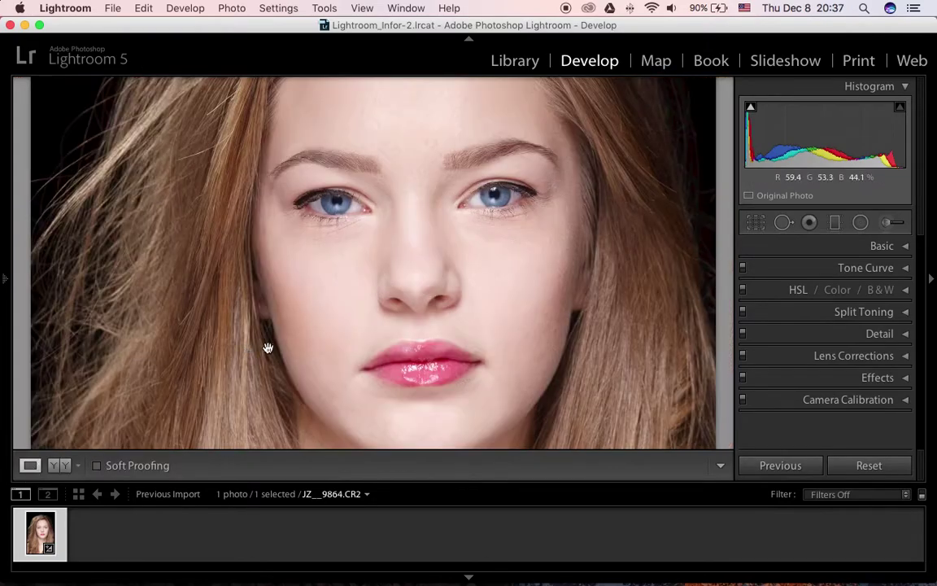
left_click_drag(445, 188, 465, 308)
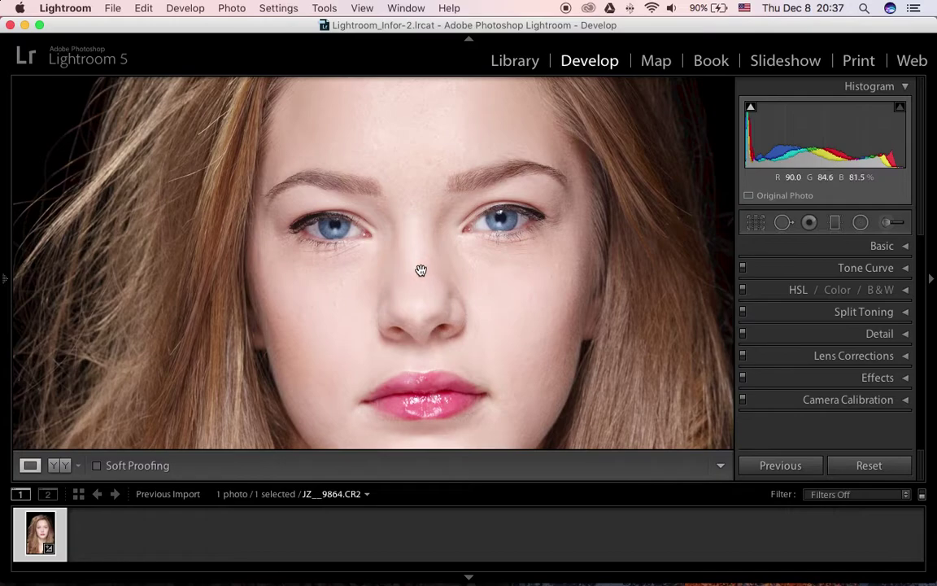
left_click(422, 272)
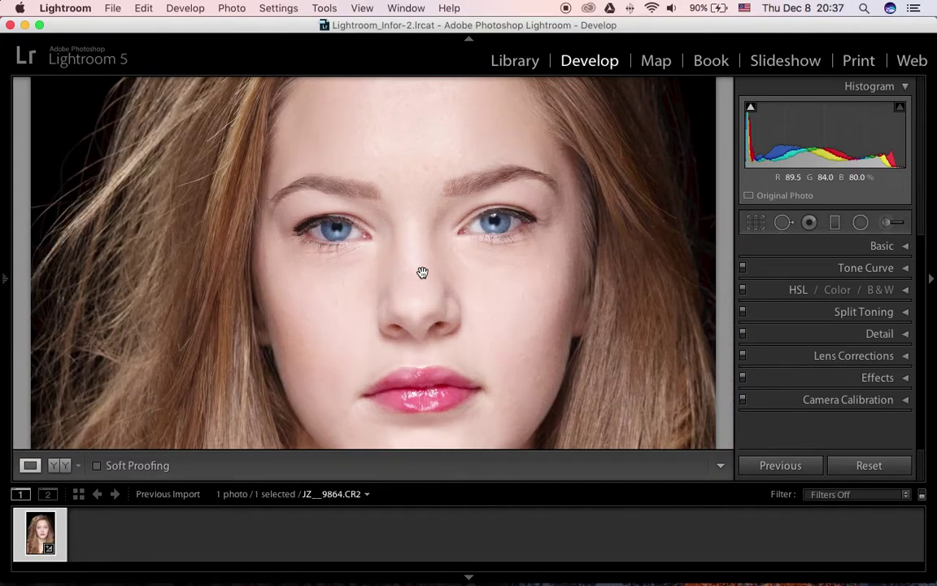
Step: Start a new Adjustment Brush mask for the skin with its overlay shown, and paint it across the forehead
key("z")
left_click(425, 341)
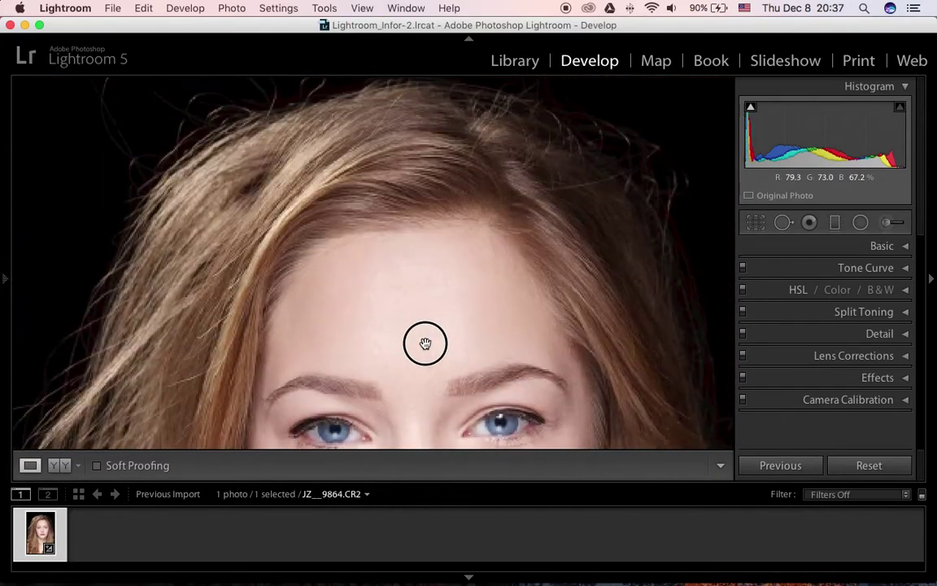
left_click_drag(425, 363, 540, 195)
left_click(487, 192)
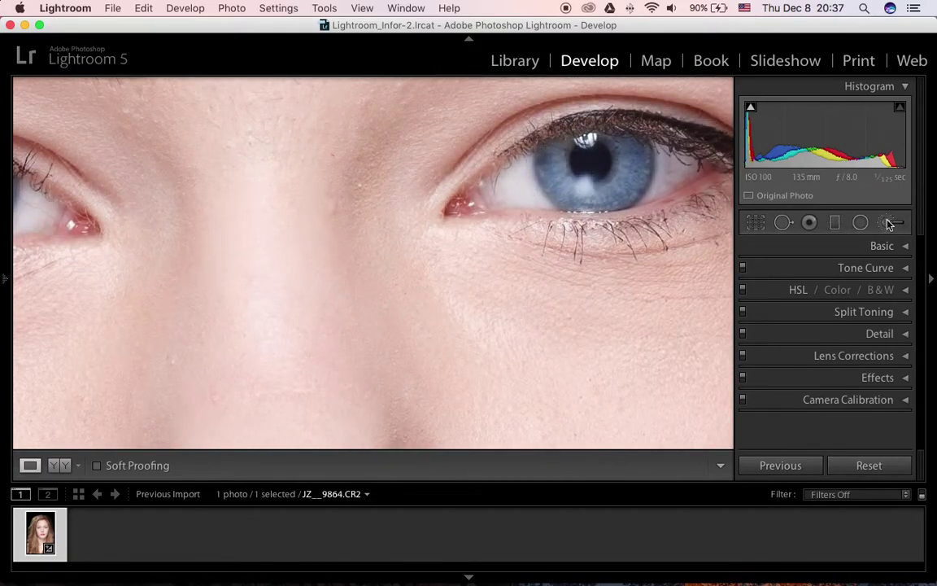
left_click(888, 224)
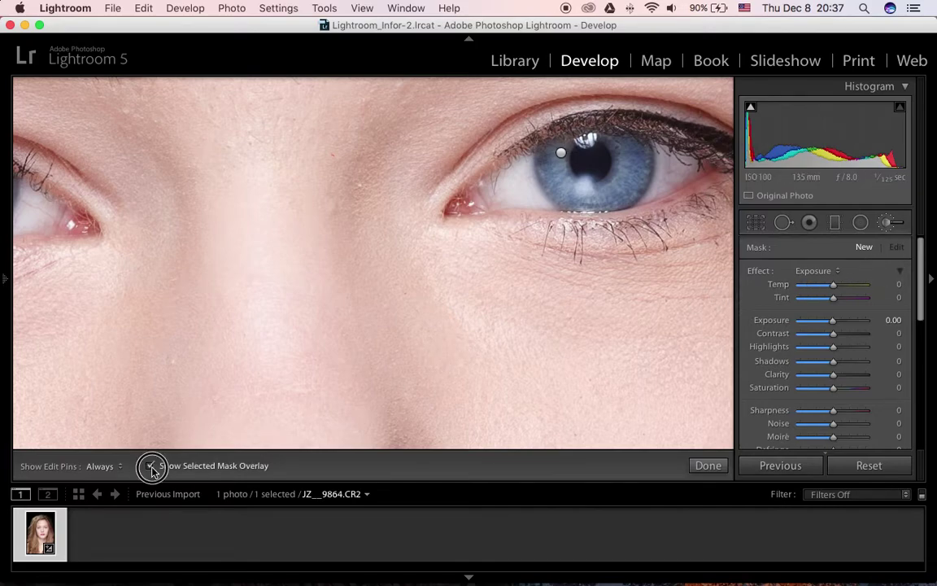
left_click_drag(259, 180, 443, 386)
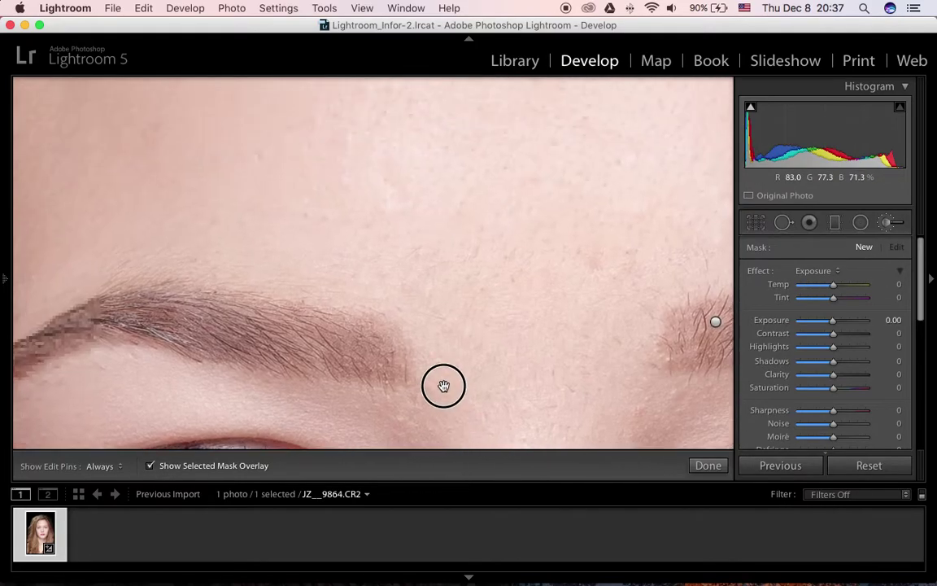
key("z")
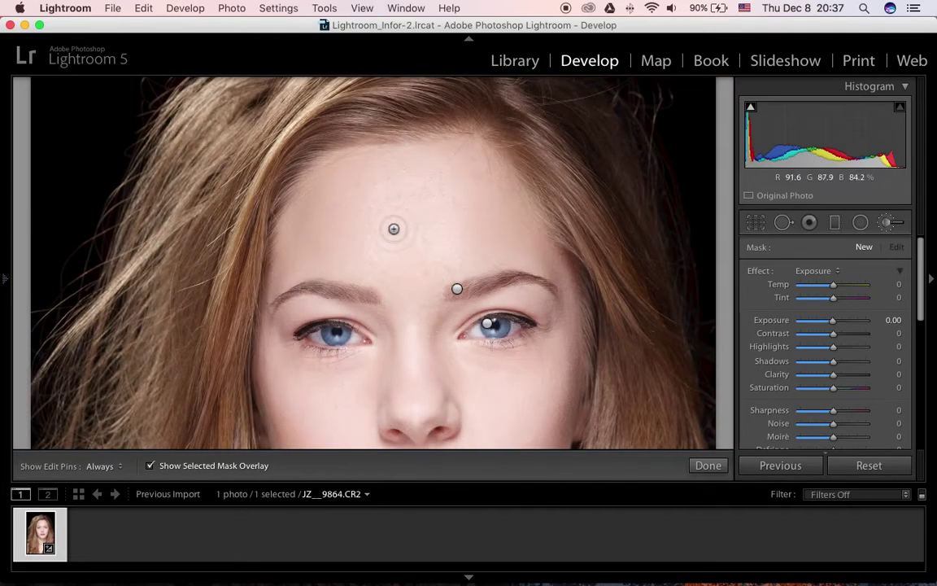
key("h")
mouse_move(415, 208)
left_mouse_down()
mouse_move(391, 186)
mouse_move(327, 197)
mouse_move(279, 274)
mouse_move(339, 265)
mouse_move(412, 281)
mouse_move(405, 252)
mouse_move(330, 227)
mouse_move(344, 243)
mouse_move(386, 249)
mouse_move(370, 175)
mouse_move(343, 176)
mouse_move(354, 167)
mouse_move(458, 155)
mouse_move(504, 220)
mouse_move(413, 170)
mouse_move(441, 199)
mouse_move(426, 215)
mouse_move(397, 219)
mouse_move(457, 228)
mouse_move(420, 252)
mouse_move(486, 224)
mouse_move(432, 178)
mouse_move(316, 246)
mouse_move(454, 200)
mouse_move(457, 164)
mouse_move(473, 163)
mouse_move(523, 232)
mouse_move(486, 234)
mouse_move(430, 265)
mouse_move(529, 238)
mouse_move(495, 189)
mouse_move(499, 255)
left_mouse_up()
key("h")
Step: Extend the skin mask up close along the model's left eyebrow and down over the left temple
key("z")
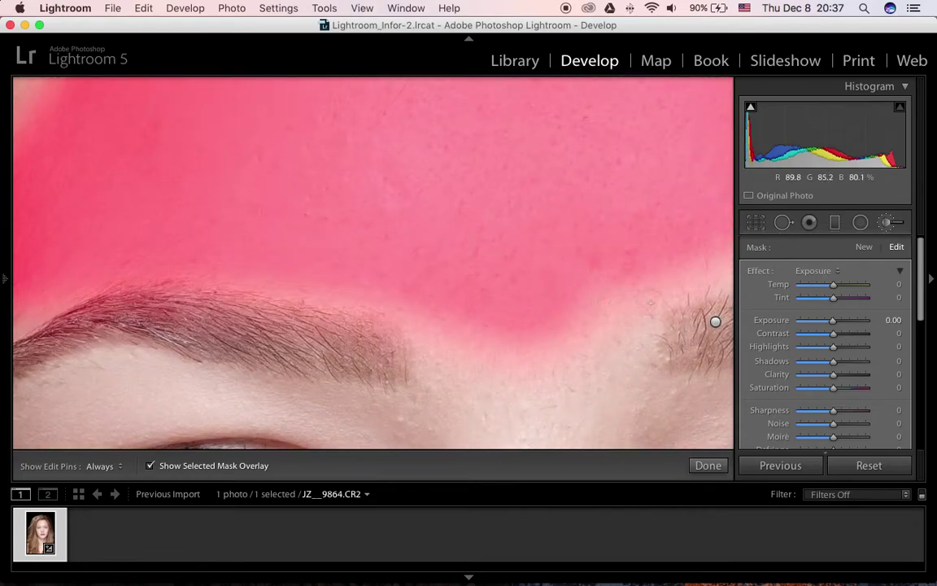
left_click_drag(646, 291, 255, 266)
left_click_drag(405, 198, 290, 280)
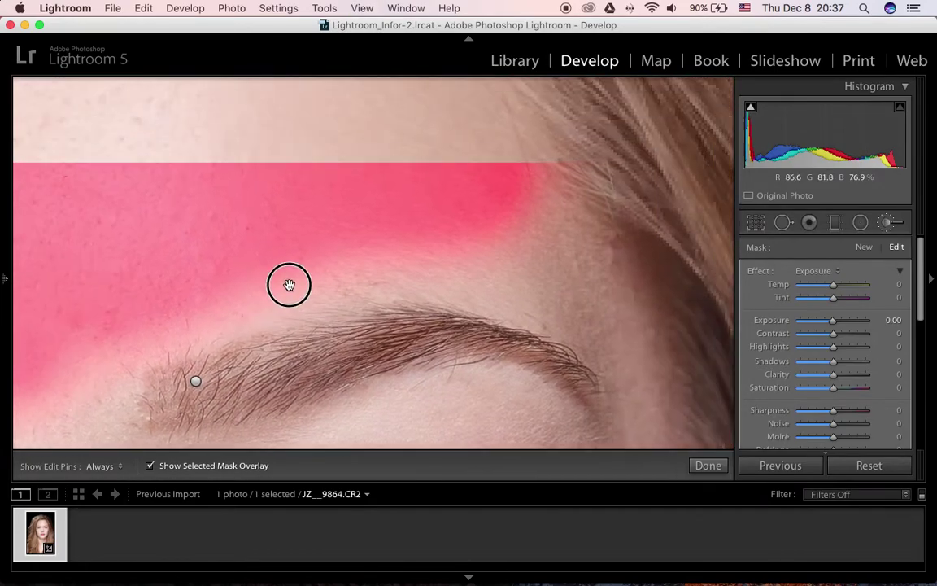
mouse_move(511, 214)
left_mouse_down()
mouse_move(537, 217)
mouse_move(329, 231)
mouse_move(476, 252)
mouse_move(387, 256)
mouse_move(462, 241)
mouse_move(550, 266)
mouse_move(544, 299)
mouse_move(579, 278)
left_mouse_up()
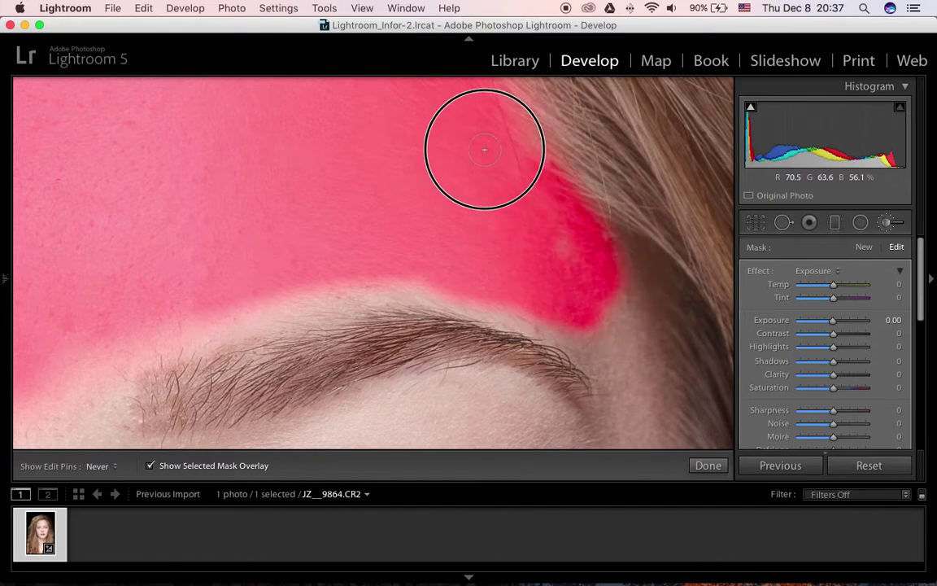
key("h")
scroll(604, 260, "down", 5)
key("h")
mouse_move(582, 172)
left_mouse_down()
mouse_move(593, 193)
mouse_move(624, 294)
mouse_move(604, 362)
left_mouse_up()
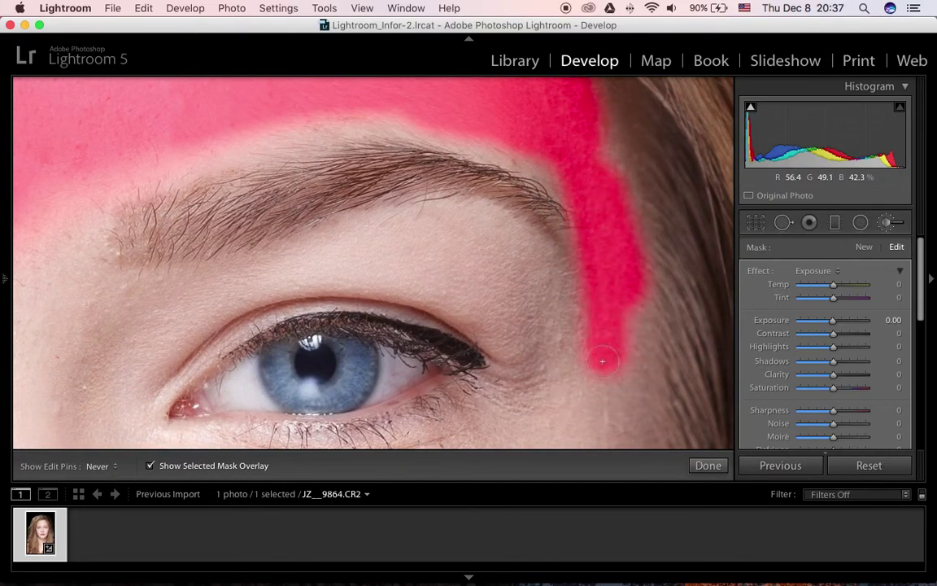
Step: Paint the skin mask over the model's left upper eyelid and around beneath the eye, leaving the eye itself uncovered
key("h")
scroll(603, 362, "down", 5)
key("h")
mouse_move(623, 246)
left_mouse_down()
mouse_move(574, 243)
mouse_move(565, 188)
mouse_move(541, 160)
mouse_move(504, 156)
mouse_move(561, 164)
mouse_move(609, 206)
mouse_move(511, 147)
mouse_move(431, 149)
mouse_move(254, 180)
mouse_move(107, 175)
mouse_move(93, 184)
mouse_move(142, 216)
mouse_move(196, 217)
mouse_move(181, 234)
mouse_move(218, 230)
mouse_move(159, 304)
mouse_move(195, 258)
mouse_move(259, 219)
mouse_move(429, 191)
mouse_move(479, 196)
mouse_move(521, 215)
mouse_move(592, 288)
mouse_move(574, 221)
mouse_move(485, 176)
left_mouse_up()
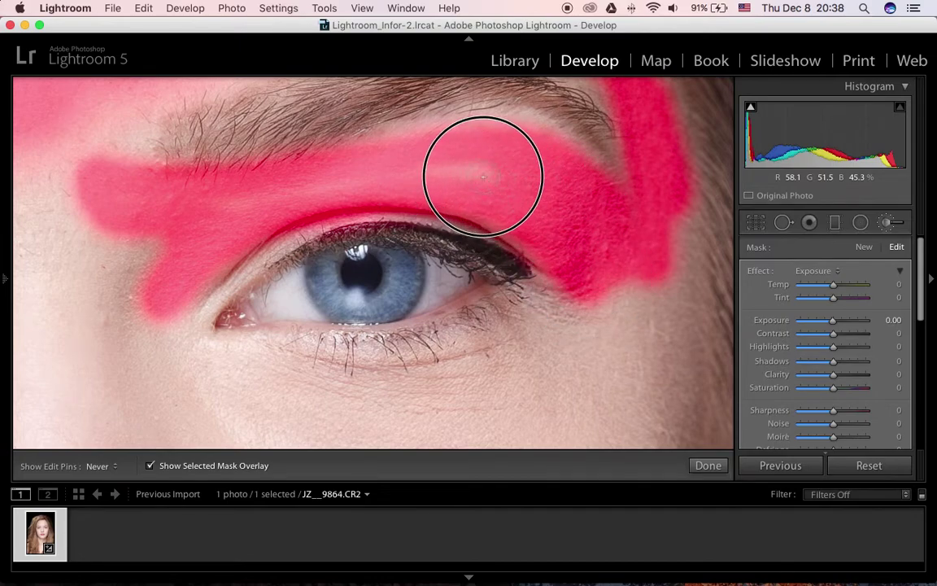
scroll(486, 172, "down", 5)
left_click_drag(609, 338, 655, 279)
mouse_move(111, 266)
left_mouse_down()
mouse_move(278, 243)
mouse_move(312, 192)
mouse_move(330, 305)
mouse_move(330, 285)
mouse_move(411, 280)
mouse_move(539, 303)
mouse_move(360, 283)
mouse_move(565, 308)
mouse_move(622, 296)
mouse_move(437, 345)
left_mouse_up()
key("h")
mouse_move(495, 310)
left_mouse_down()
mouse_move(523, 299)
mouse_move(598, 235)
mouse_move(604, 247)
mouse_move(564, 315)
left_mouse_up()
key("h")
Step: Extend the skin mask over the model's upper left cheek and down the bridge of the nose
key("z")
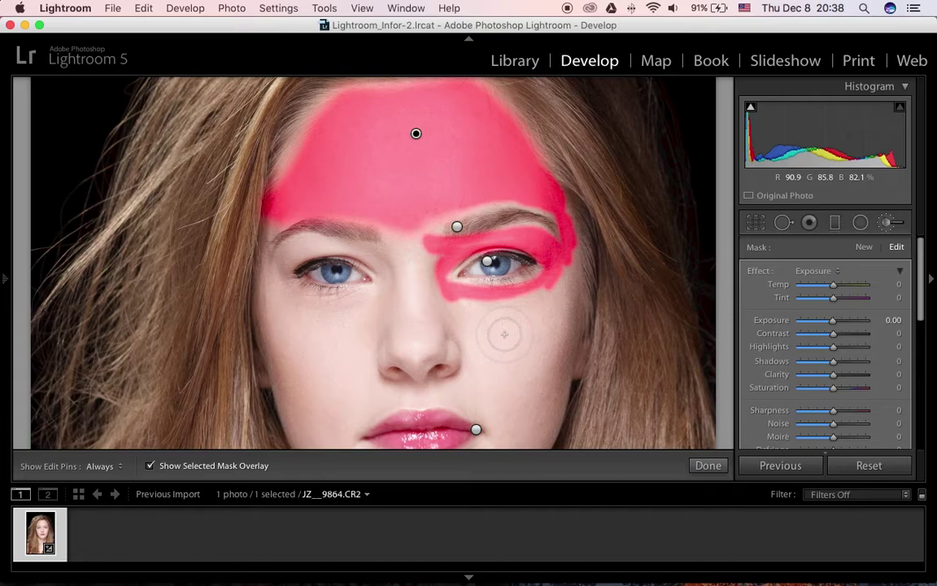
key("h")
mouse_move(457, 310)
left_mouse_down()
mouse_move(520, 315)
mouse_move(451, 303)
mouse_move(534, 307)
mouse_move(551, 298)
mouse_move(525, 297)
left_mouse_up()
mouse_move(461, 306)
left_mouse_down()
mouse_move(491, 313)
mouse_move(568, 303)
mouse_move(569, 244)
mouse_move(561, 336)
mouse_move(537, 385)
mouse_move(544, 327)
mouse_move(528, 348)
mouse_move(523, 338)
mouse_move(477, 338)
left_mouse_up()
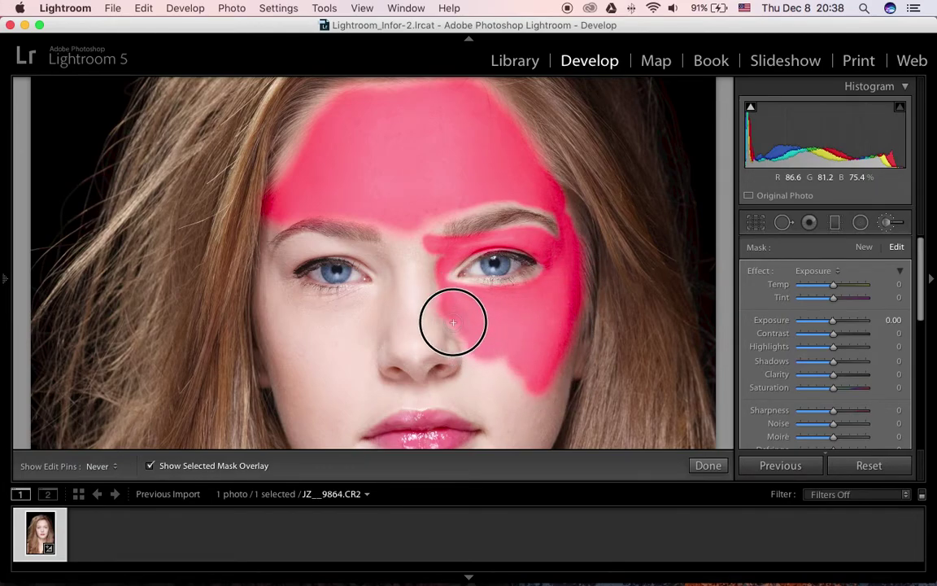
key("h")
left_click_drag(416, 236, 416, 348)
left_click_drag(414, 298, 408, 254)
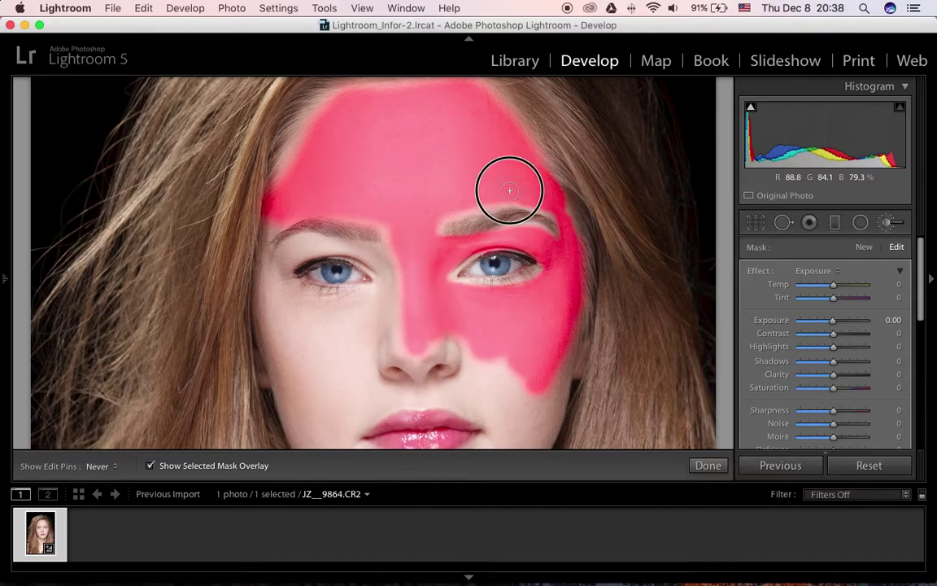
Step: Cover the lower left cheek, the whole right cheek and the chin with the skin mask
scroll(407, 325, "down", 5)
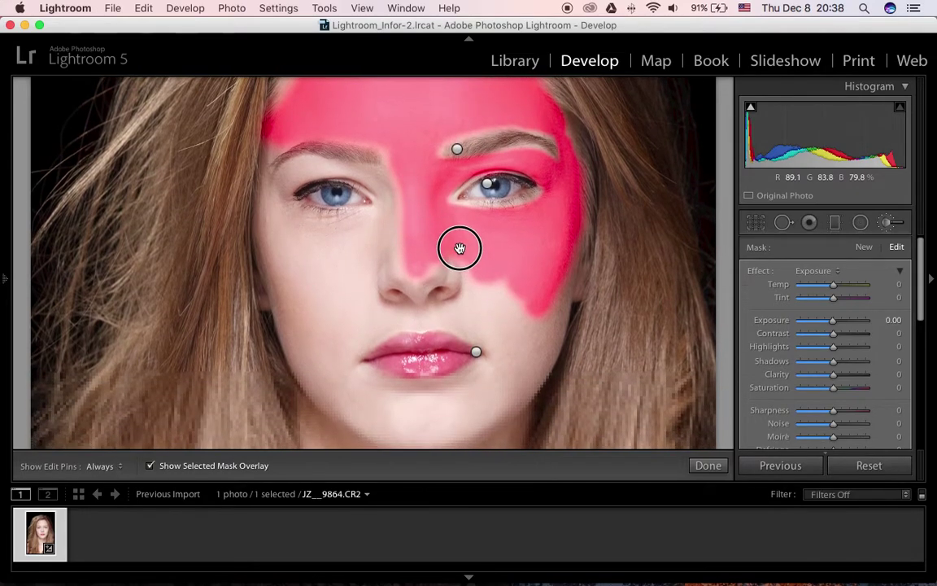
mouse_move(463, 252)
left_mouse_down()
mouse_move(479, 246)
mouse_move(504, 261)
mouse_move(508, 224)
mouse_move(551, 264)
mouse_move(523, 330)
mouse_move(518, 307)
left_mouse_up()
mouse_move(508, 272)
left_mouse_down()
mouse_move(502, 338)
mouse_move(536, 296)
left_mouse_up()
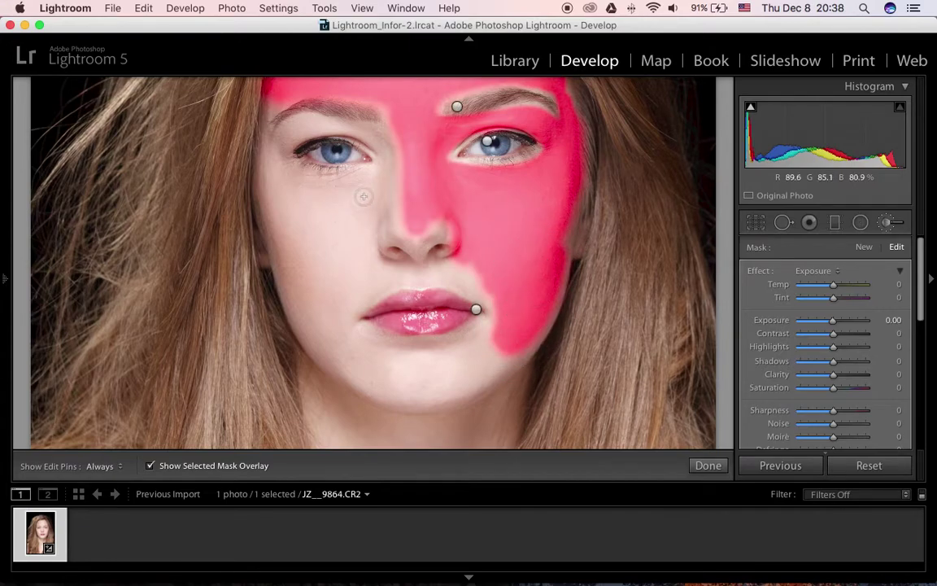
mouse_move(371, 186)
left_mouse_down()
mouse_move(280, 173)
mouse_move(305, 185)
mouse_move(363, 186)
mouse_move(297, 181)
mouse_move(264, 152)
mouse_move(281, 274)
mouse_move(302, 325)
mouse_move(274, 180)
mouse_move(306, 289)
mouse_move(292, 177)
mouse_move(318, 289)
mouse_move(327, 209)
mouse_move(343, 230)
mouse_move(380, 191)
mouse_move(376, 225)
mouse_move(358, 246)
mouse_move(389, 274)
mouse_move(362, 250)
mouse_move(349, 264)
mouse_move(363, 278)
mouse_move(339, 272)
left_mouse_up()
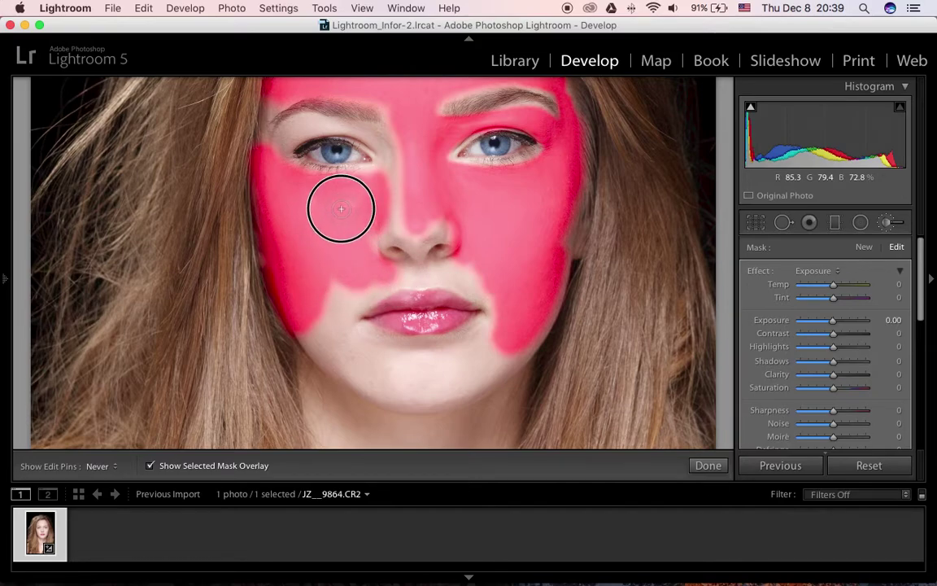
mouse_move(348, 215)
left_mouse_down()
mouse_move(336, 308)
mouse_move(380, 280)
mouse_move(344, 327)
mouse_move(329, 303)
mouse_move(328, 339)
mouse_move(349, 346)
mouse_move(364, 335)
mouse_move(382, 350)
mouse_move(364, 345)
mouse_move(352, 358)
mouse_move(377, 373)
mouse_move(339, 359)
mouse_move(304, 321)
mouse_move(375, 369)
mouse_move(396, 370)
mouse_move(388, 355)
mouse_move(407, 350)
mouse_move(377, 333)
mouse_move(431, 349)
mouse_move(496, 324)
mouse_move(426, 372)
mouse_move(482, 344)
mouse_move(413, 370)
mouse_move(367, 370)
mouse_move(406, 380)
mouse_move(447, 382)
mouse_move(488, 358)
mouse_move(506, 332)
mouse_move(466, 380)
mouse_move(425, 391)
mouse_move(336, 362)
mouse_move(425, 389)
mouse_move(472, 379)
mouse_move(521, 340)
left_mouse_up()
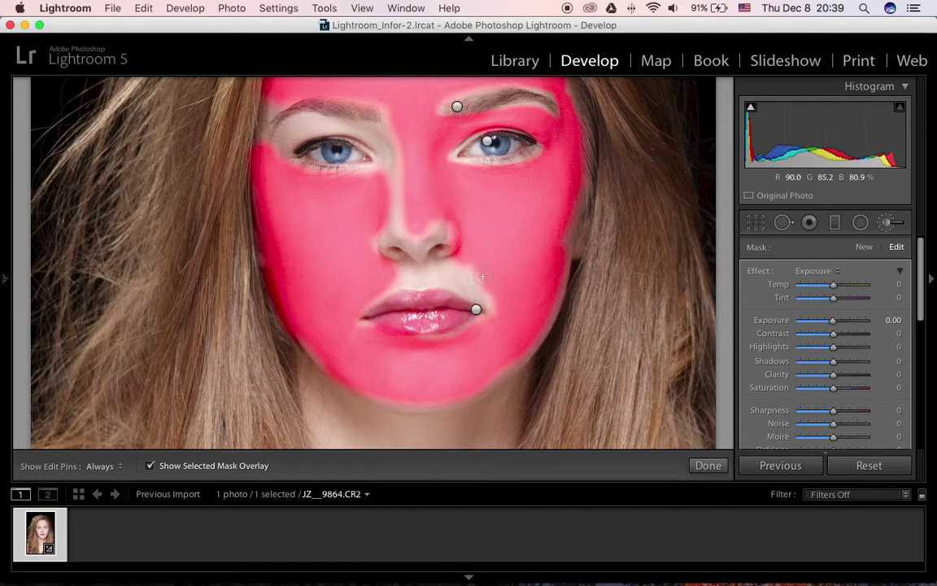
Step: Extend the skin mask over the area between the nose and upper lip, undoing the first stroke by the model's left mouth corner
key("z")
left_click_drag(465, 266, 464, 246)
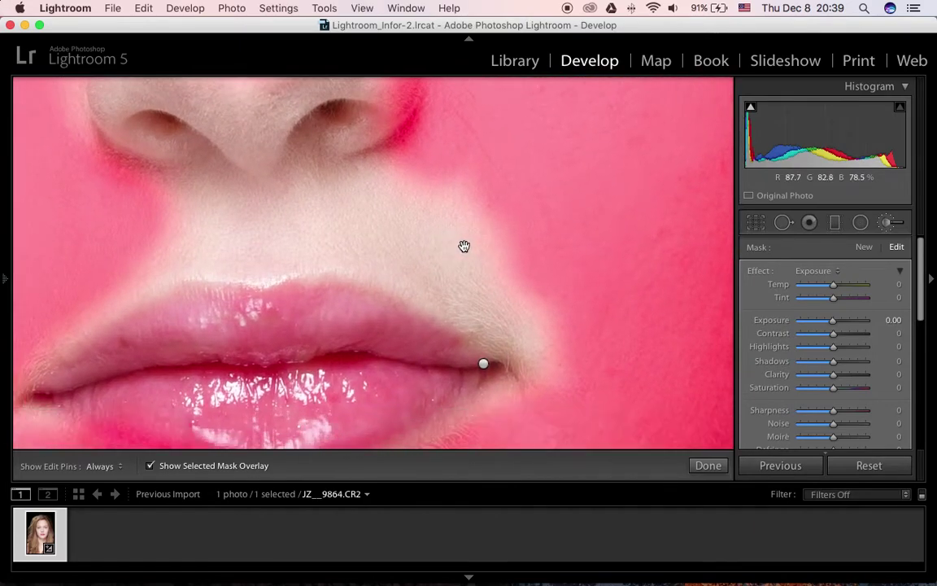
scroll(488, 236, "down", 3)
key("h")
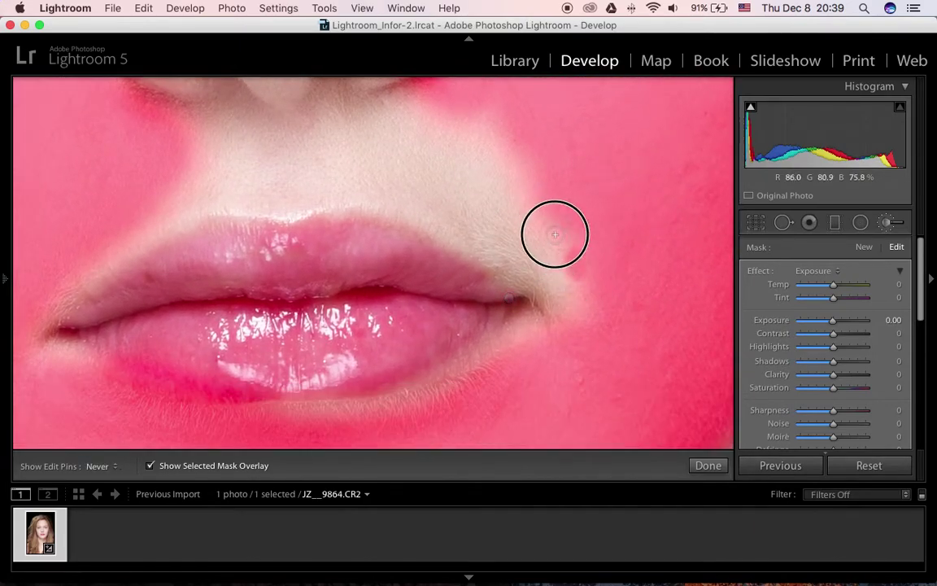
left_click_drag(554, 234, 545, 258)
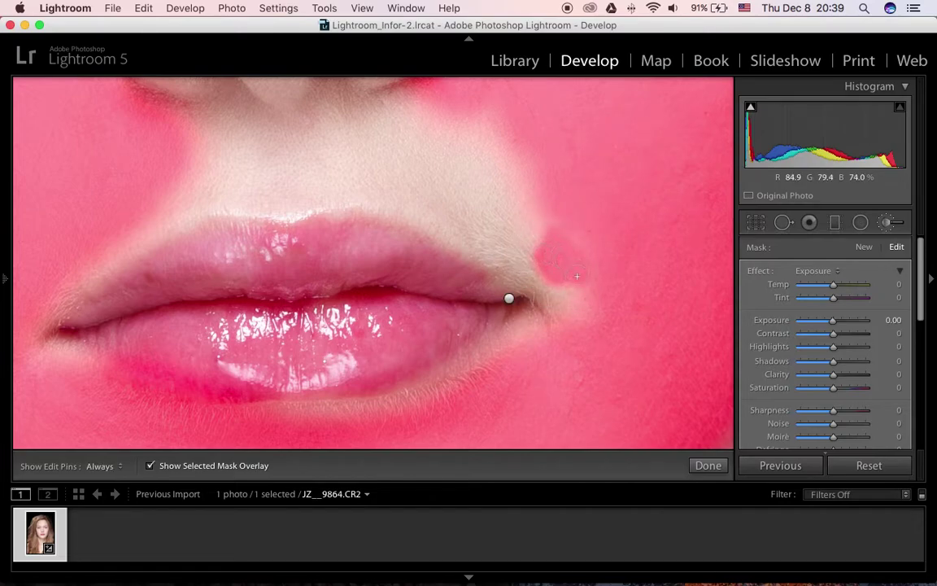
key("super+z")
mouse_move(454, 188)
left_mouse_down()
mouse_move(574, 281)
mouse_move(473, 216)
mouse_move(565, 288)
mouse_move(470, 198)
mouse_move(419, 169)
mouse_move(469, 224)
mouse_move(377, 168)
mouse_move(198, 187)
mouse_move(166, 210)
mouse_move(109, 220)
mouse_move(101, 208)
mouse_move(165, 153)
mouse_move(209, 139)
mouse_move(282, 147)
mouse_move(272, 153)
mouse_move(222, 131)
mouse_move(251, 120)
mouse_move(253, 108)
mouse_move(326, 106)
left_mouse_up()
mouse_move(400, 114)
left_mouse_down()
mouse_move(179, 163)
mouse_move(269, 187)
mouse_move(250, 185)
mouse_move(380, 192)
mouse_move(543, 238)
mouse_move(498, 172)
mouse_move(440, 151)
mouse_move(332, 154)
mouse_move(489, 131)
mouse_move(441, 142)
mouse_move(445, 135)
mouse_move(277, 148)
mouse_move(468, 120)
mouse_move(507, 141)
mouse_move(545, 188)
mouse_move(558, 227)
mouse_move(465, 180)
mouse_move(566, 233)
mouse_move(589, 268)
mouse_move(555, 342)
mouse_move(502, 351)
mouse_move(560, 253)
left_mouse_up()
Step: Paint the skin mask closely beneath the lower lip and erase the spill from the lip's edge and right mouth corner
key("h")
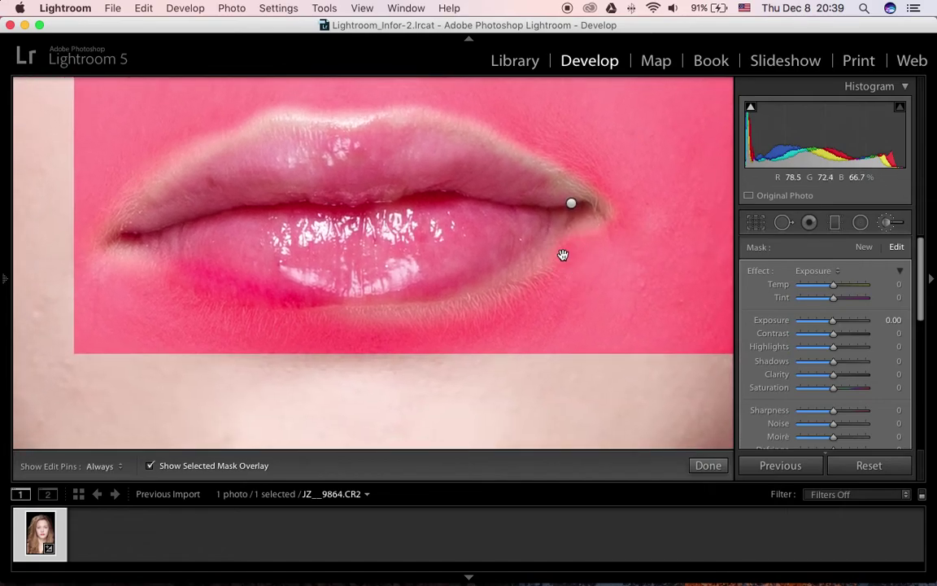
key("h")
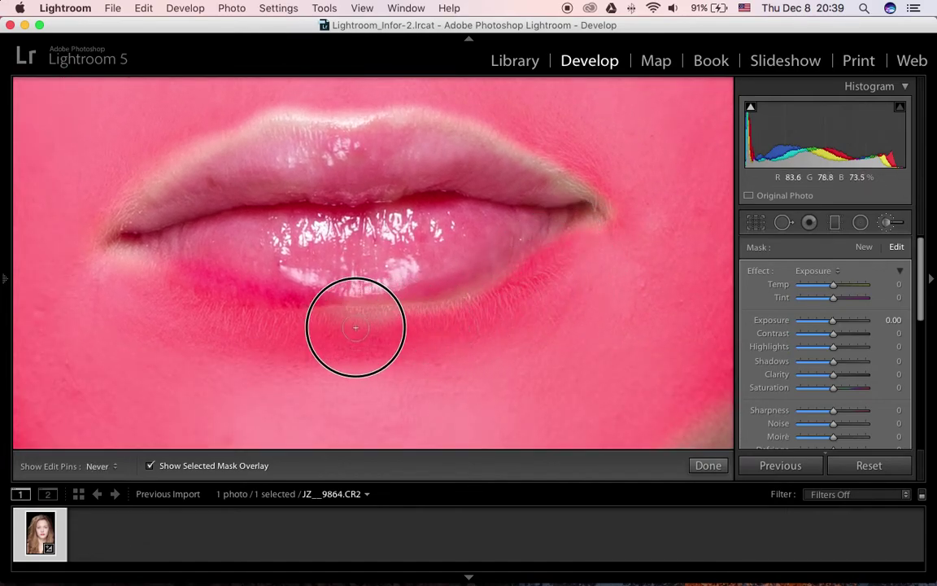
key("h")
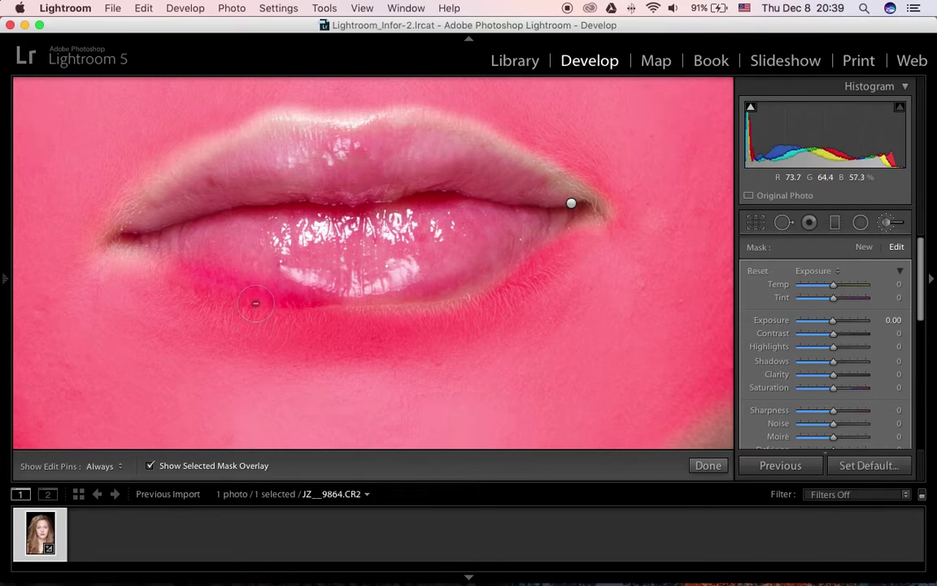
key("h")
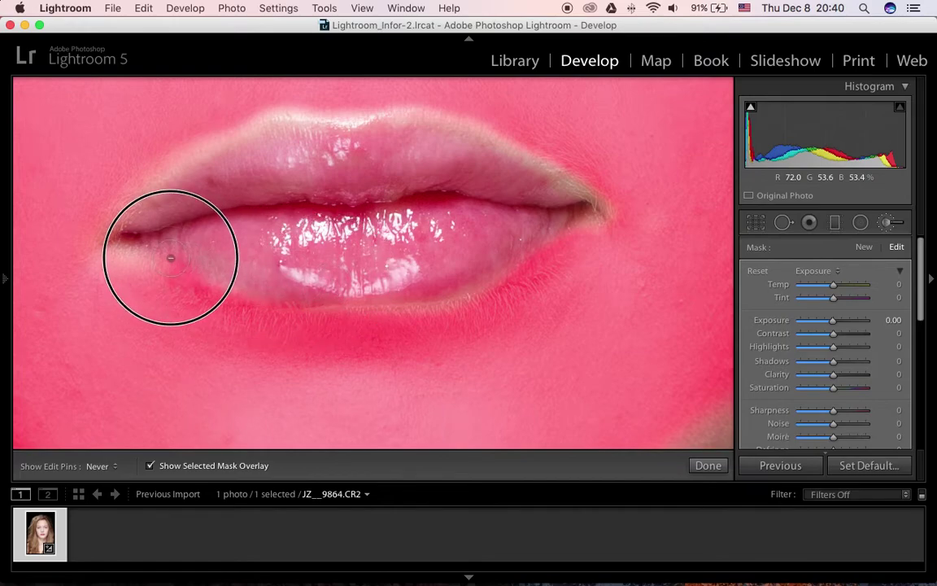
key("h")
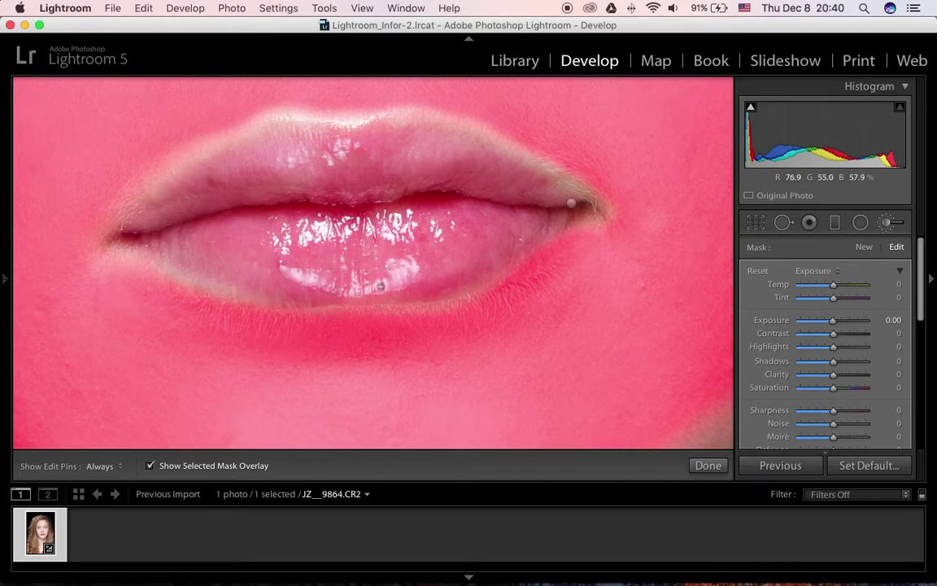
Step: Erase the skin mask's spill from the side and lower edge of the model's left nostril
left_click_drag(528, 150, 513, 386)
left_click_drag(481, 194, 554, 296)
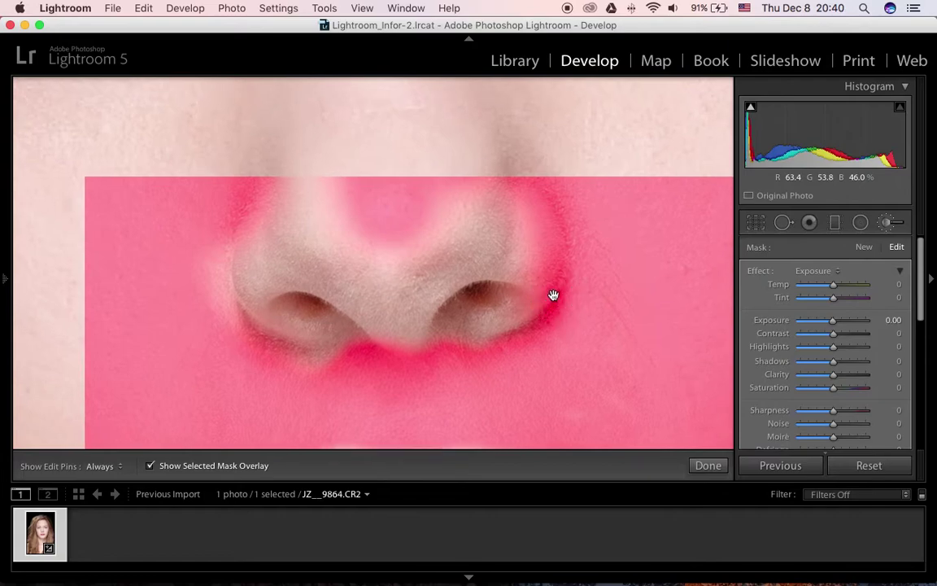
left_click_drag(436, 235, 457, 292)
key("h")
scroll(432, 234, "up", 5)
mouse_move(433, 234)
left_mouse_down()
mouse_move(458, 266)
mouse_move(458, 303)
mouse_move(423, 243)
mouse_move(445, 297)
mouse_move(422, 223)
mouse_move(444, 235)
mouse_move(460, 273)
mouse_move(454, 327)
mouse_move(464, 268)
mouse_move(459, 234)
mouse_move(479, 260)
mouse_move(473, 313)
mouse_move(448, 352)
mouse_move(409, 367)
left_mouse_up()
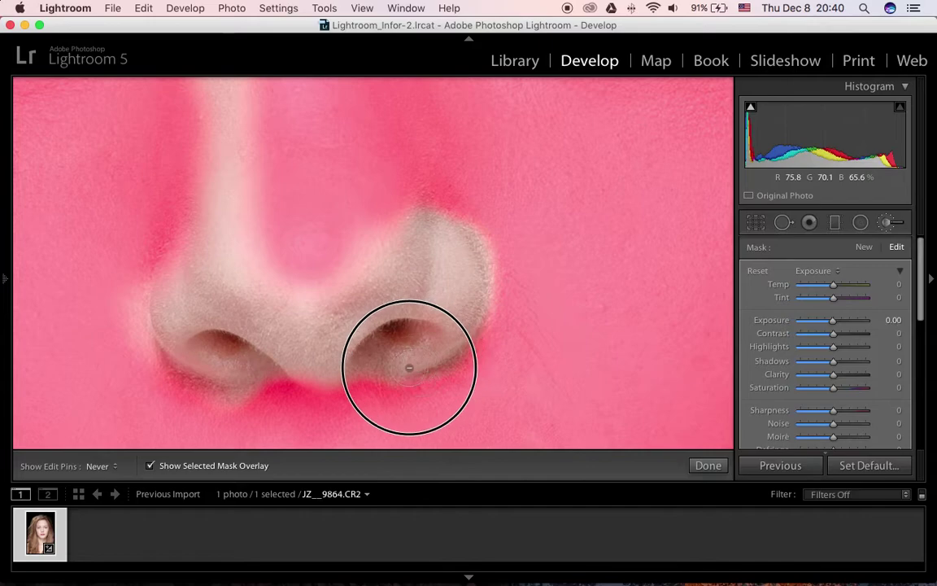
key("h")
Step: Paint the skin mask over the nose tip and both nose wings, leaving the nostrils uncovered
key("h")
mouse_move(401, 216)
left_mouse_down()
mouse_move(410, 237)
mouse_move(364, 268)
mouse_move(327, 319)
mouse_move(318, 360)
mouse_move(230, 307)
mouse_move(330, 286)
mouse_move(422, 225)
mouse_move(402, 293)
mouse_move(444, 268)
mouse_move(433, 251)
left_mouse_up()
mouse_move(285, 270)
left_mouse_down()
mouse_move(256, 211)
mouse_move(251, 246)
mouse_move(188, 301)
mouse_move(205, 286)
mouse_move(251, 288)
mouse_move(211, 275)
mouse_move(223, 170)
mouse_move(222, 198)
mouse_move(235, 175)
mouse_move(234, 235)
mouse_move(268, 270)
mouse_move(198, 285)
mouse_move(169, 324)
left_mouse_up()
key("h")
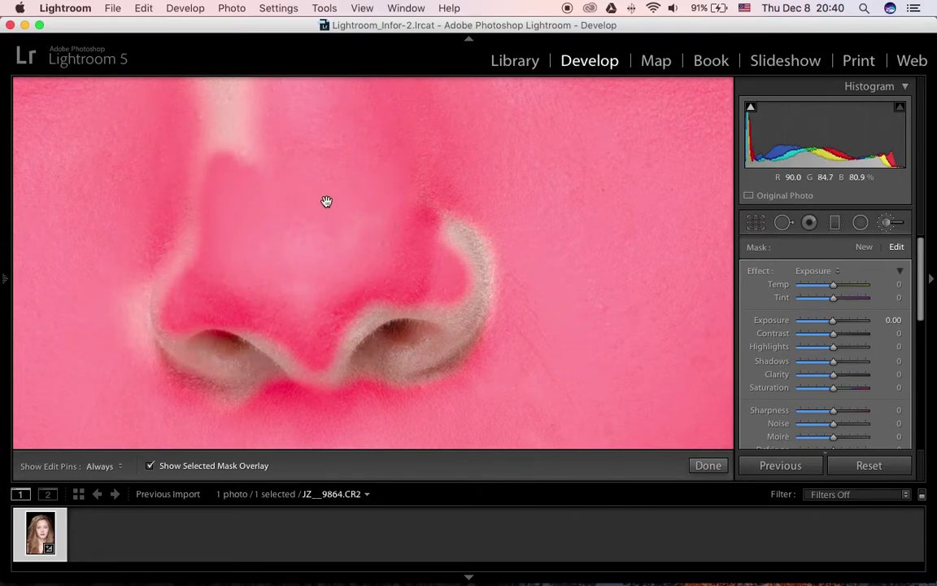
Step: Fill the unmasked strip along the model's right side of the nose bridge with the skin mask
left_click_drag(326, 201, 364, 297)
key("h")
left_click_drag(287, 157, 269, 241)
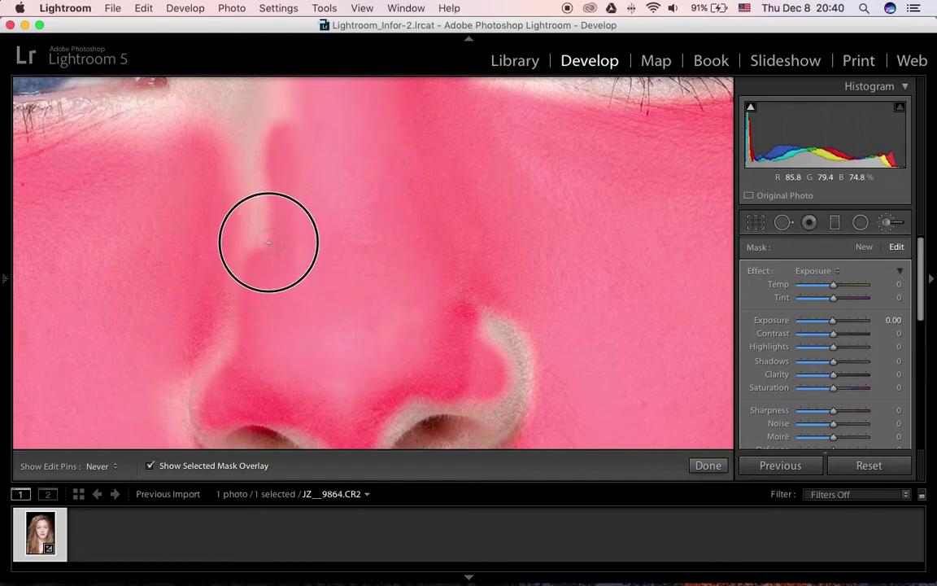
key("h")
mouse_move(234, 149)
left_mouse_down()
mouse_move(418, 247)
mouse_move(493, 315)
left_mouse_up()
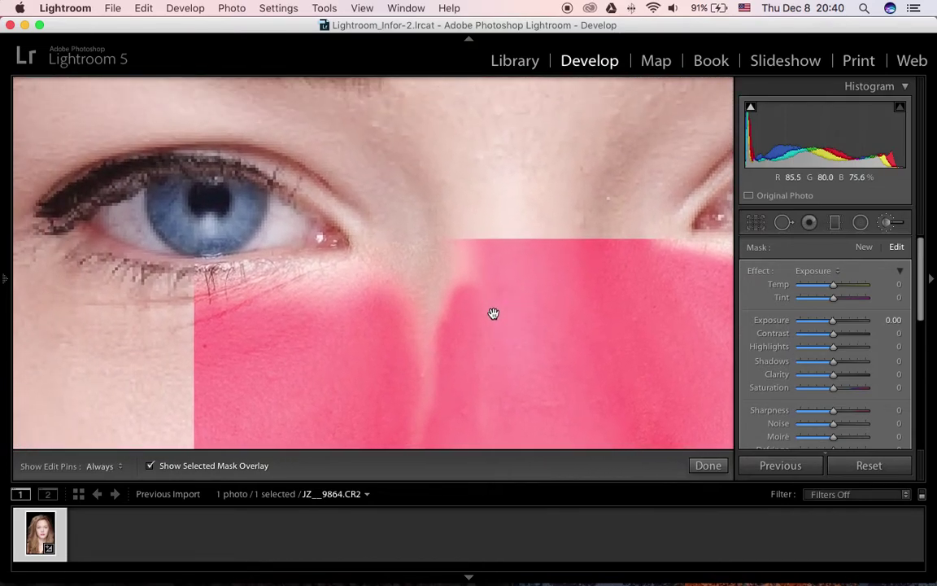
Step: Cover the skin between the nose bridge and the inner corner of the model's right eye with the skin mask
key("z")
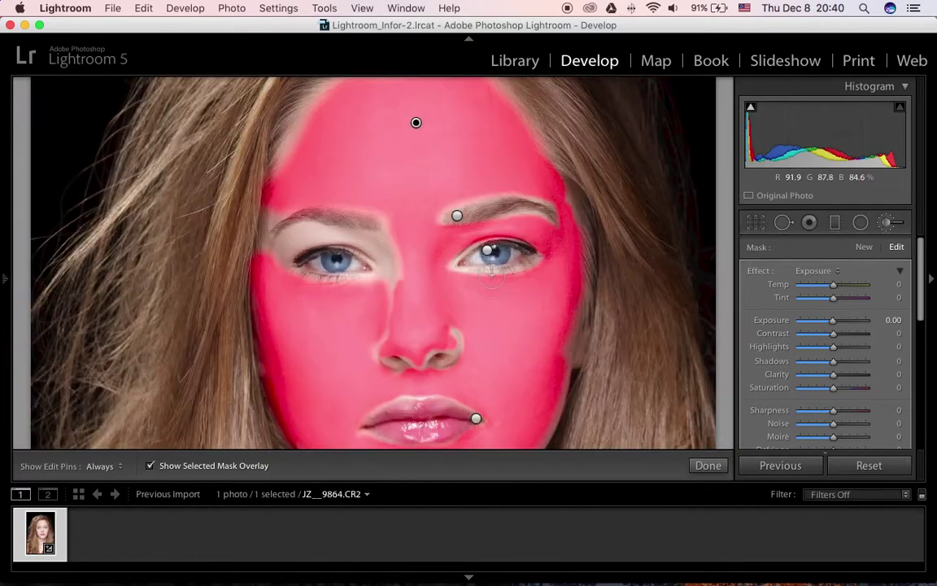
scroll(445, 238, "down", 1)
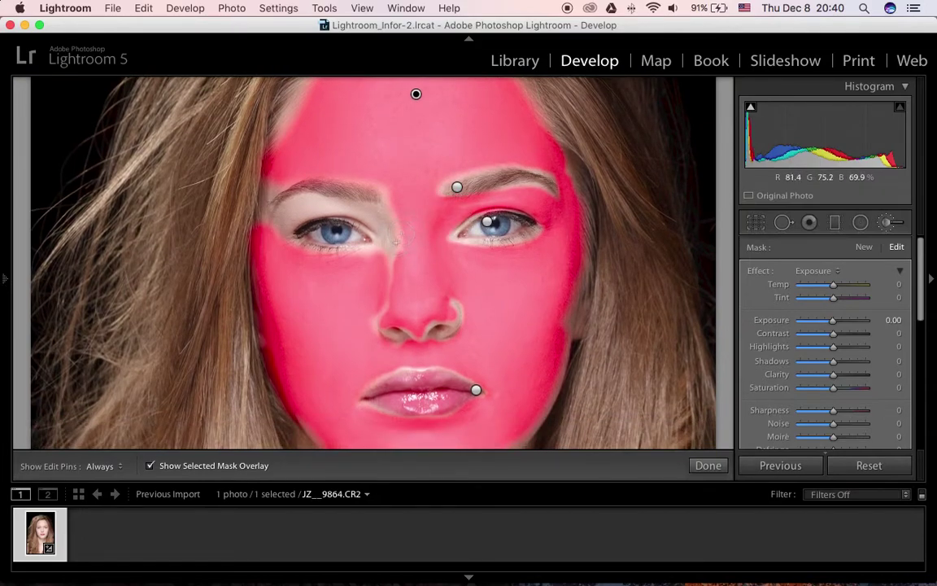
key("h")
mouse_move(387, 235)
left_mouse_down()
mouse_move(387, 219)
mouse_move(383, 226)
left_mouse_up()
key("h")
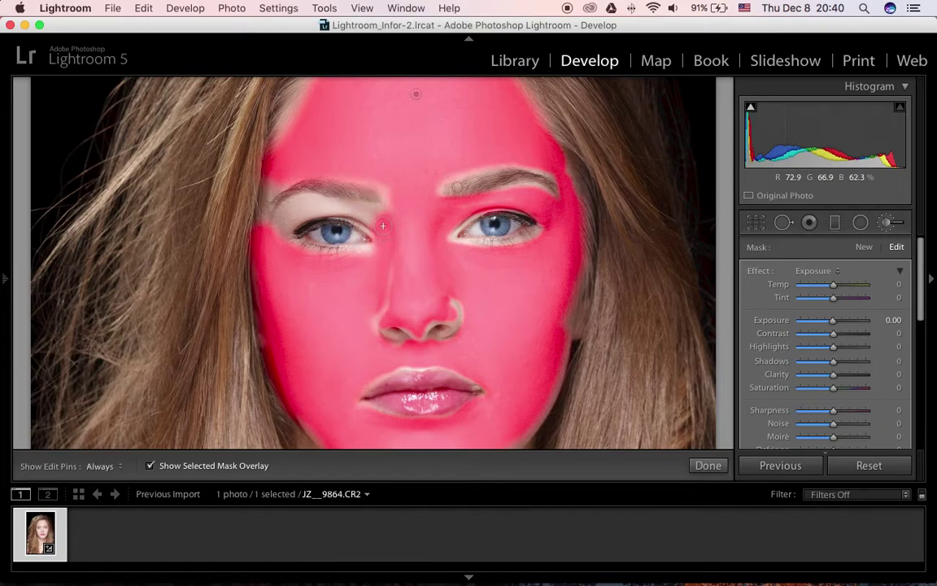
Step: Decrease the exposure to −0.20 and paint the skin mask over the model's right upper eyelid up to the eyebrow
key("minus")
key("minus")
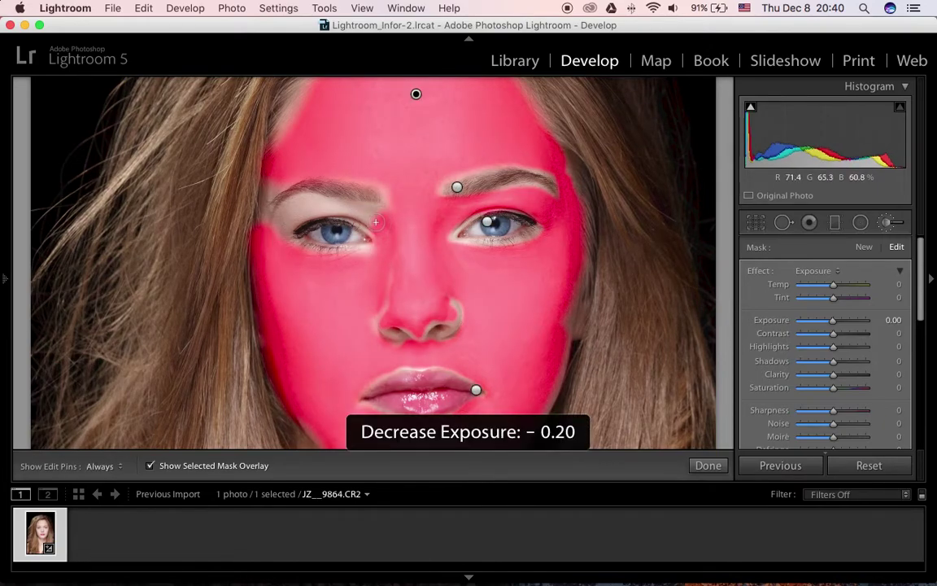
key("h")
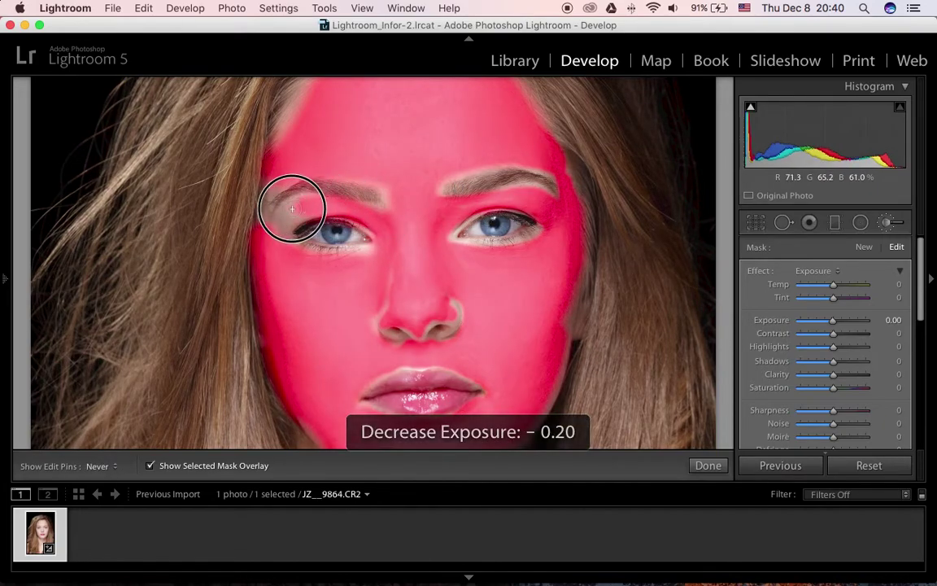
key("h")
left_click_drag(383, 155, 383, 212)
Step: Touch up the skin mask along the chin and the model's left jawline
scroll(383, 212, "down", 5)
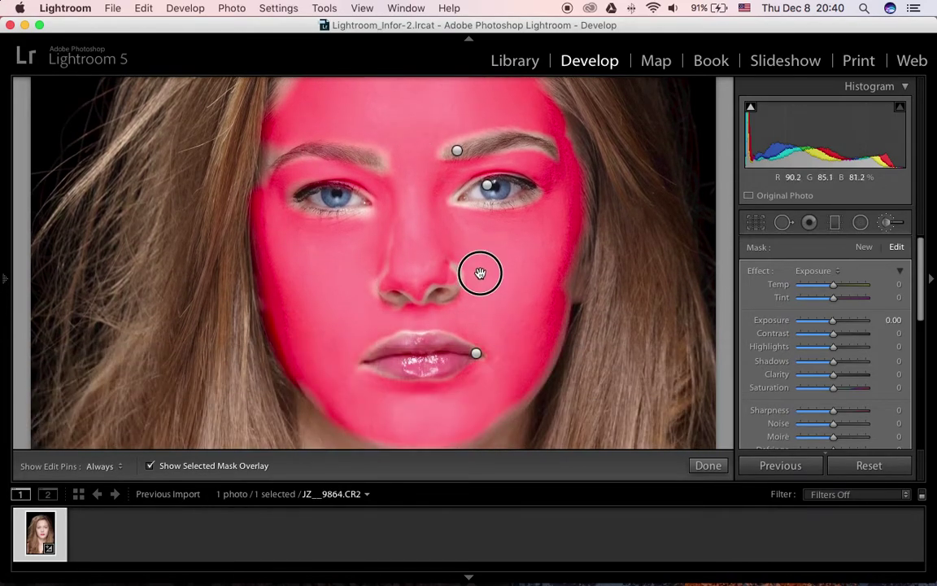
key("h")
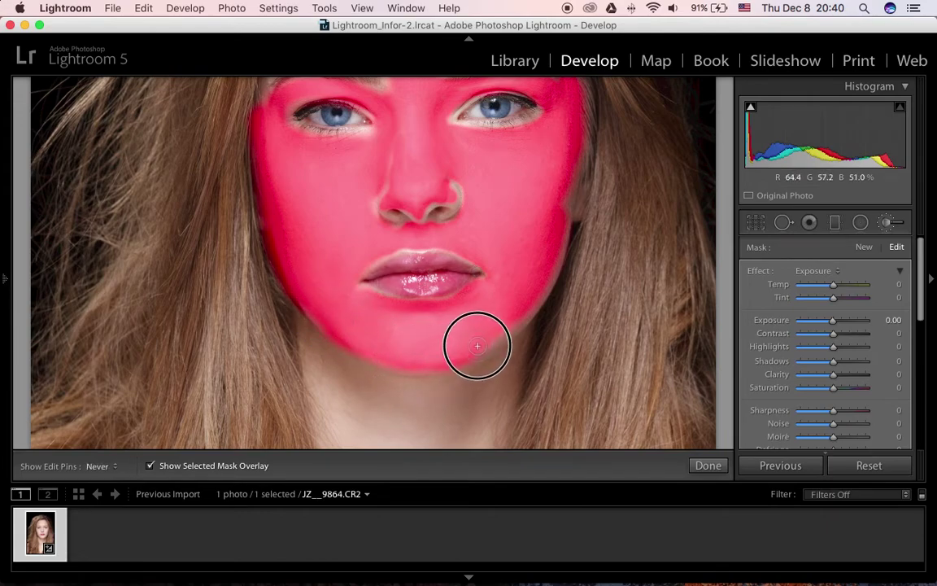
key("h")
scroll(525, 228, "up", 2)
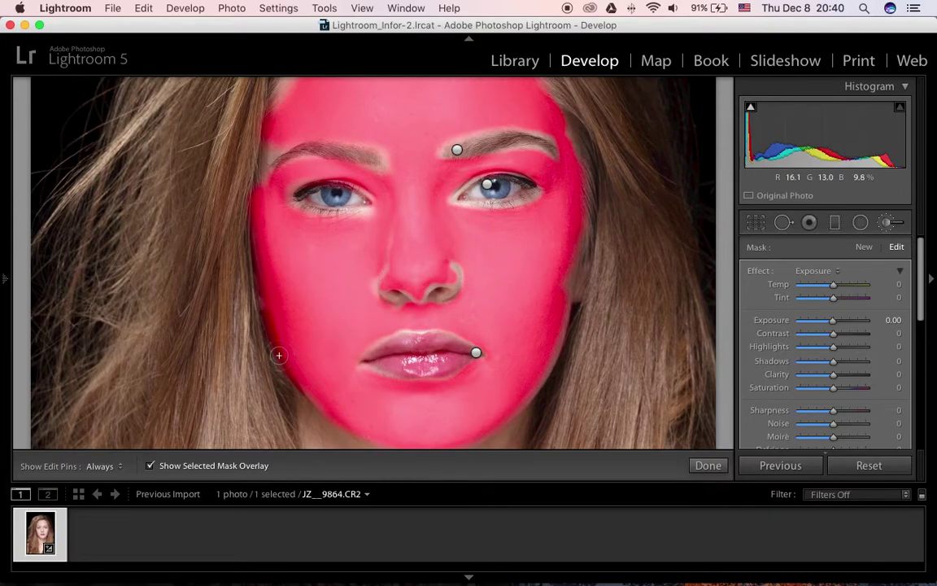
Step: Hide the mask overlay, preview the skin mask's Clarity at −100 and 100, and finish the brush edit with Clarity at −60
left_click(150, 466)
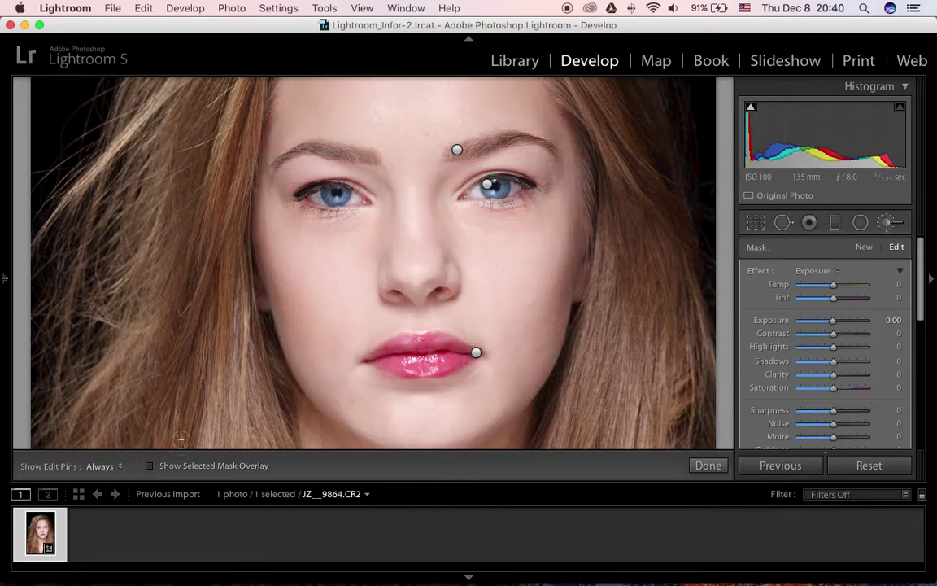
mouse_move(445, 241)
left_mouse_down()
mouse_move(448, 277)
mouse_move(446, 252)
left_mouse_up()
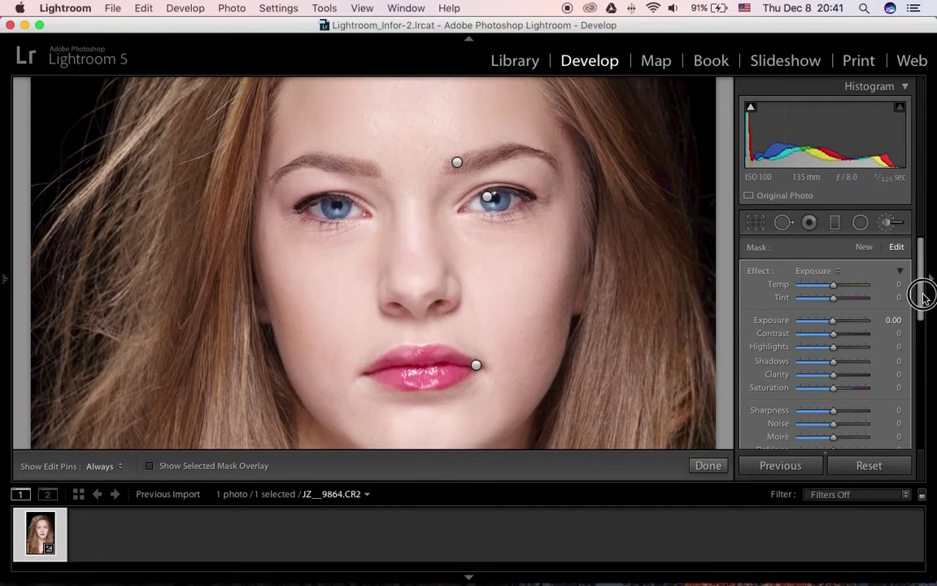
scroll(923, 297, "down", 2)
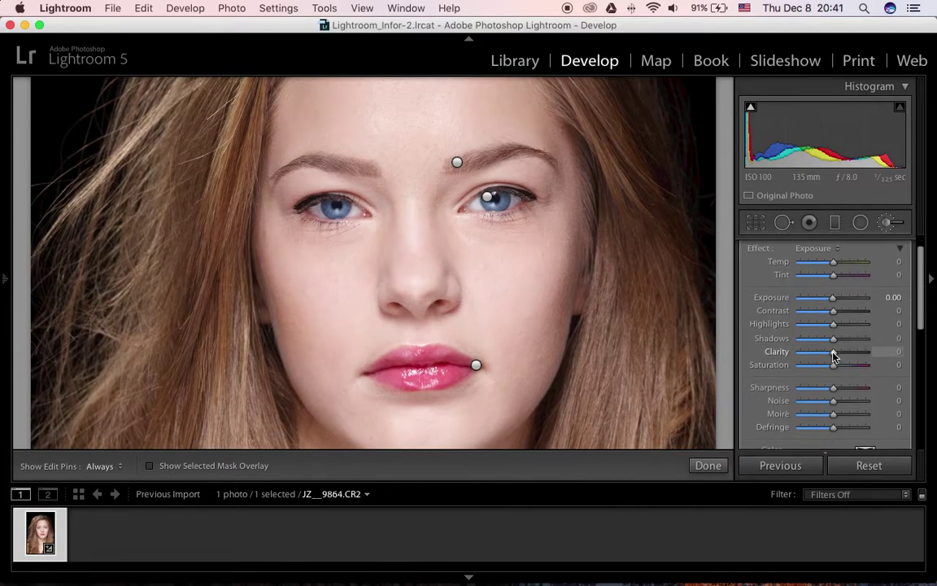
left_click_drag(833, 355, 781, 356)
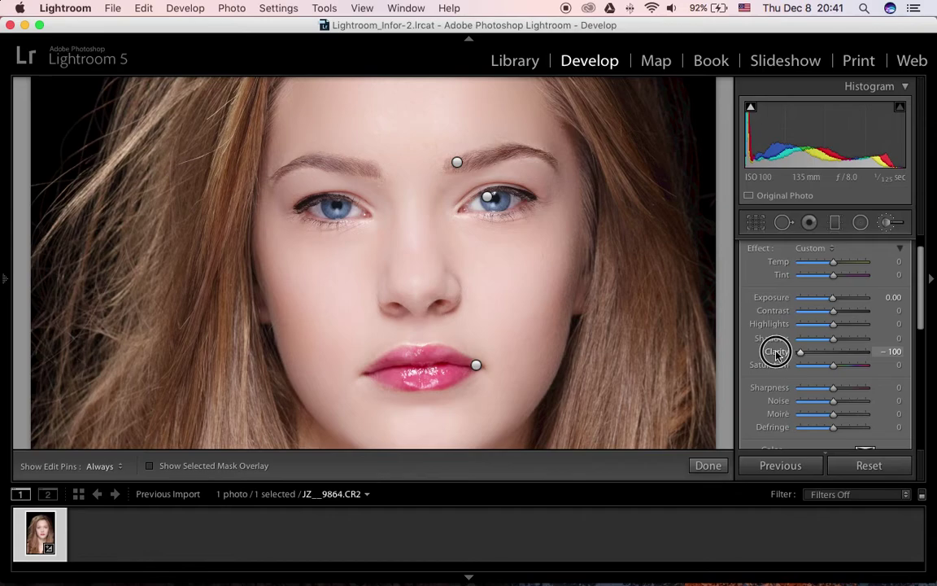
left_click_drag(777, 355, 873, 358)
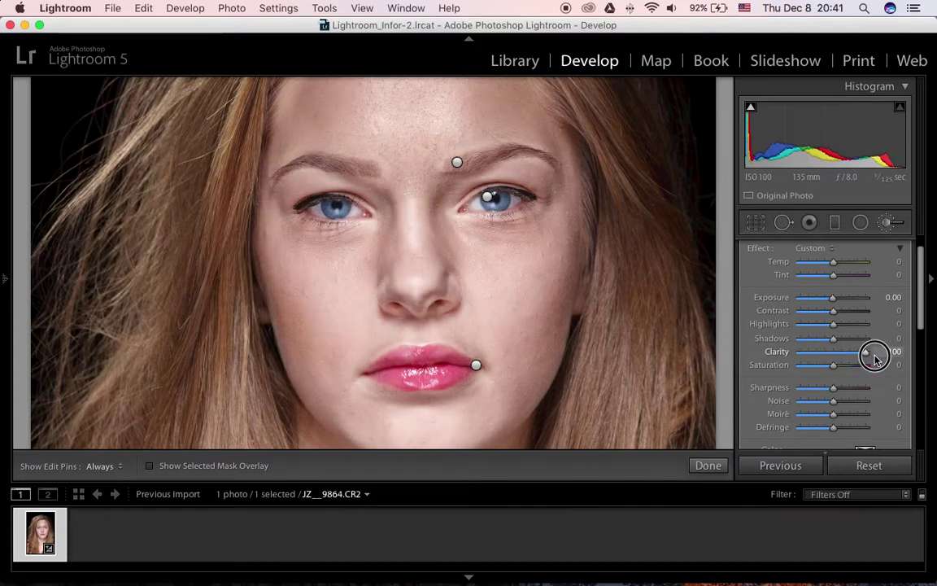
left_click_drag(875, 358, 788, 353)
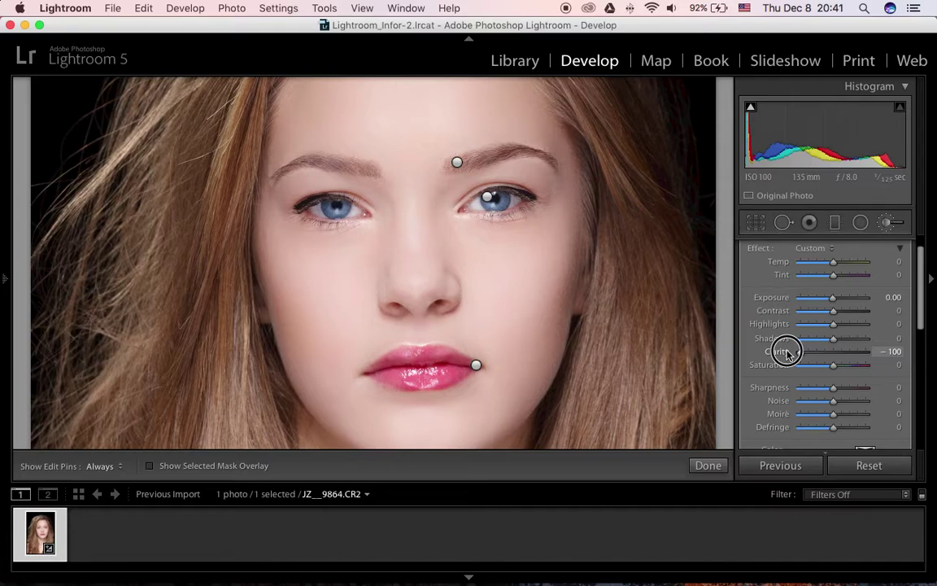
left_click_drag(788, 353, 817, 354)
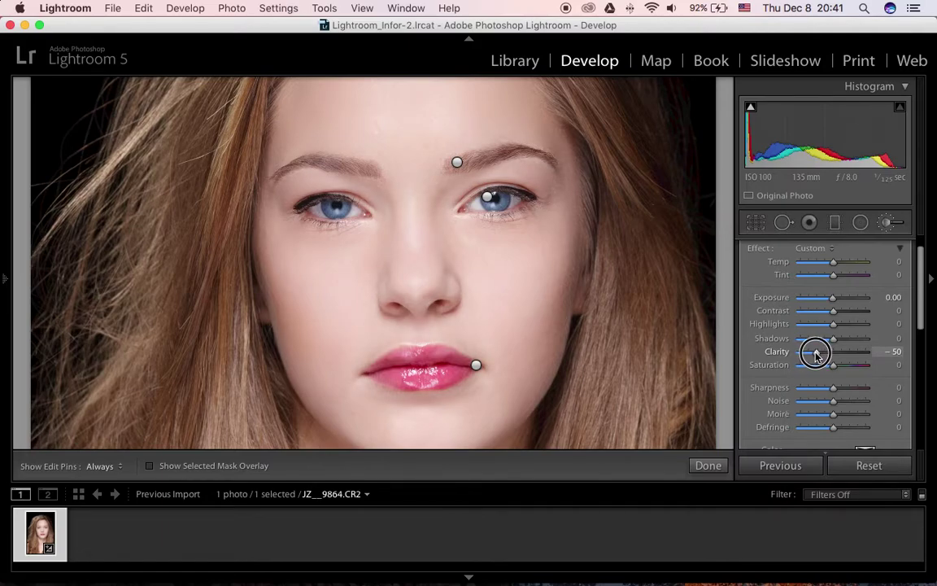
left_click_drag(817, 354, 813, 353)
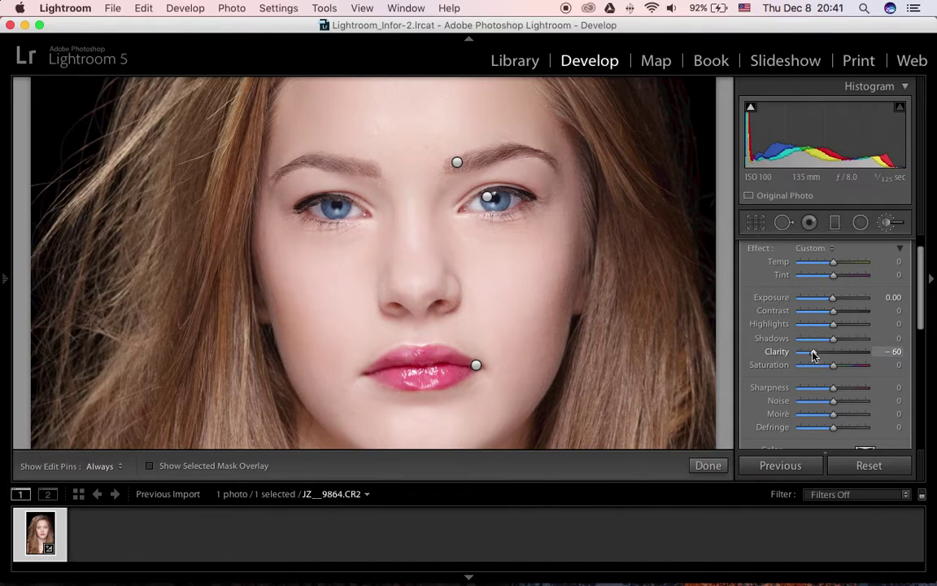
left_click(707, 465)
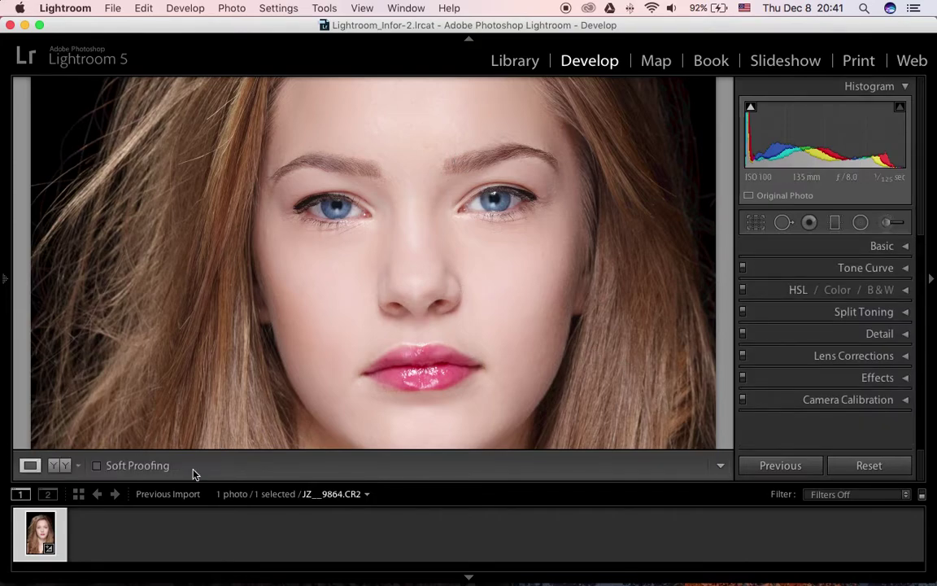
Step: Compare the face side by side before and after the retouch, and return to a single view of the whole portrait
left_click(59, 466)
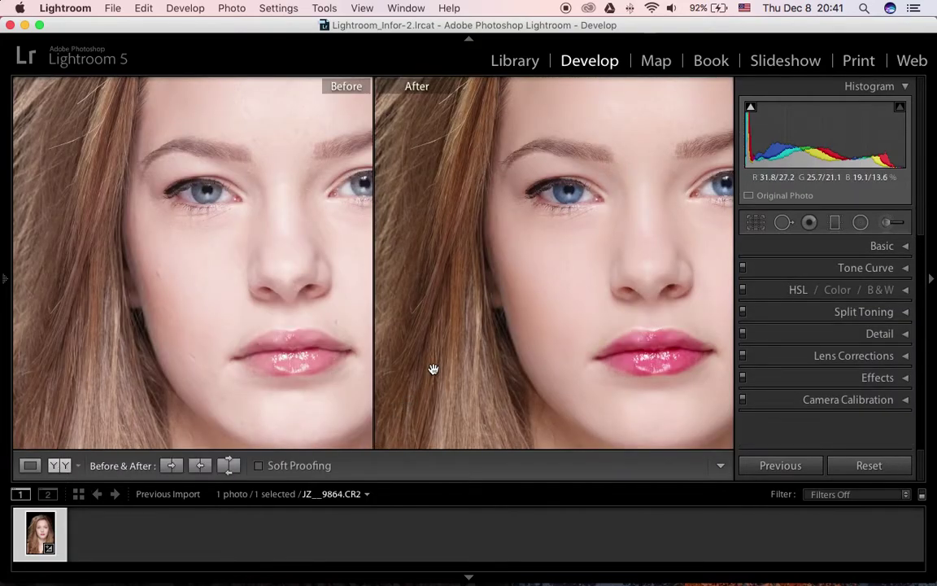
left_click_drag(443, 359, 362, 355)
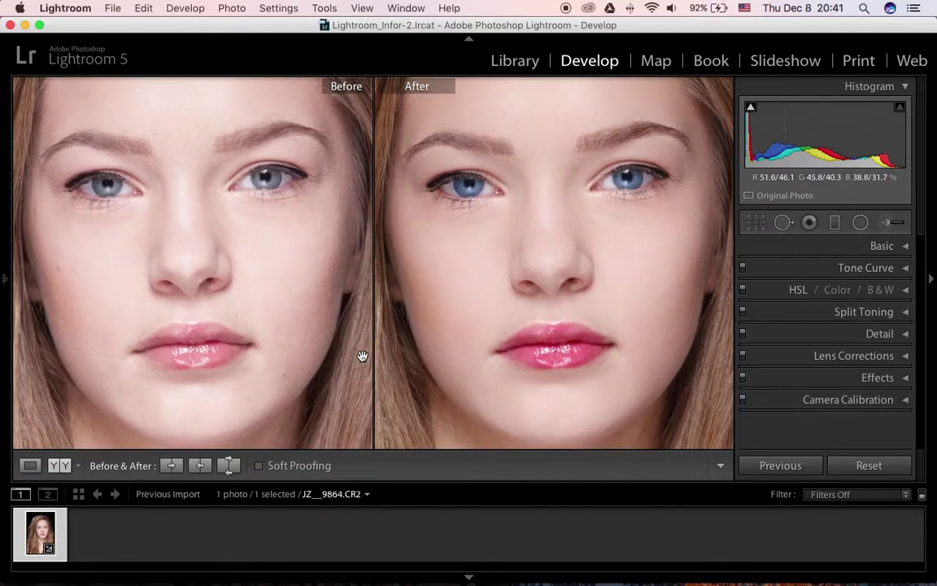
left_click(30, 467)
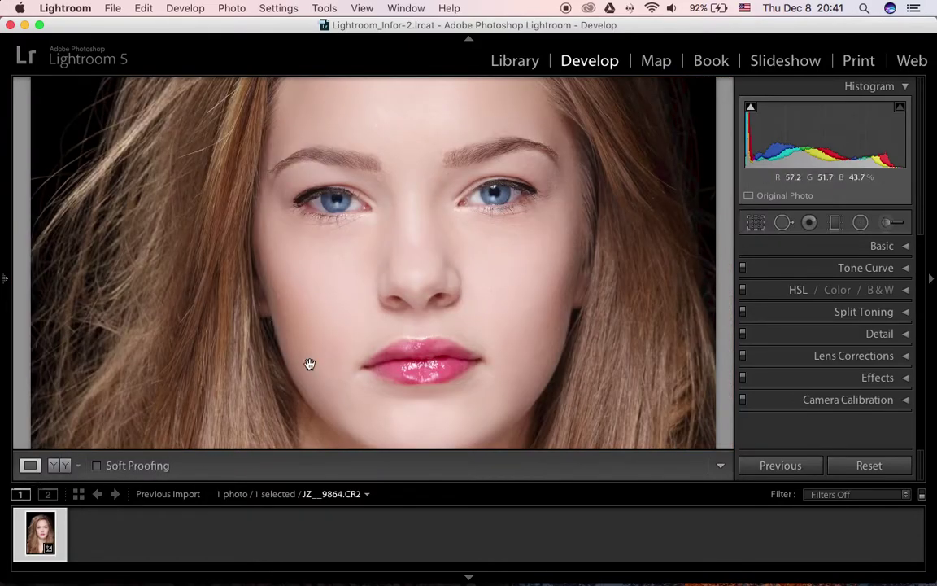
left_click(496, 286)
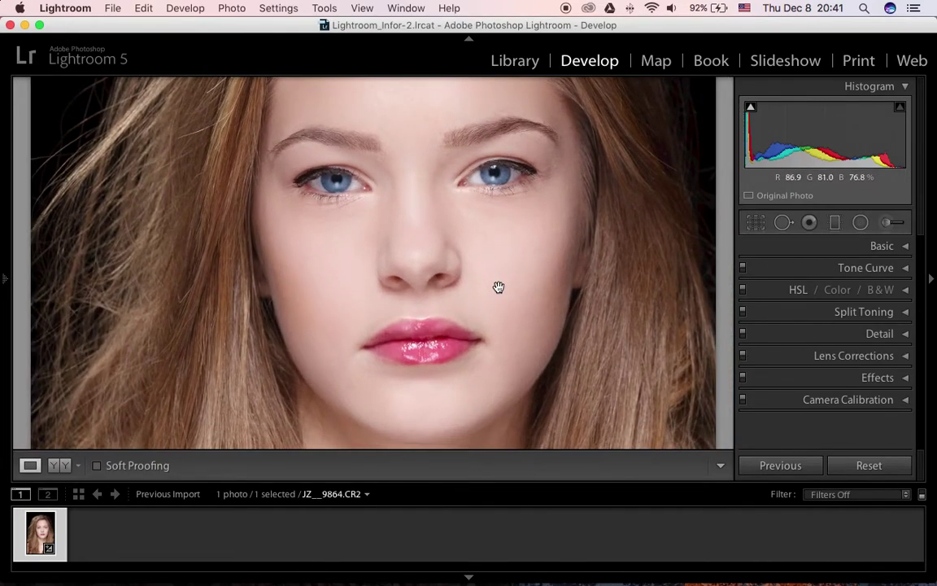
left_click(499, 287)
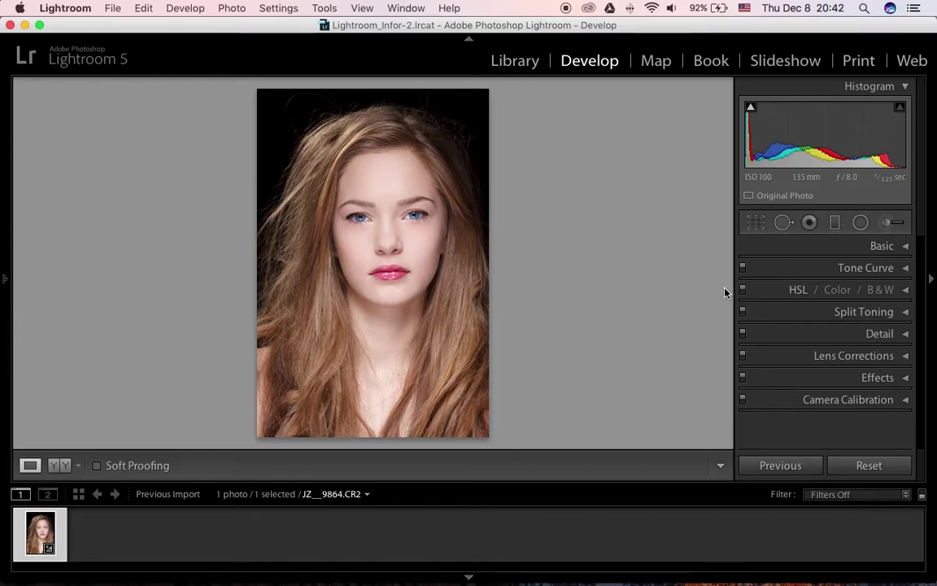
Step: Set the Detail sharpening Masking to 71, previewing the black-and-white mask so that smooth skin is excluded from sharpening
left_click(904, 335)
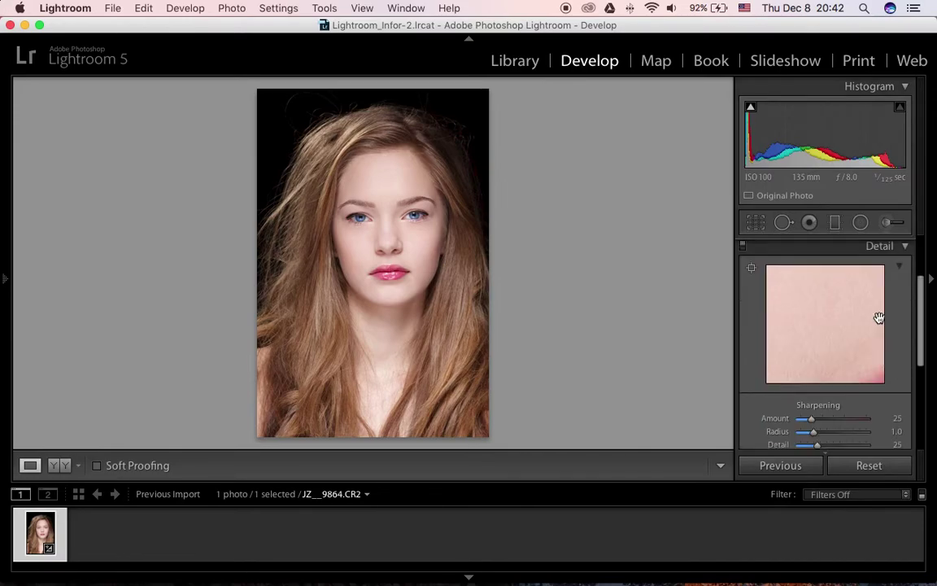
scroll(920, 329, "down", 3)
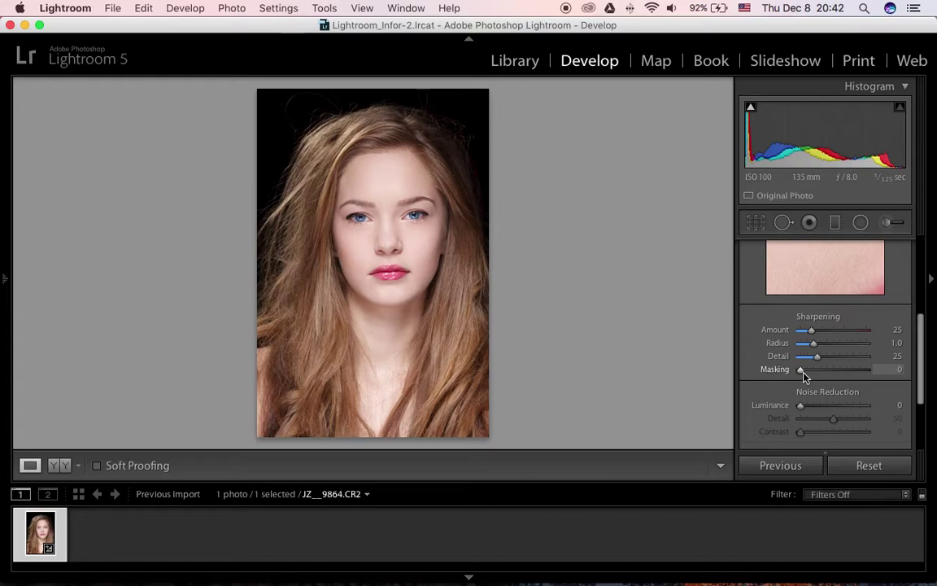
key("alt")
left_click_drag(800, 371, 846, 376)
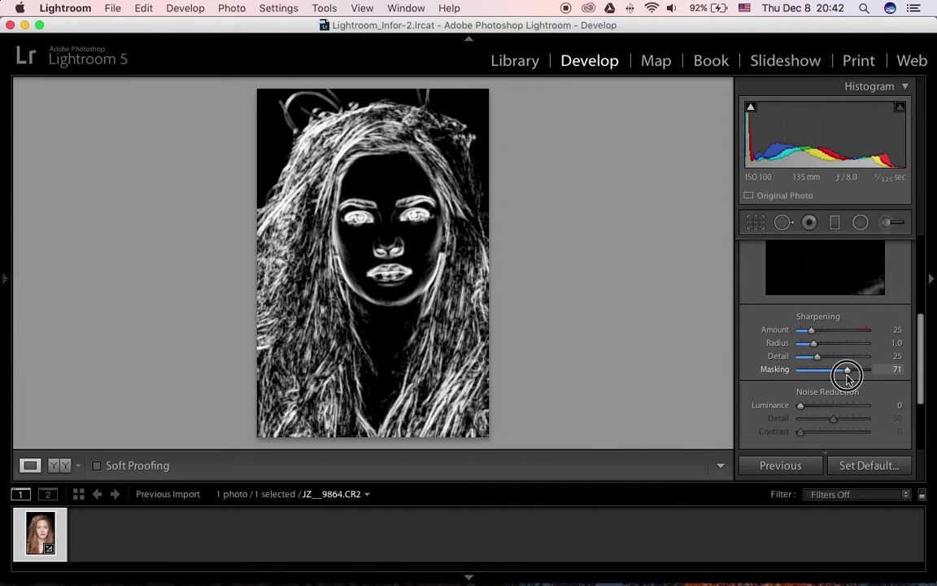
left_click_drag(847, 374, 847, 379)
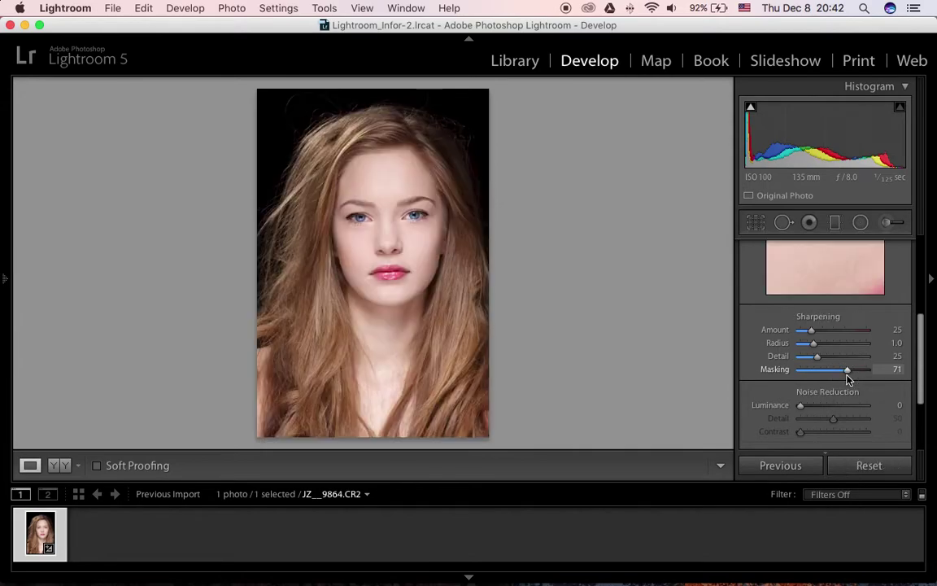
Step: Inspect the face up close and raise the sharpening Amount to 122, trying the maximum of 150 first
left_click(440, 248)
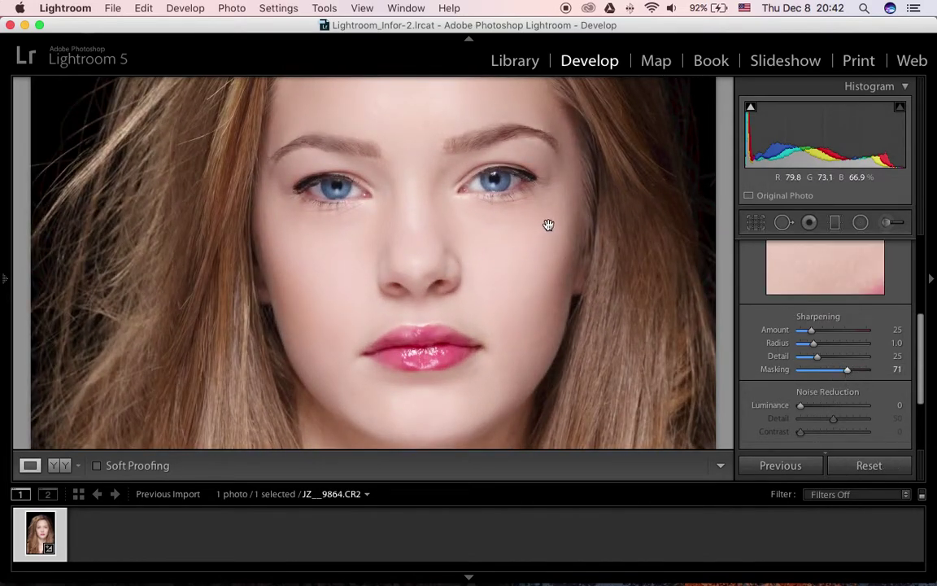
left_click_drag(587, 188, 578, 169)
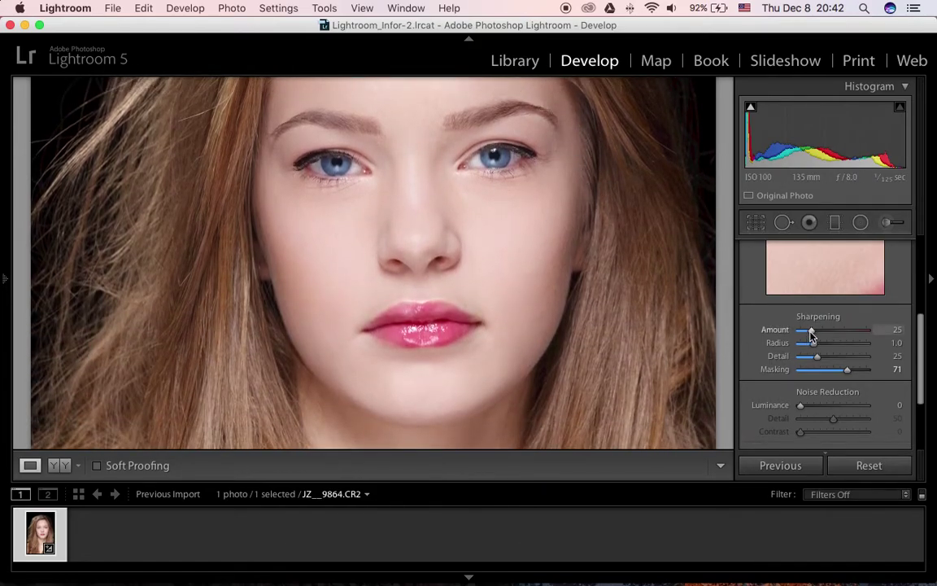
left_click_drag(812, 333, 876, 337)
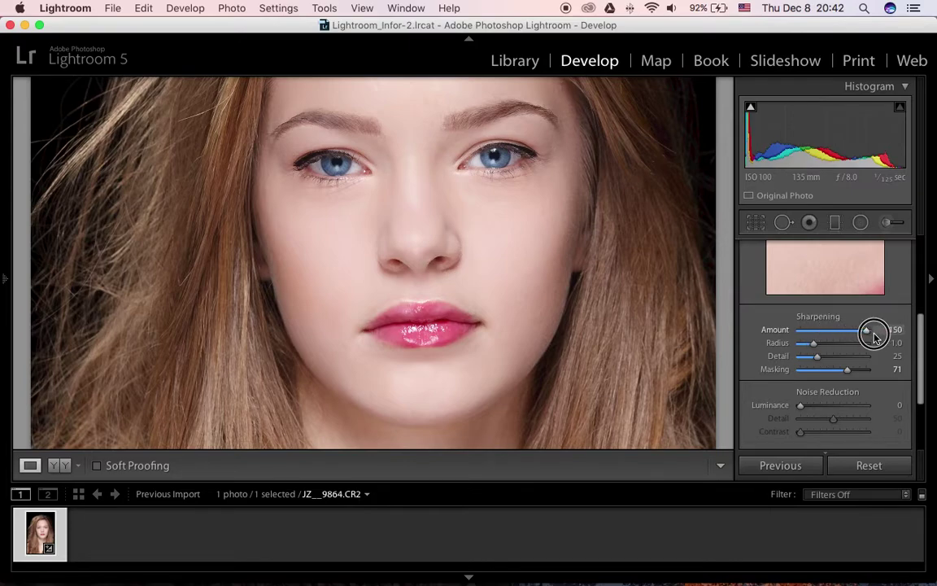
mouse_move(861, 335)
left_mouse_down()
mouse_move(841, 334)
mouse_move(854, 336)
left_mouse_up()
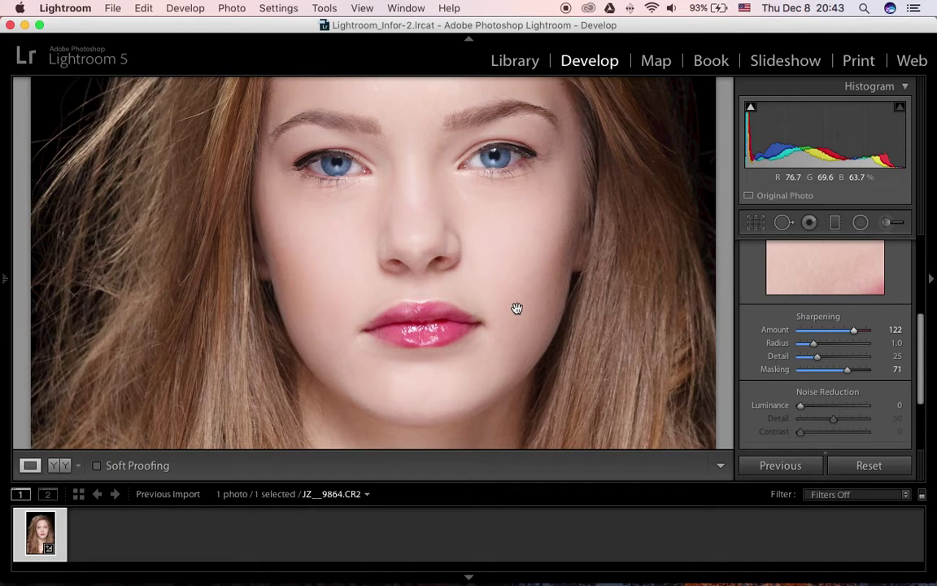
Step: Compare the whole portrait side by side before and after the retouch and sharpening
key("z")
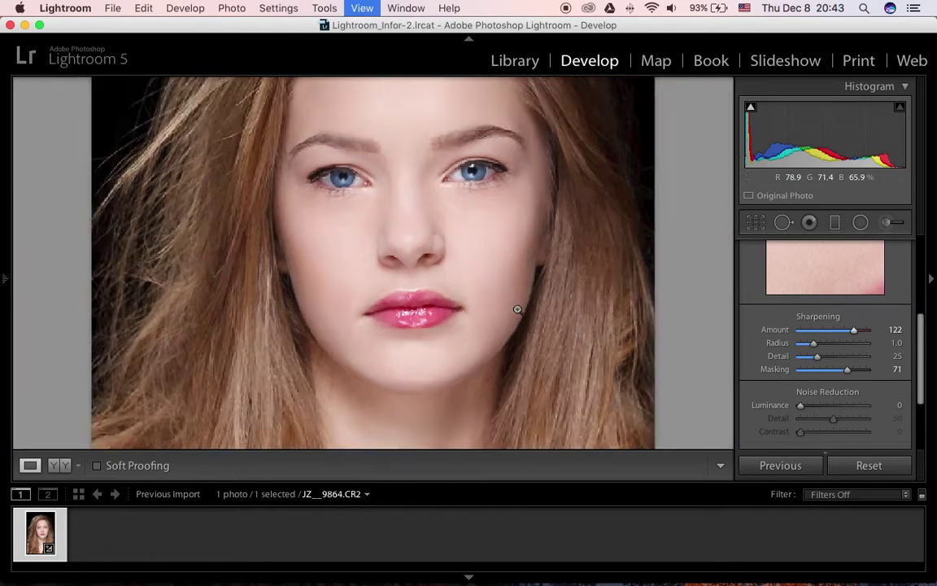
left_click(64, 468)
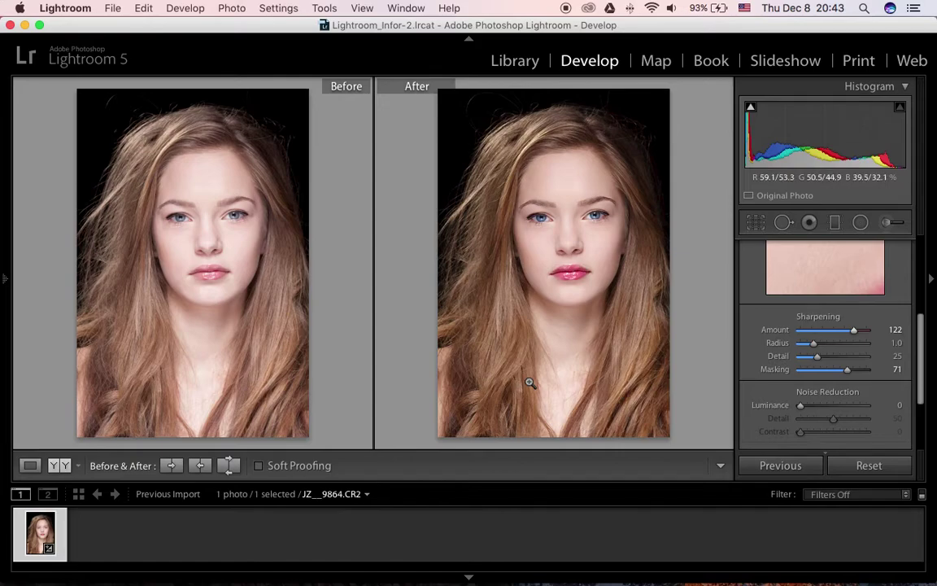